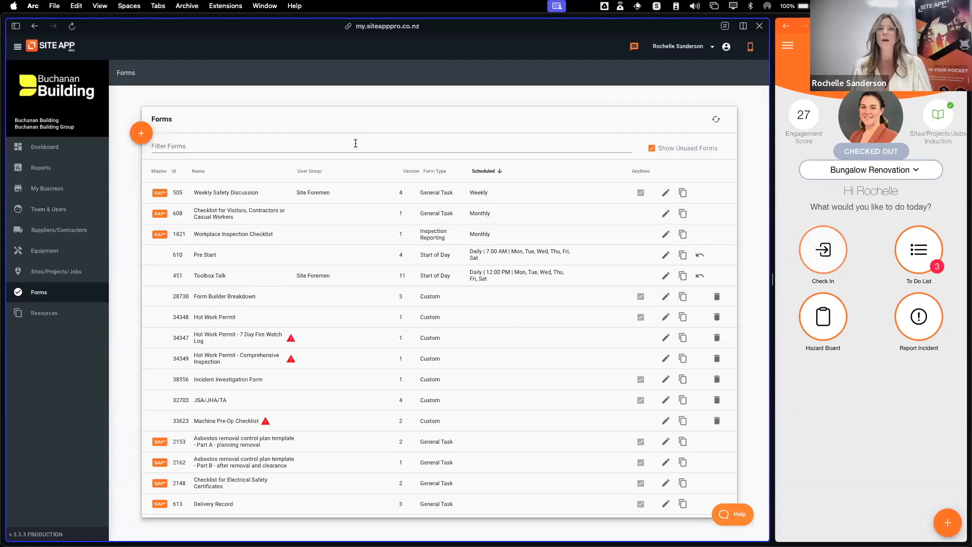
mouse_move(165, 198)
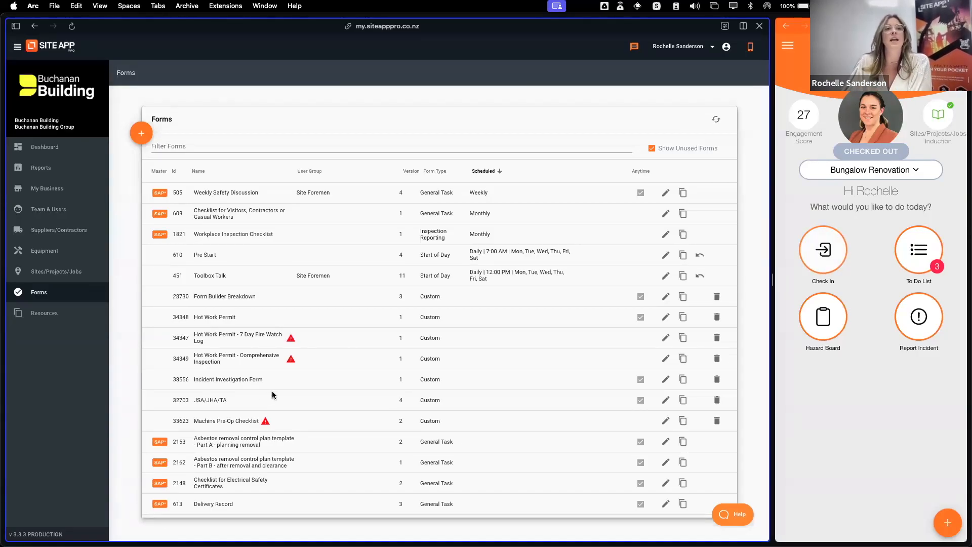
scroll(277, 396, down, 5)
scroll(285, 385, up, 5)
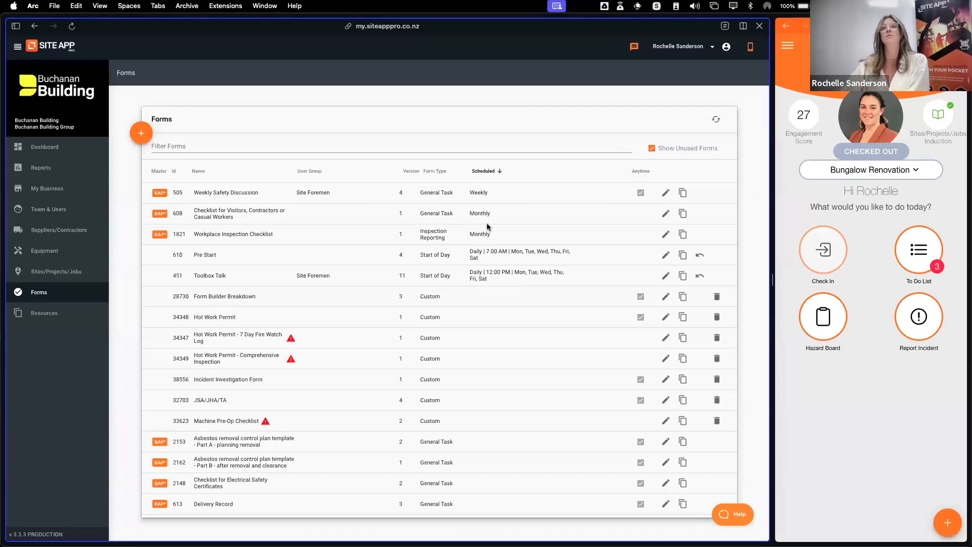
Open the To Do List in the mobile app view and review the daily, weekly, monthly and pinned forms
click(912, 256)
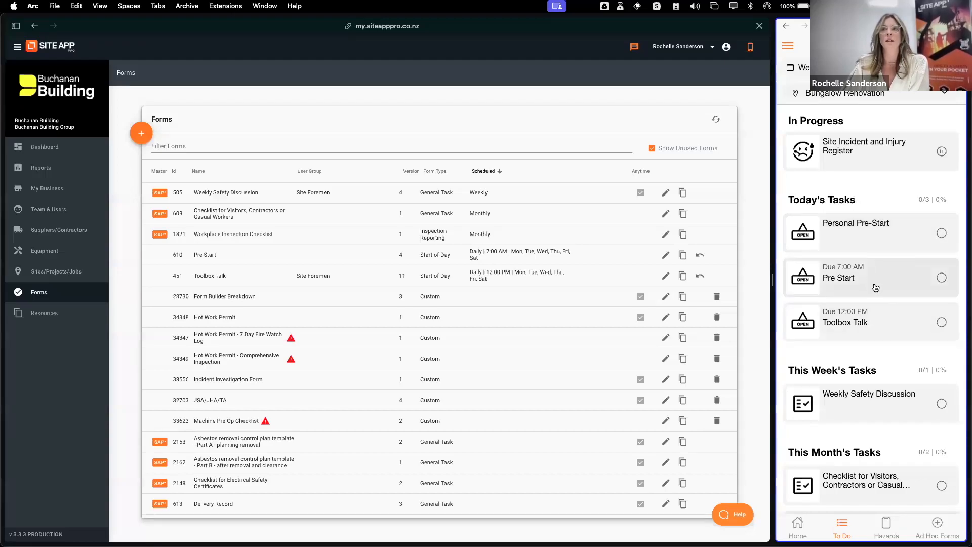
scroll(887, 284, down, 3)
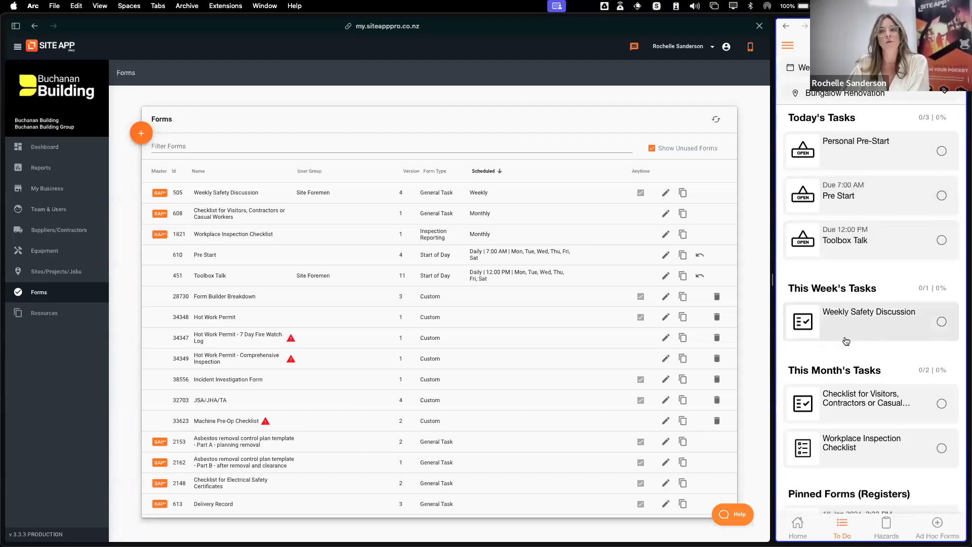
scroll(856, 319, down, 2)
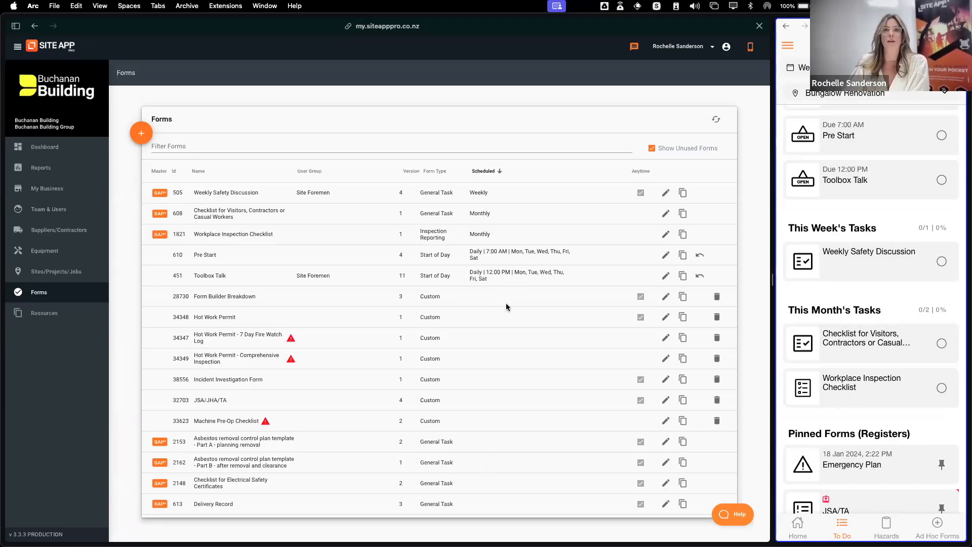
scroll(513, 468, down, 2)
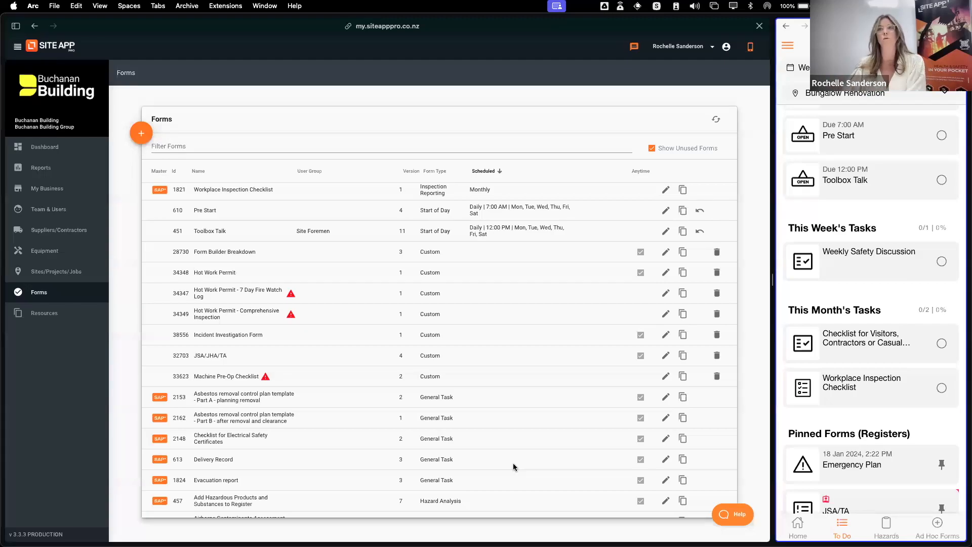
Open the Ad Hoc Forms list in the mobile app view and compare it with the forms table
click(938, 527)
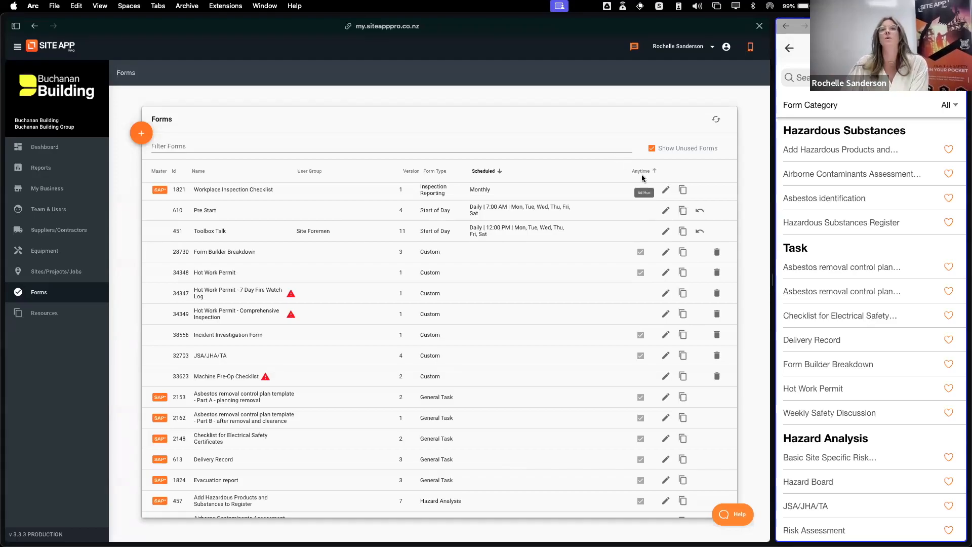
scroll(643, 188, up, 2)
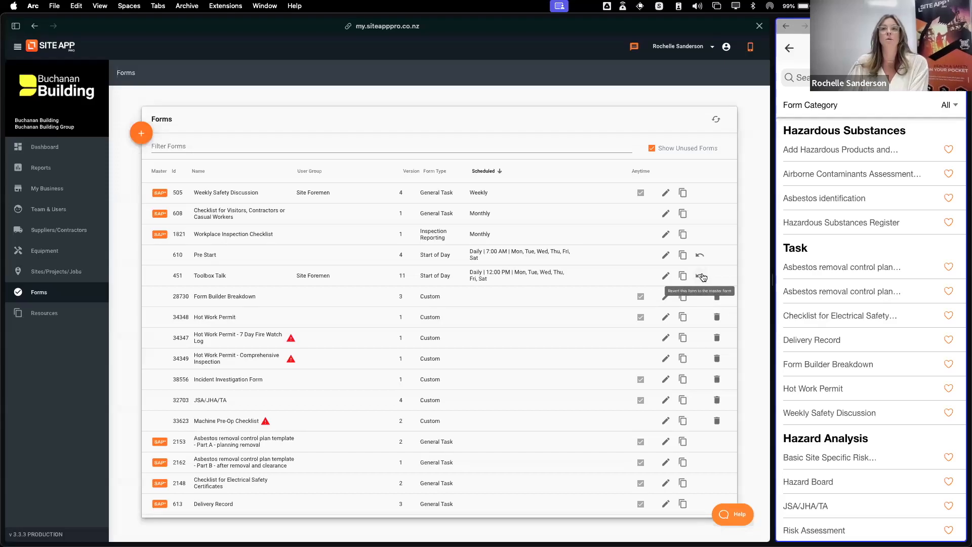
mouse_move(162, 236)
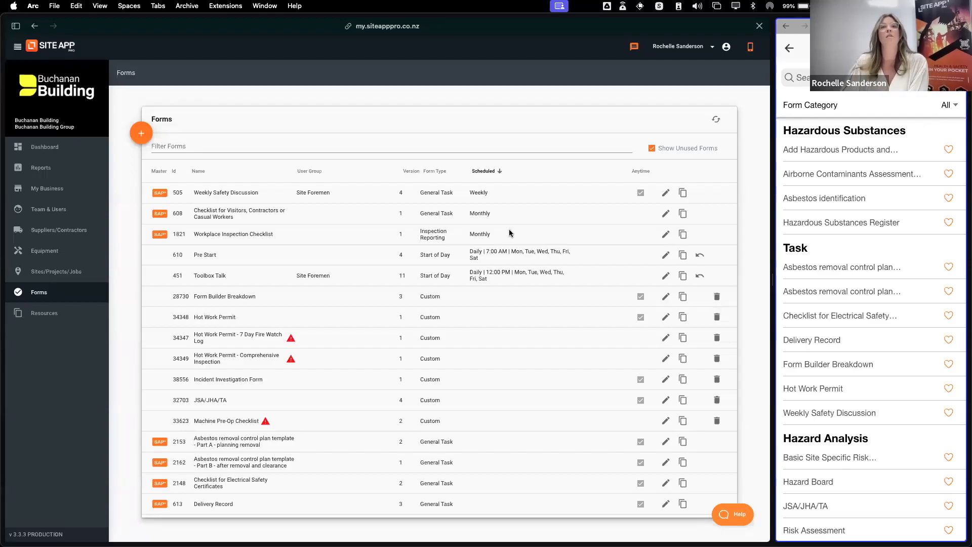
Open the Bungalow Renovation site record for editing and show its Pinned Forms / Registers
click(80, 273)
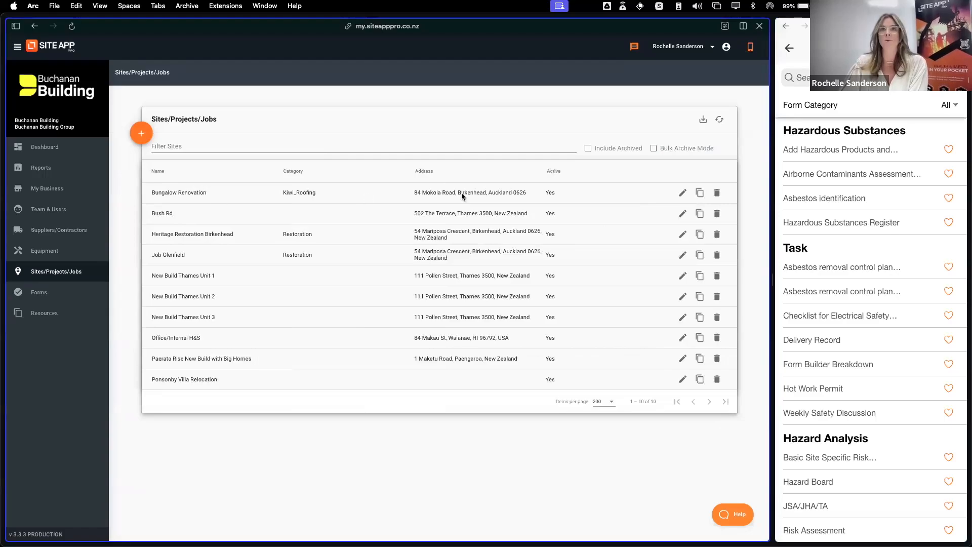
click(683, 195)
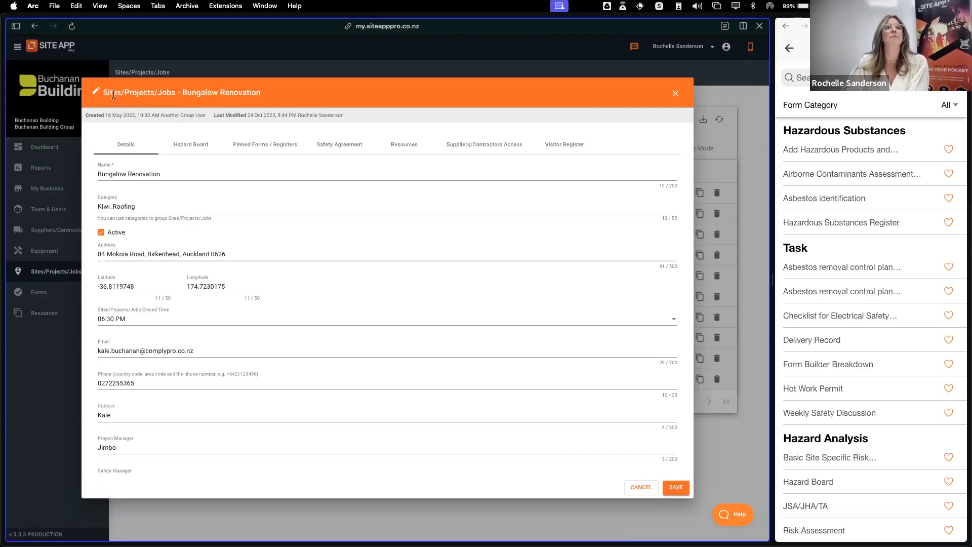
click(265, 148)
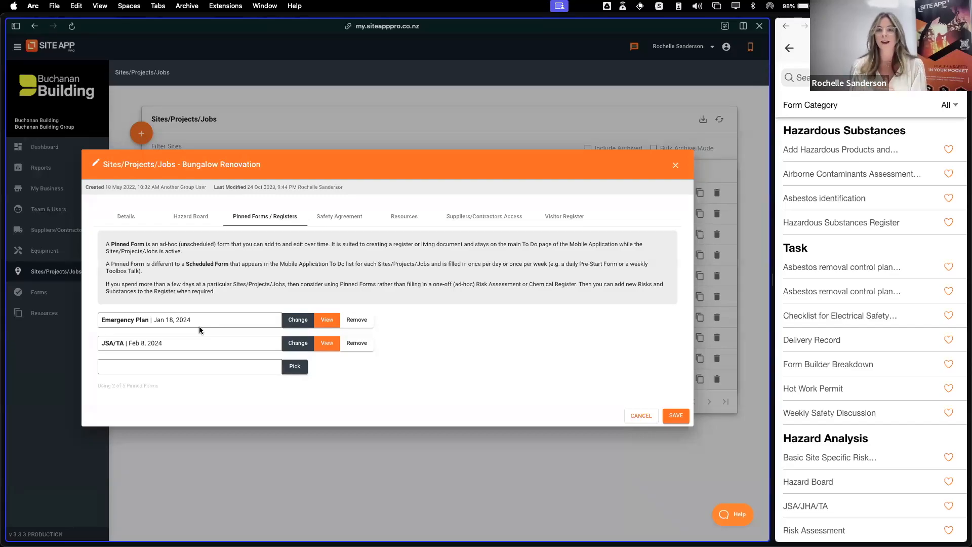
Browse the completed and blank forms available for the empty pinned form slot, and cancel without picking one
click(295, 367)
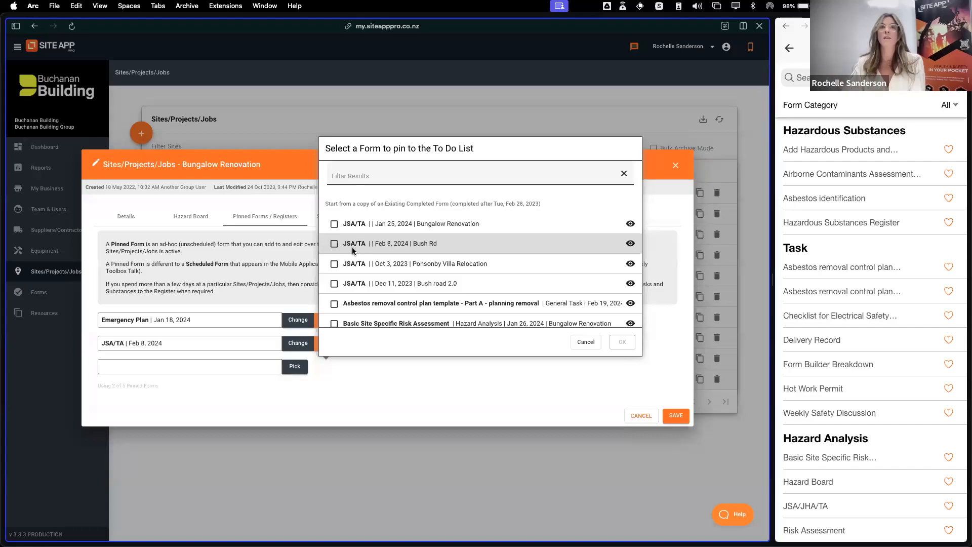
scroll(421, 263, down, 5)
scroll(448, 290, down, 10)
scroll(415, 286, up, 8)
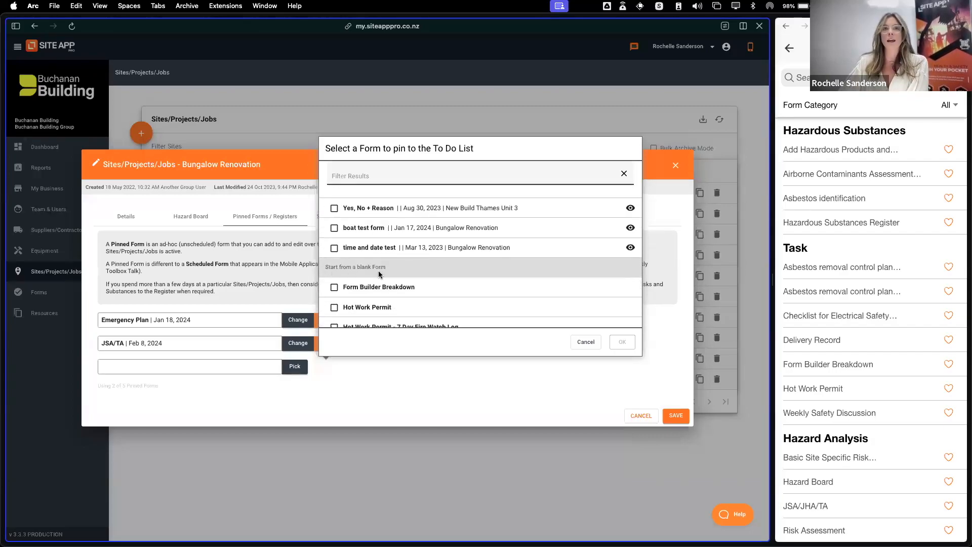
scroll(431, 280, down, 1)
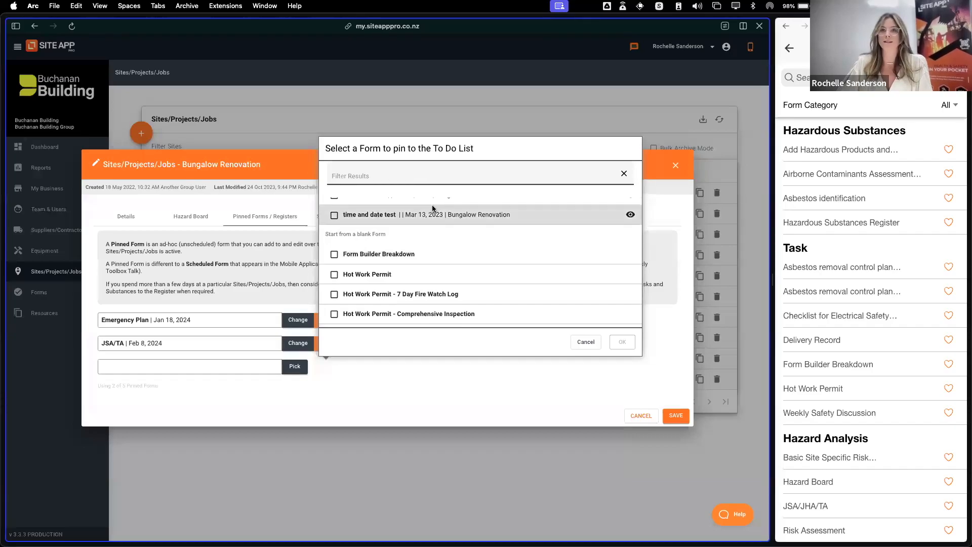
click(585, 341)
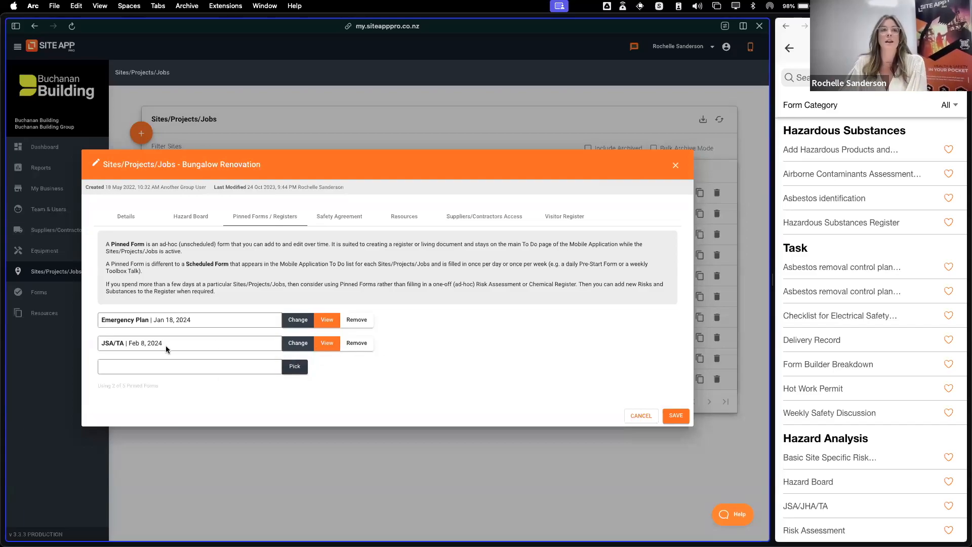
View the pinned JSA/TA form's risk assessment and control measures, and close it
click(325, 344)
scroll(393, 317, down, 5)
scroll(393, 317, down, 3)
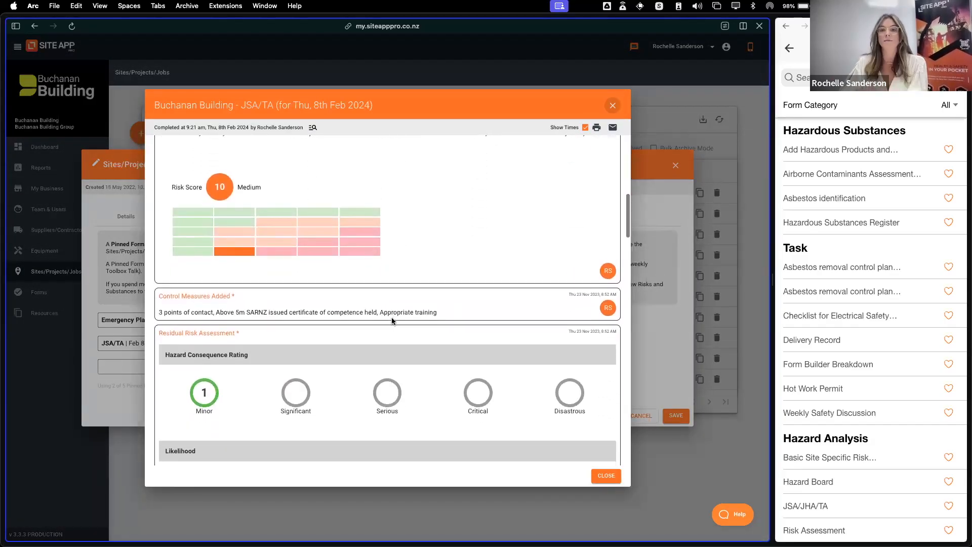
scroll(400, 319, up, 3)
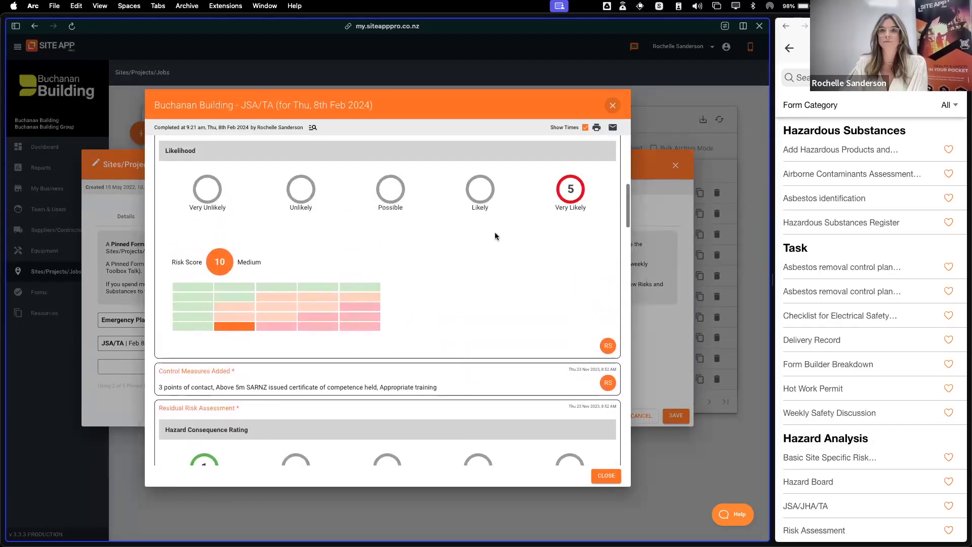
click(614, 106)
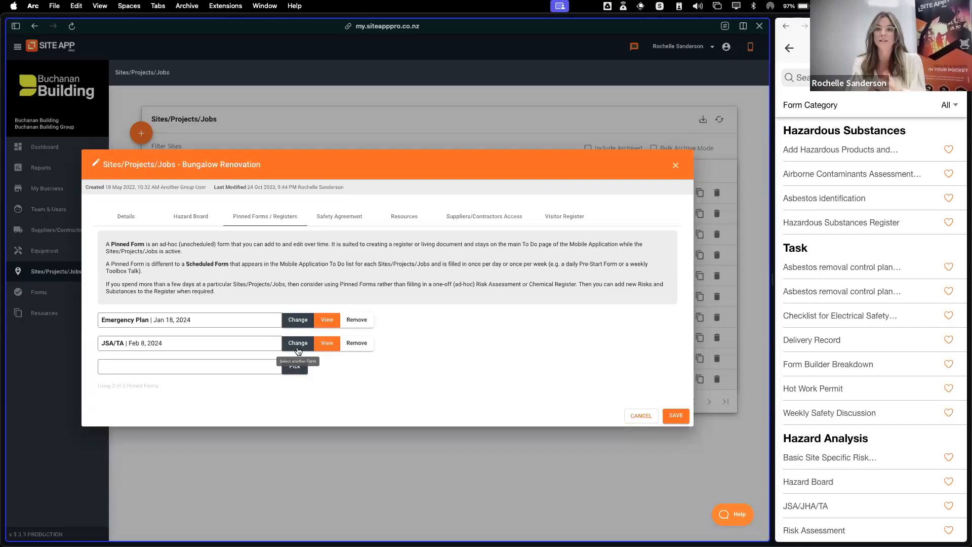
Close the Bungalow Renovation record and return to the Forms list with unused forms shown
click(678, 165)
click(39, 292)
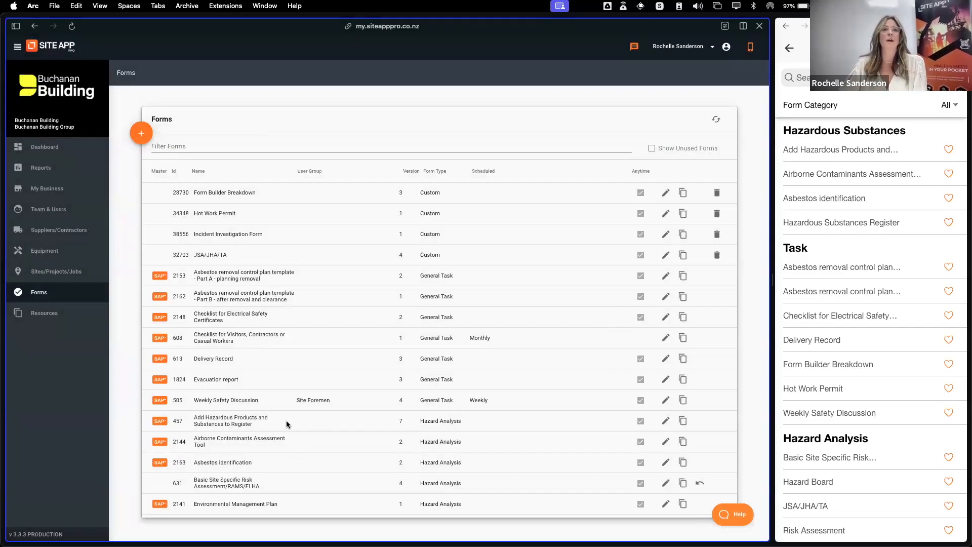
click(652, 149)
click(652, 149)
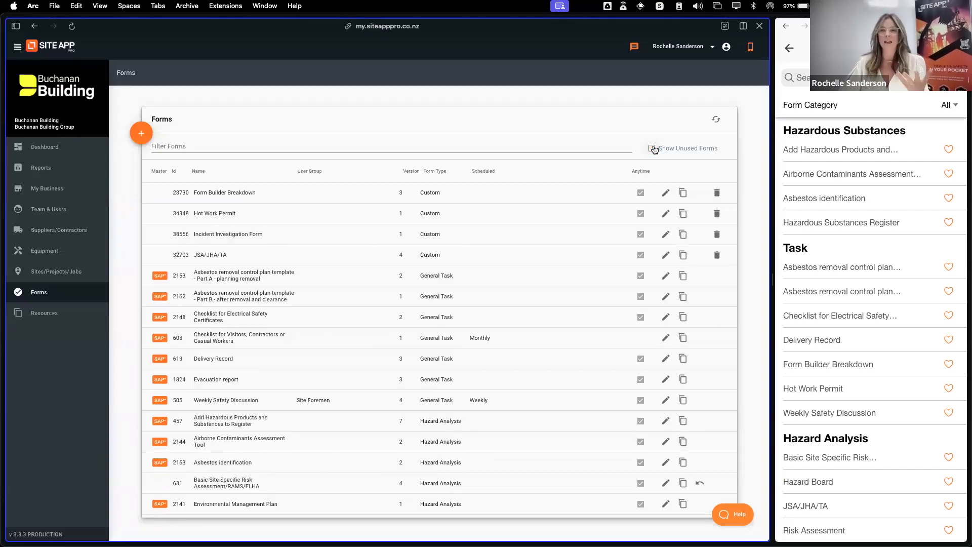
click(652, 148)
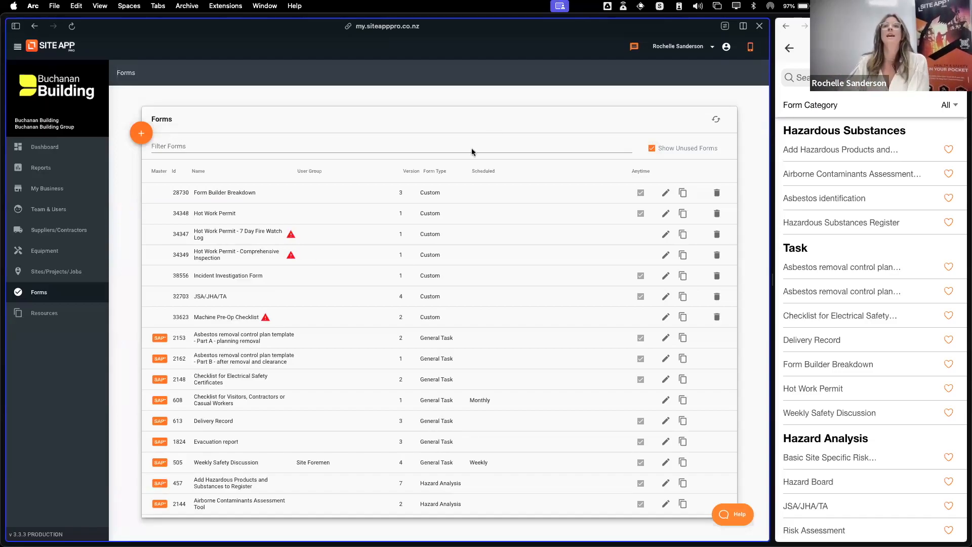
Hide the unused forms and sort the Forms list by schedule
click(652, 149)
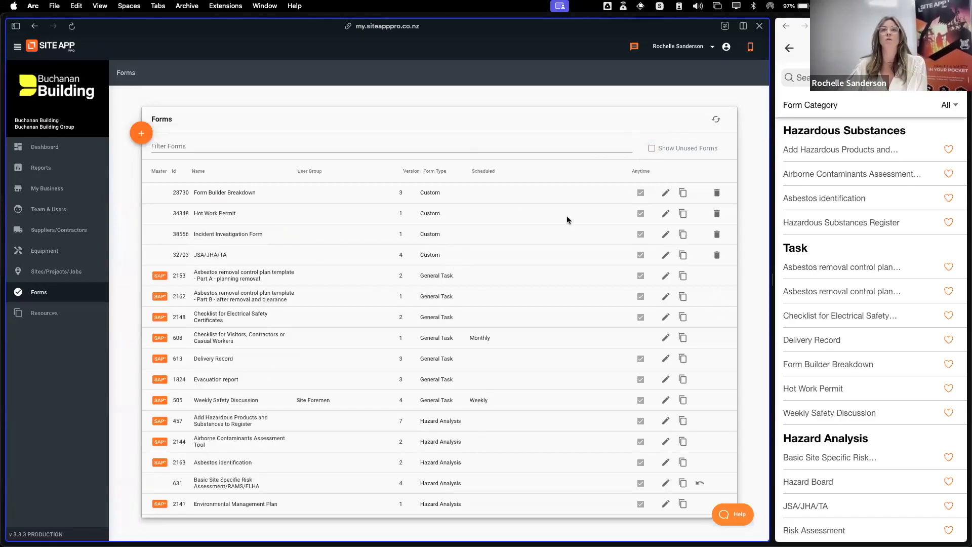
click(484, 173)
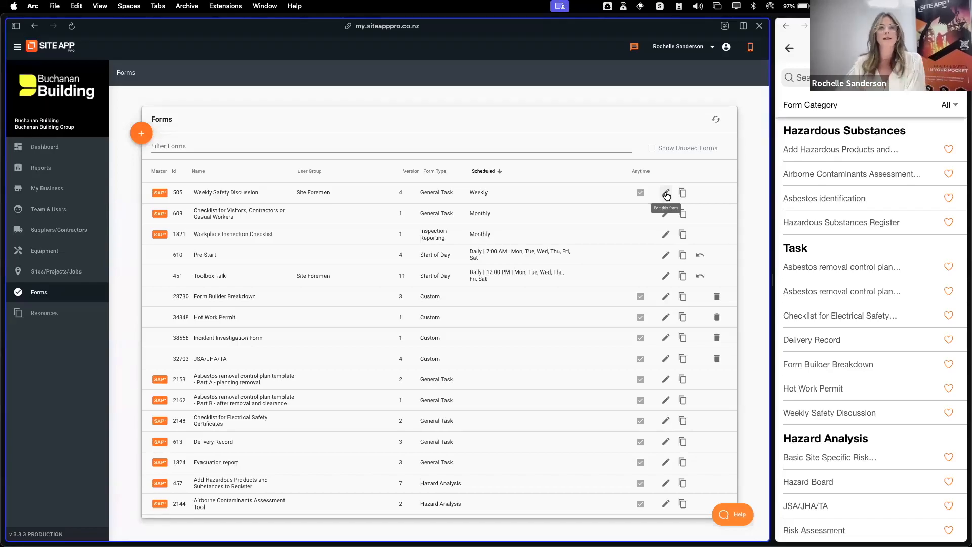
Open a blank new form in the form builder to view its layout, and close it without saving
click(140, 135)
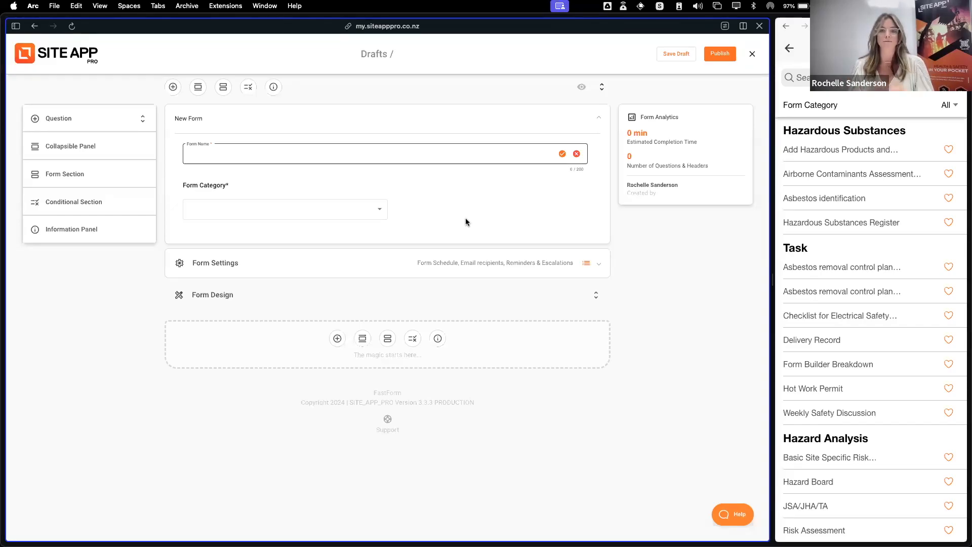
click(752, 54)
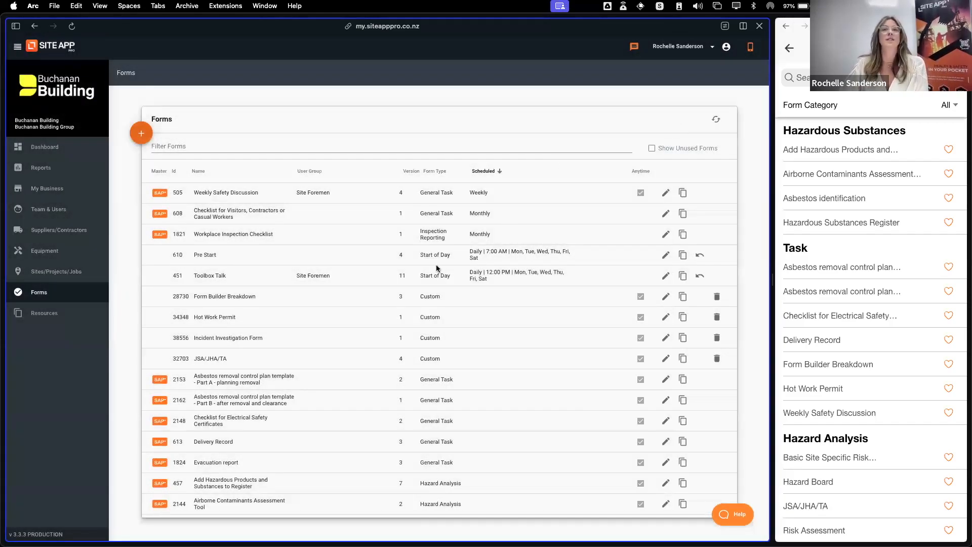
Filter the Forms list by "form" and open the Form Builder Breakdown form for editing
click(200, 146)
text(form)
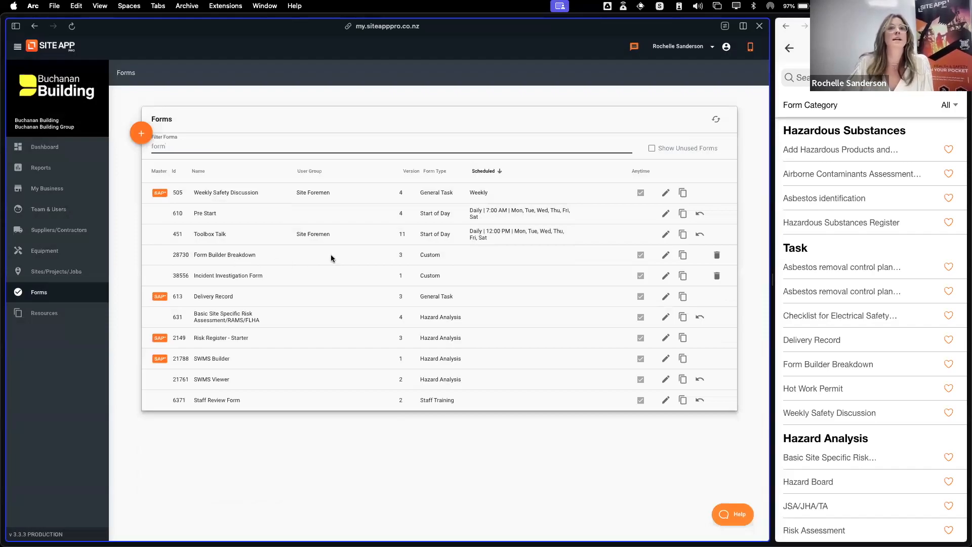
click(665, 258)
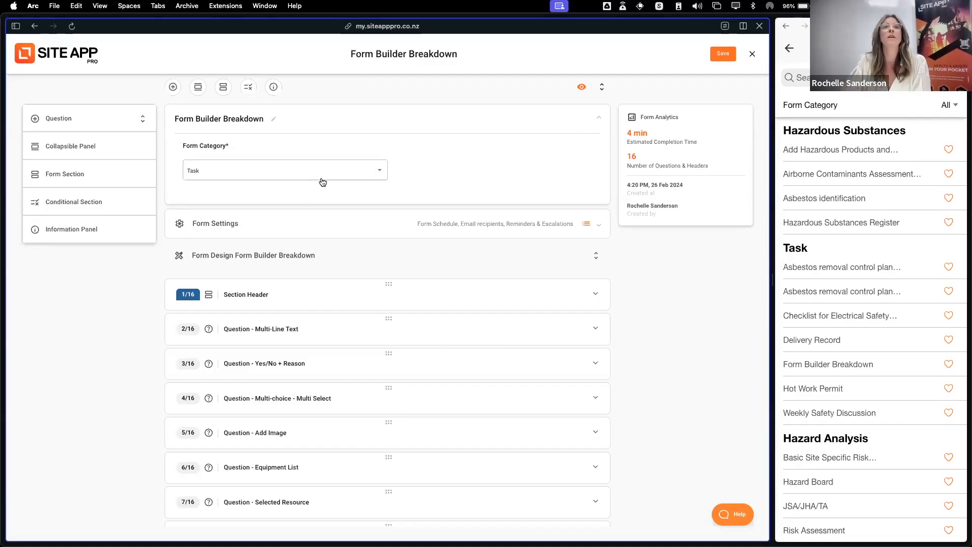
Open the form's name for editing and accept the current name
click(349, 121)
click(349, 122)
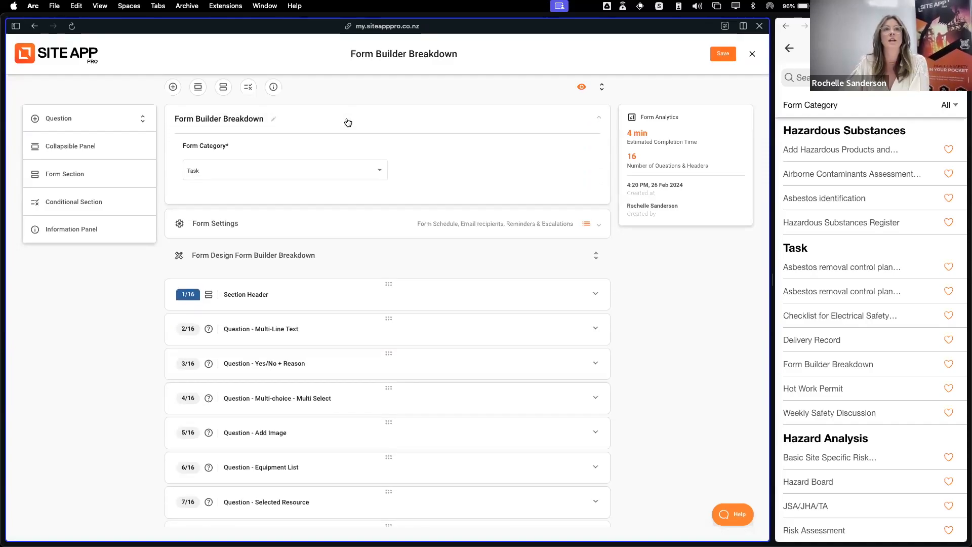
click(276, 122)
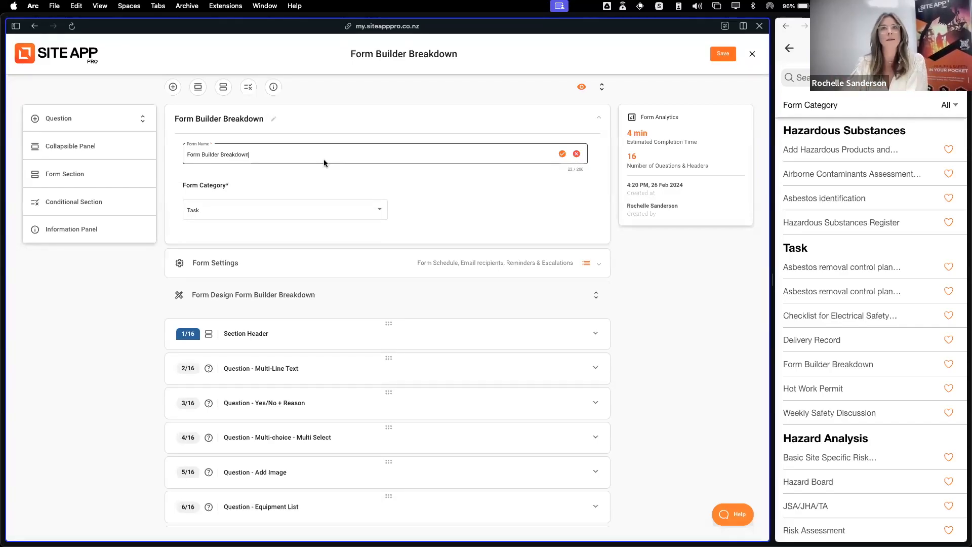
click(562, 154)
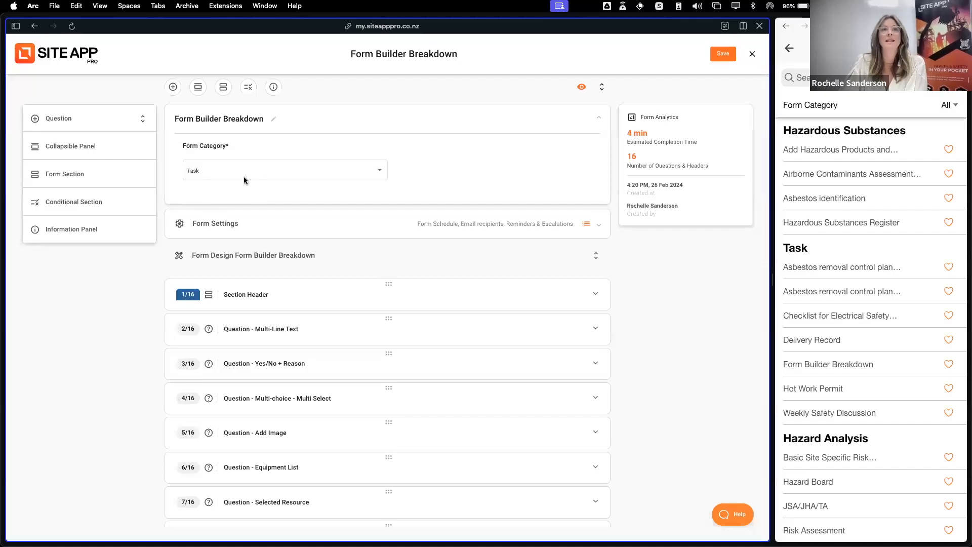
Look through the available form categories and leave the category as Task
click(307, 177)
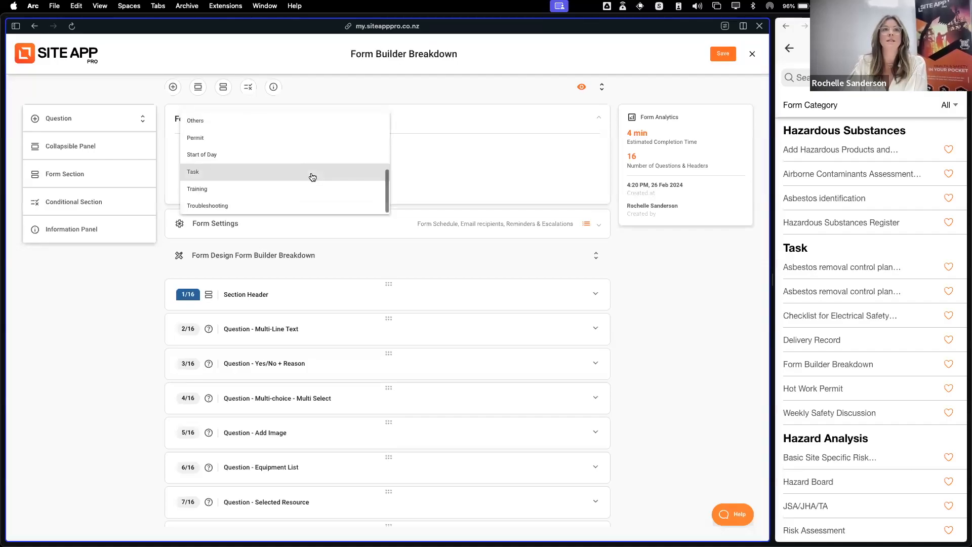
scroll(246, 158, up, 3)
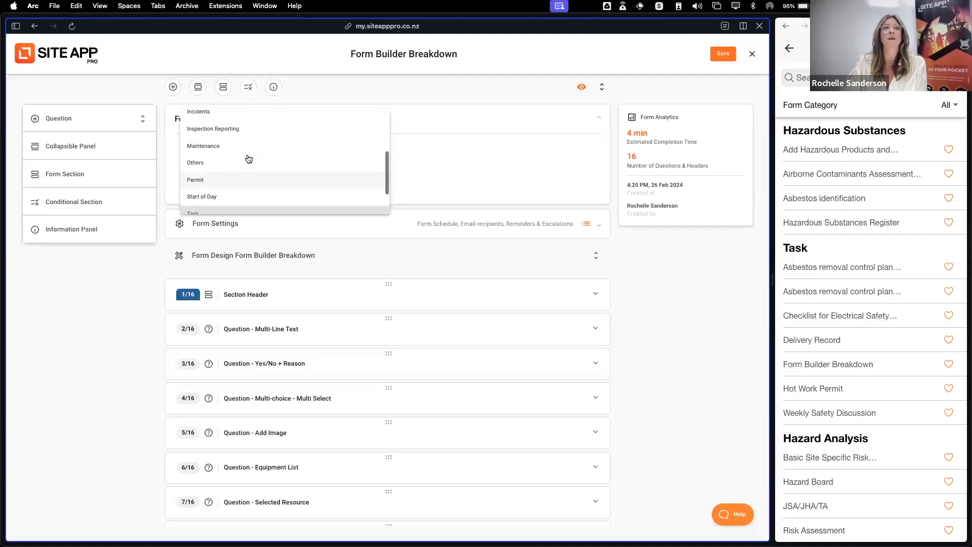
scroll(235, 207, down, 1)
scroll(236, 198, up, 3)
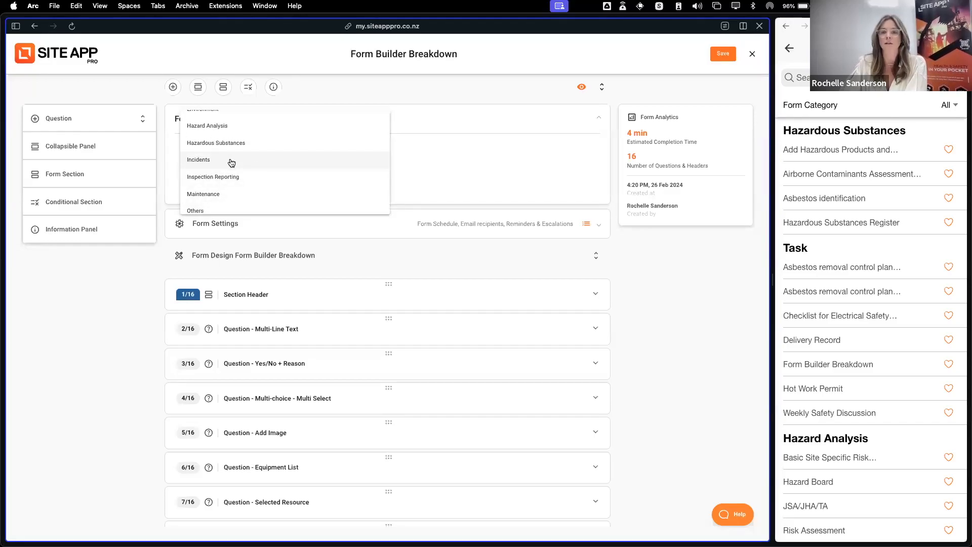
scroll(277, 162, up, 3)
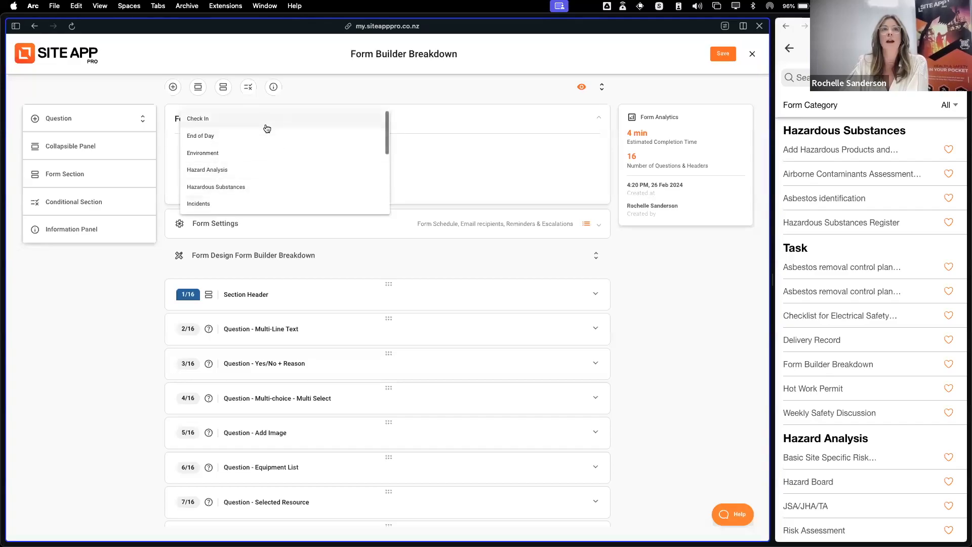
scroll(272, 201, down, 1)
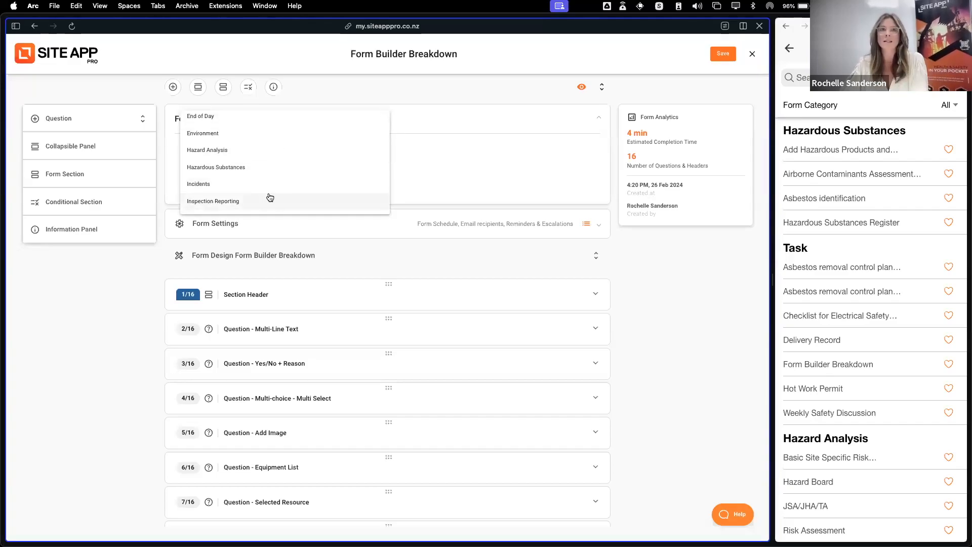
click(426, 187)
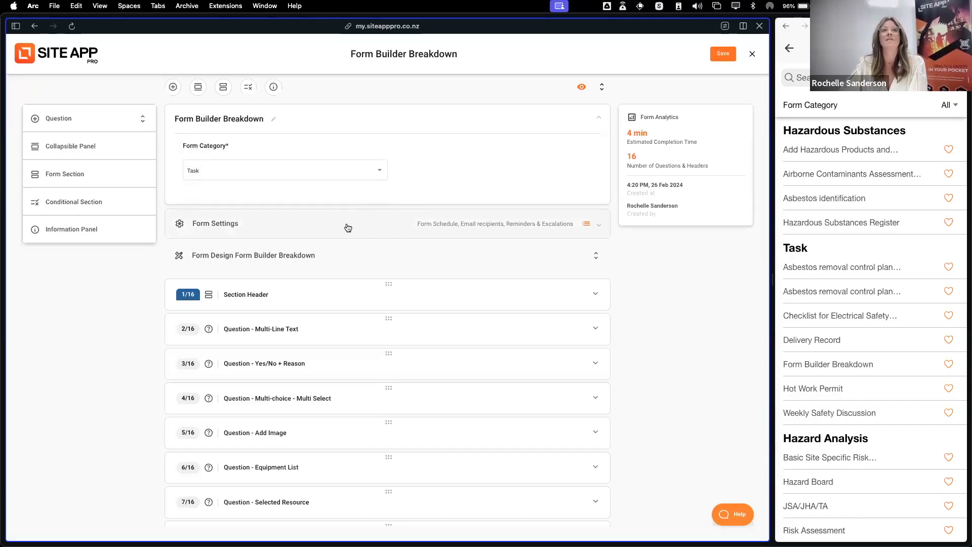
Expand the Form Settings and review the quiz, Form Library, Description and Attribution settings
click(381, 228)
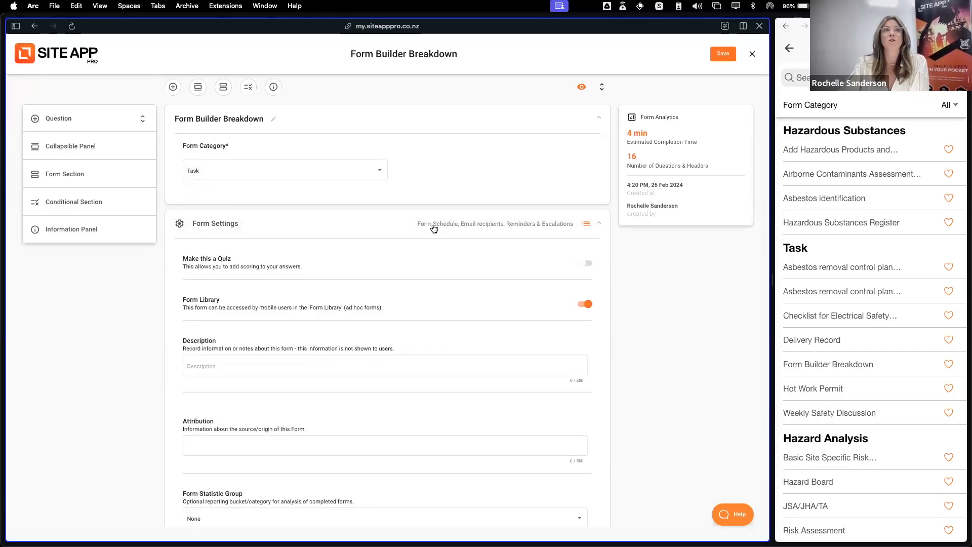
scroll(436, 231, down, 2)
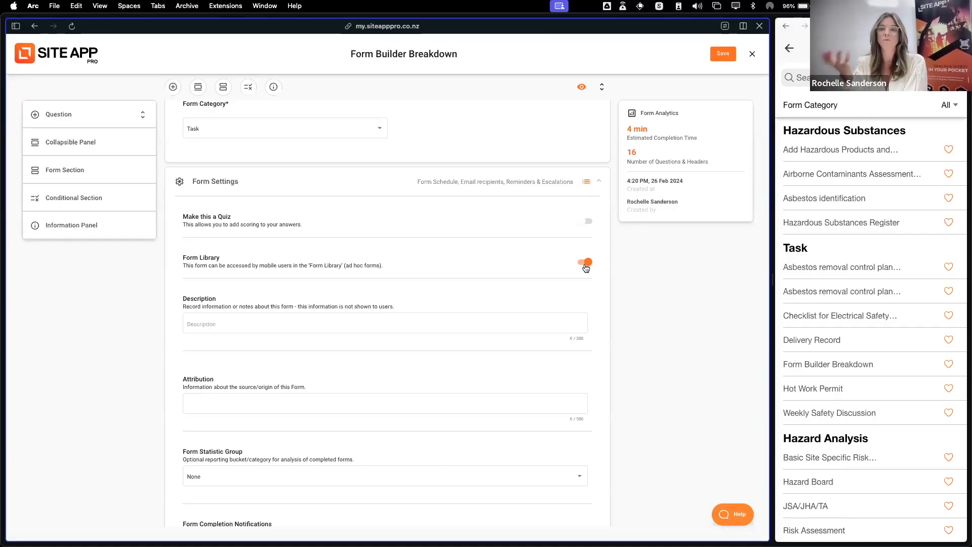
scroll(372, 285, down, 3)
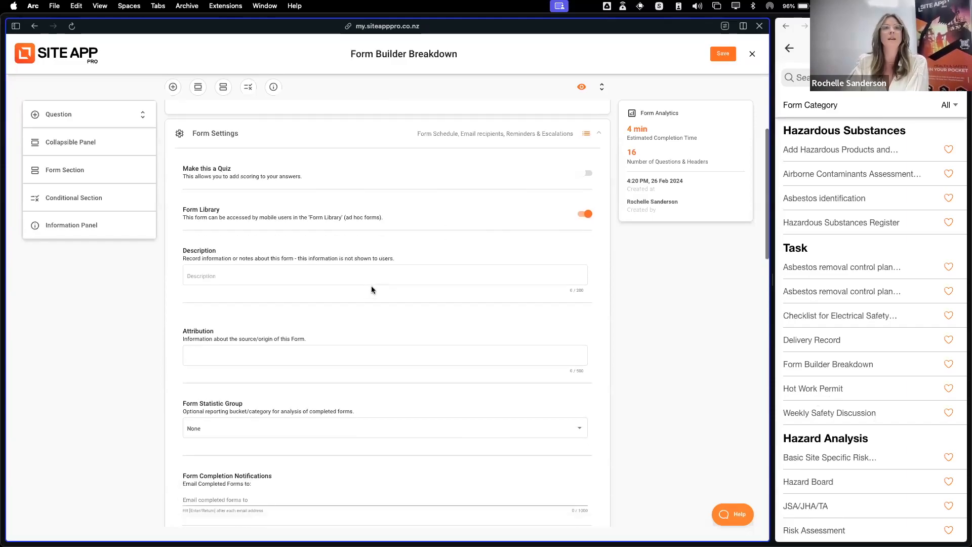
click(243, 260)
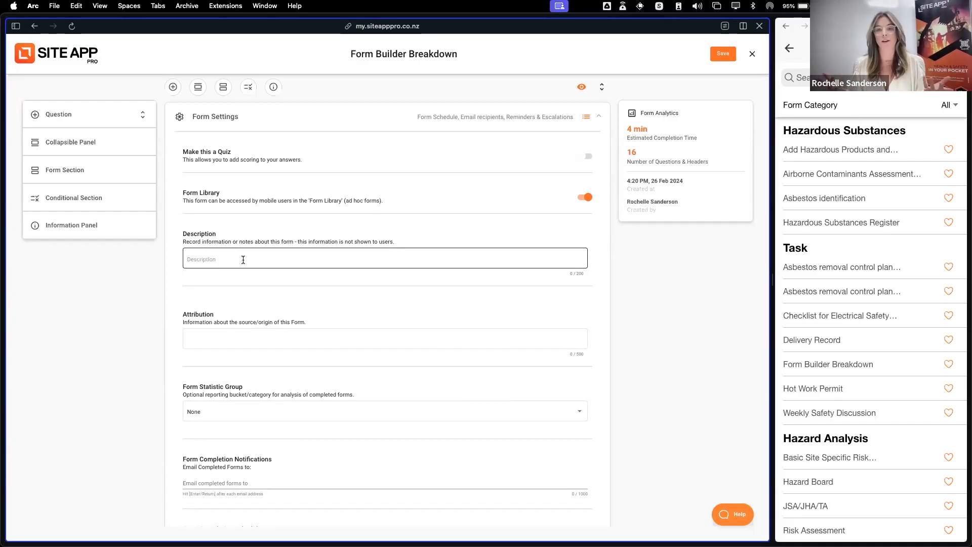
scroll(275, 266, down, 2)
click(275, 297)
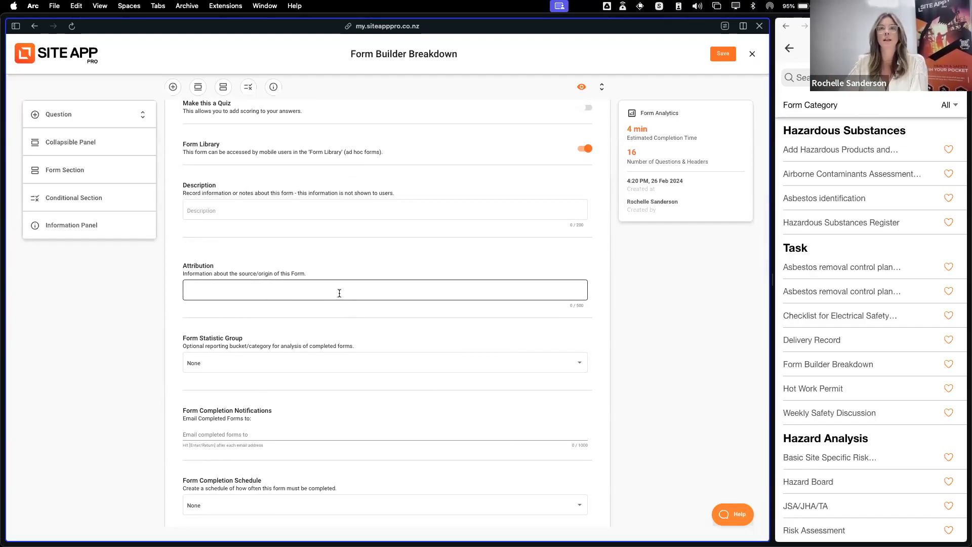
mouse_move(339, 293)
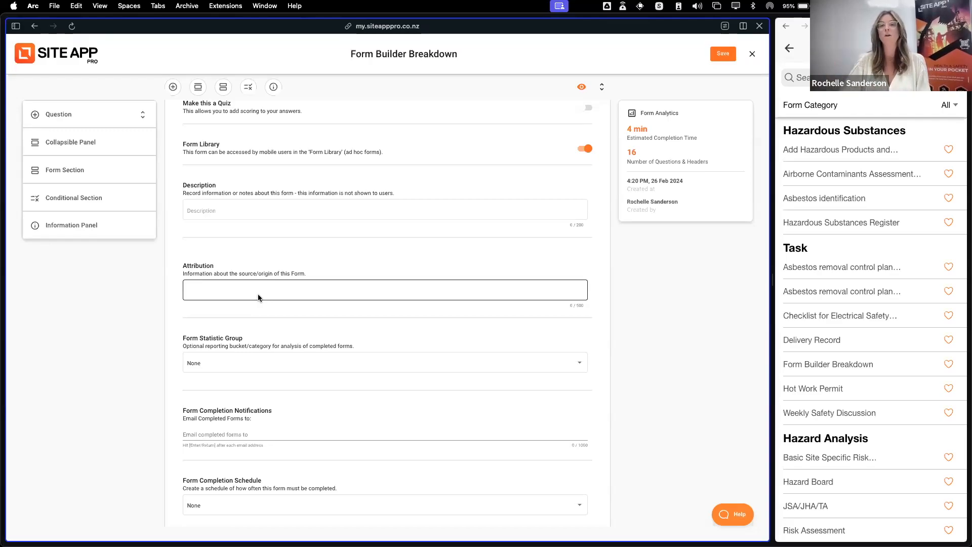
View the Form Statistic Group options and keep the group set to None
scroll(396, 344, down, 3)
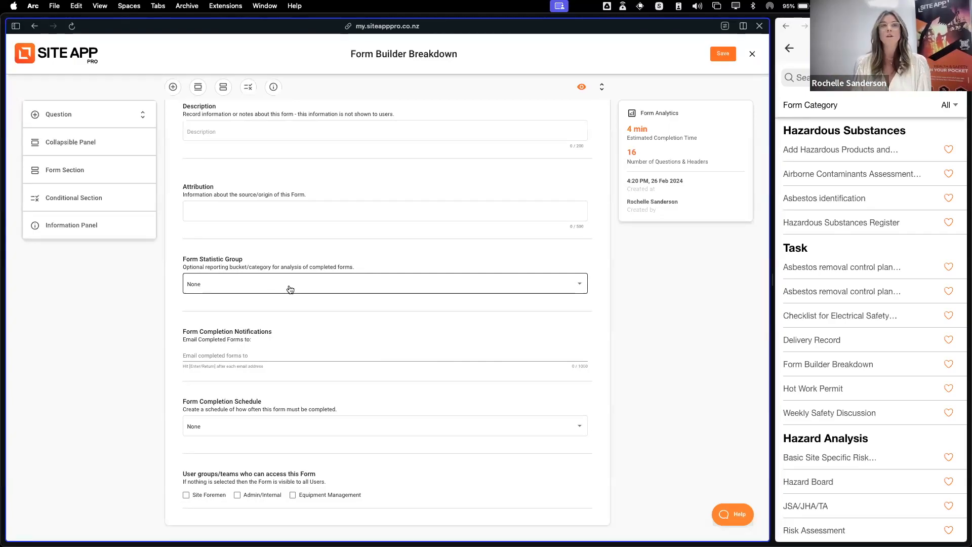
click(290, 289)
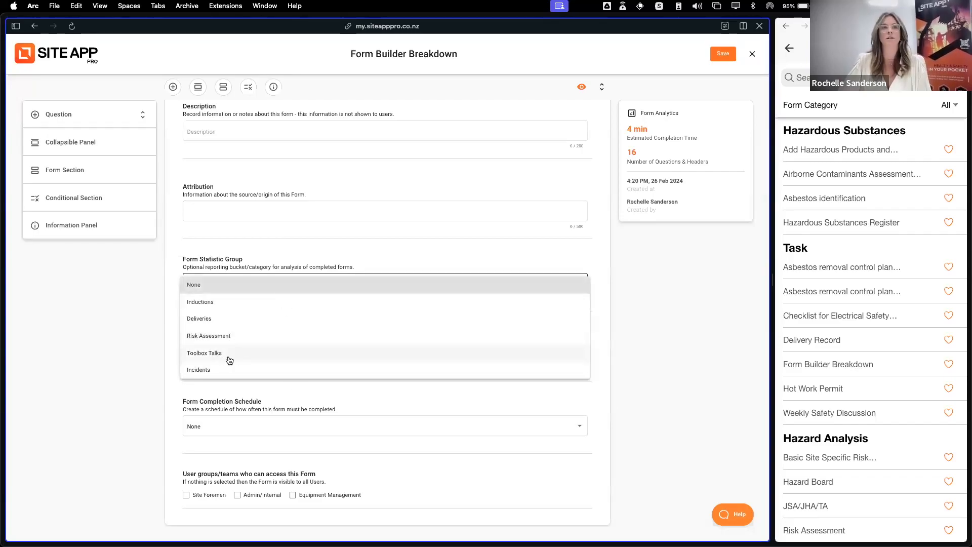
click(250, 287)
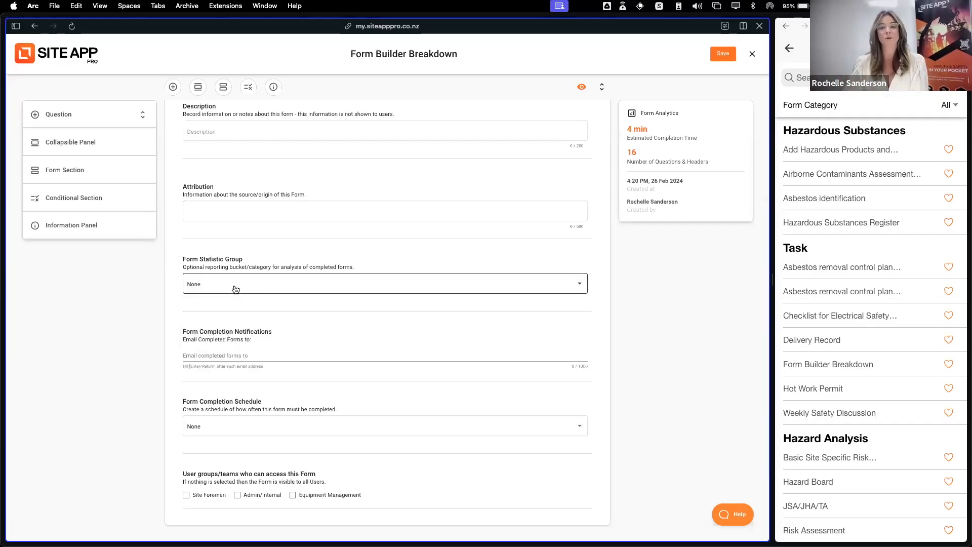
Compare the Form Completion Schedule options with the mobile app's To Do list, and keep the schedule set to None
scroll(283, 293, down, 2)
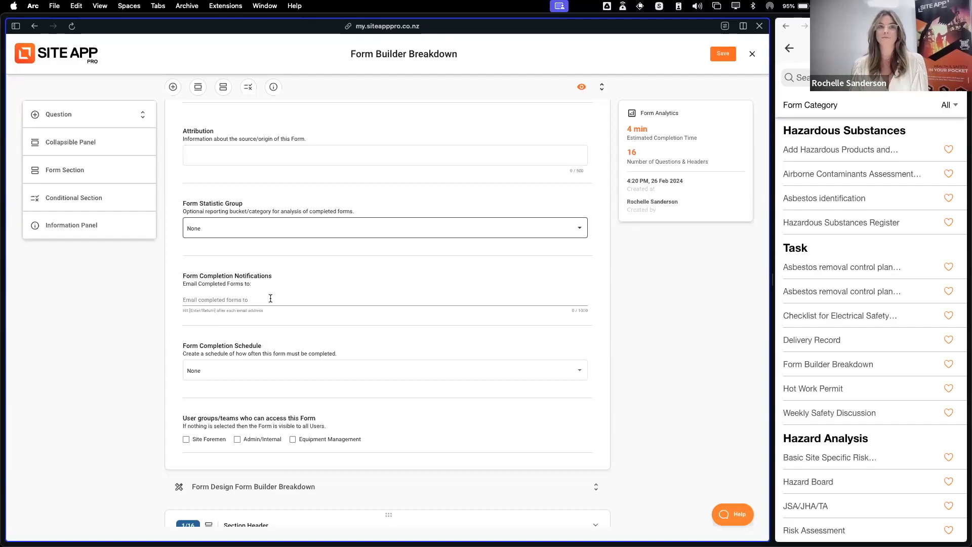
scroll(300, 342, down, 3)
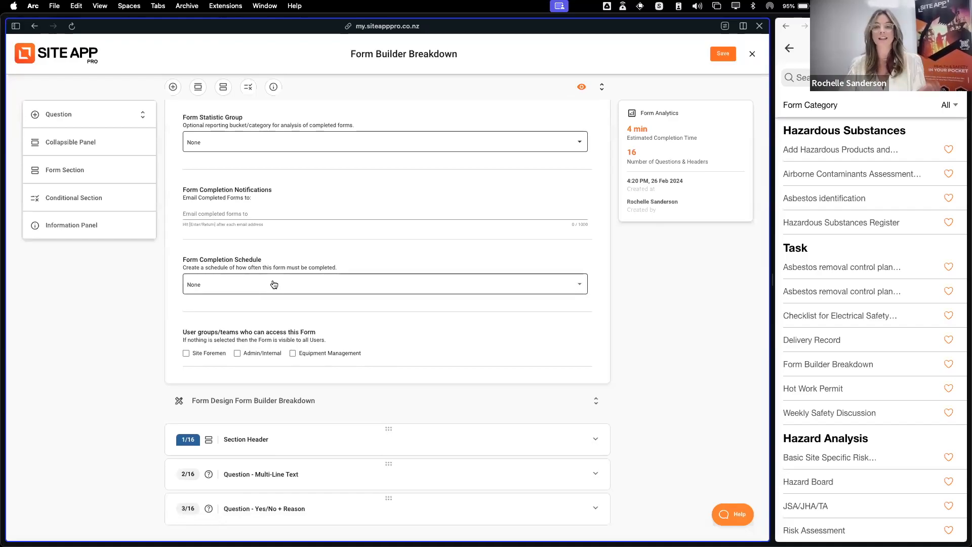
click(315, 287)
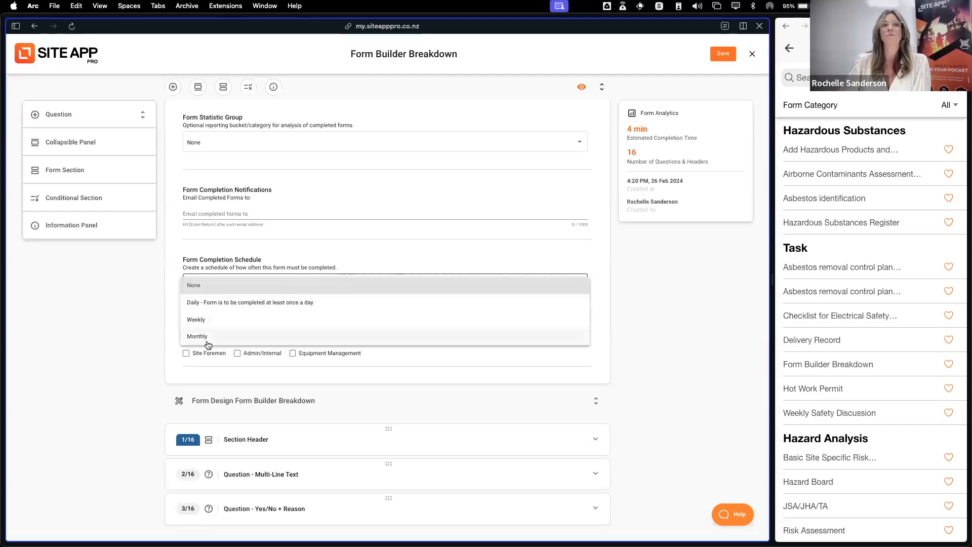
click(789, 47)
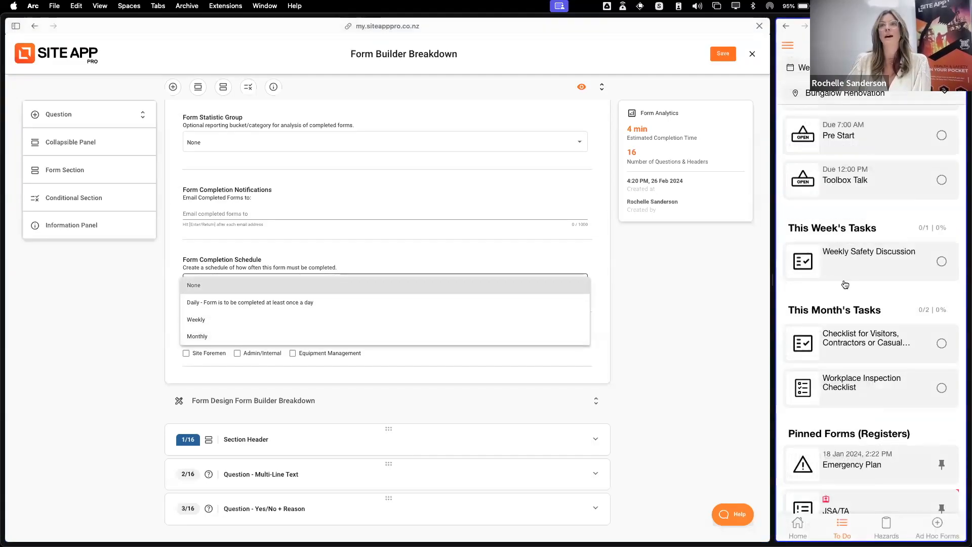
scroll(861, 236, up, 3)
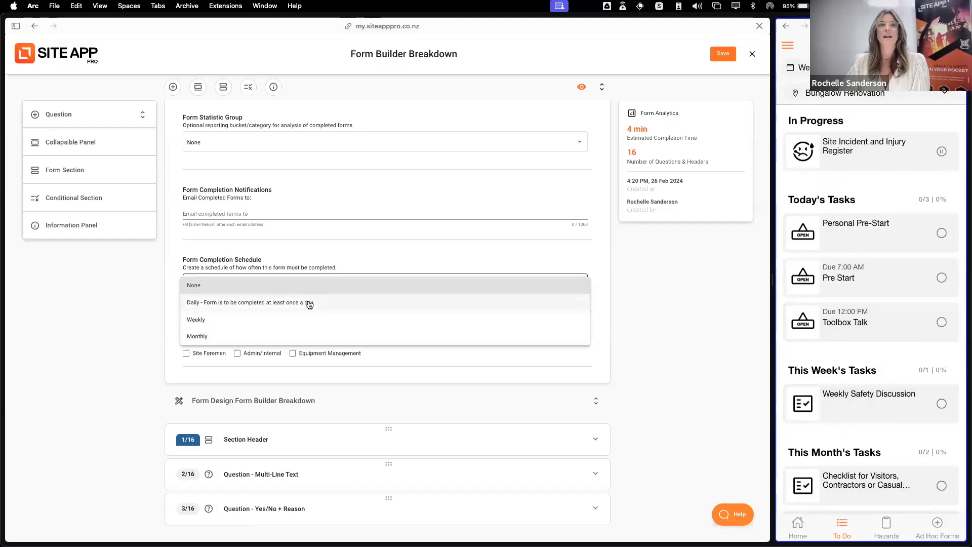
click(267, 286)
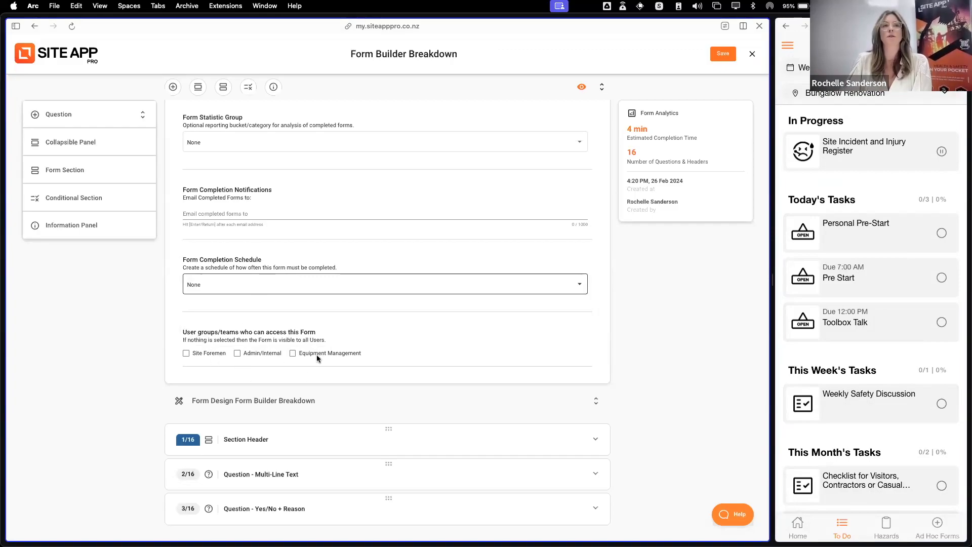
Try restricting access to the form to the Site Foremen group, and clear that selection again
scroll(231, 343, down, 1)
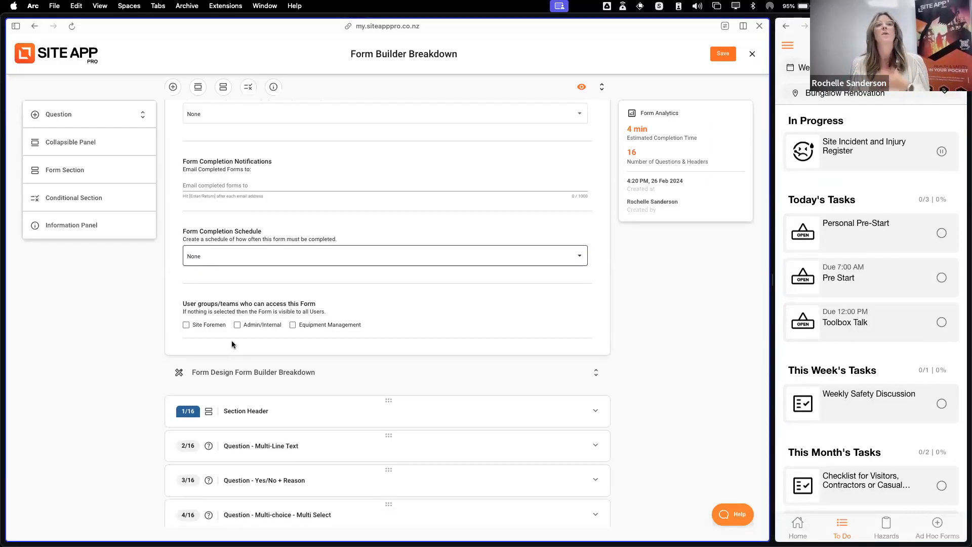
click(185, 326)
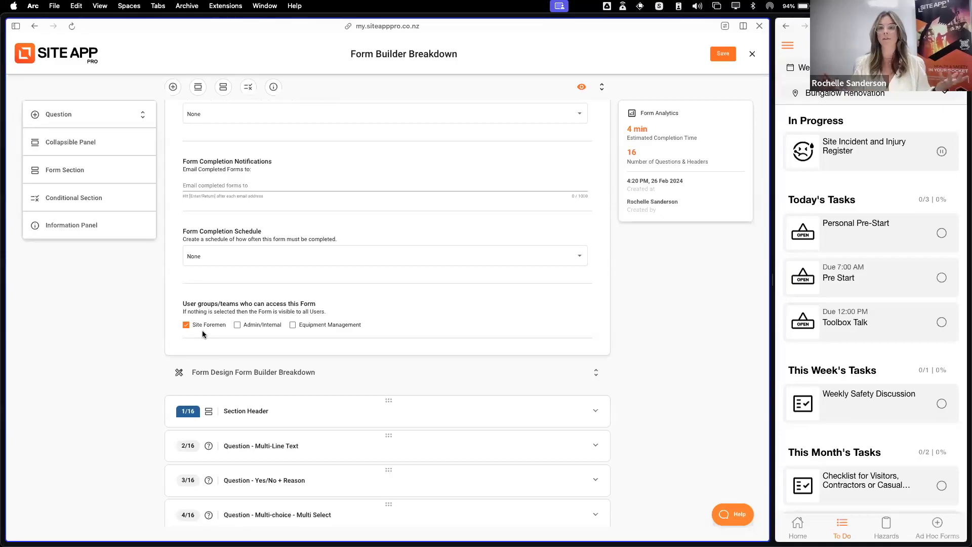
click(187, 326)
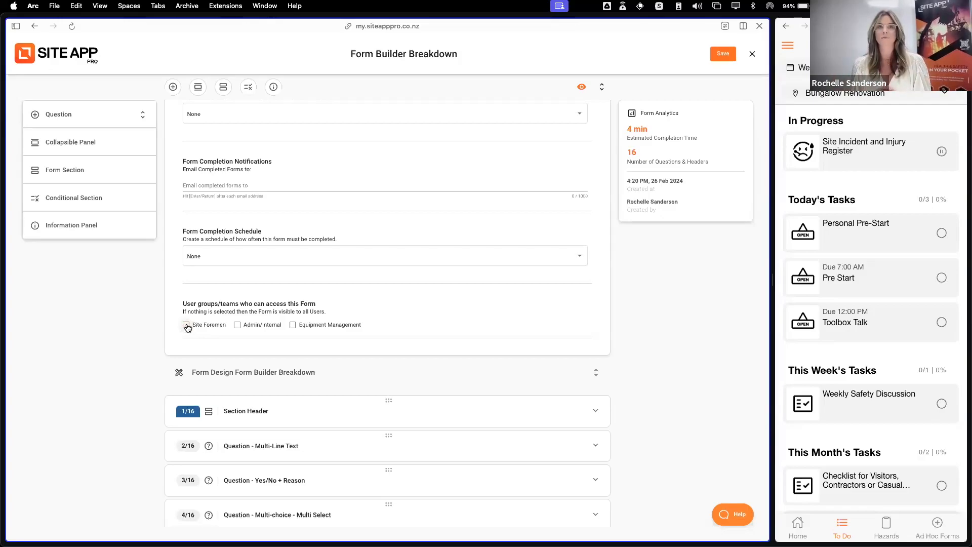
Review the Form Design section's list of questions and headers below the form settings
scroll(603, 345, down, 2)
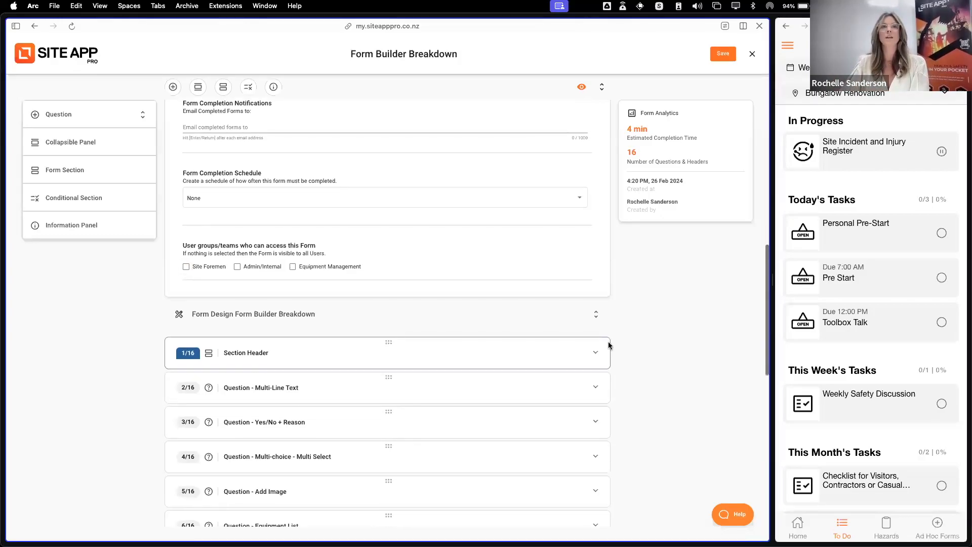
scroll(597, 331, down, 5)
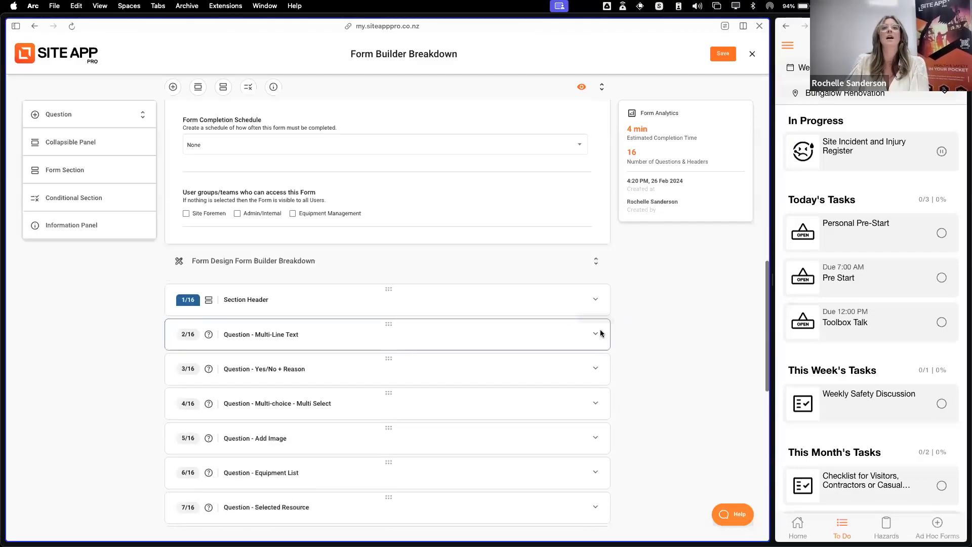
scroll(598, 330, down, 3)
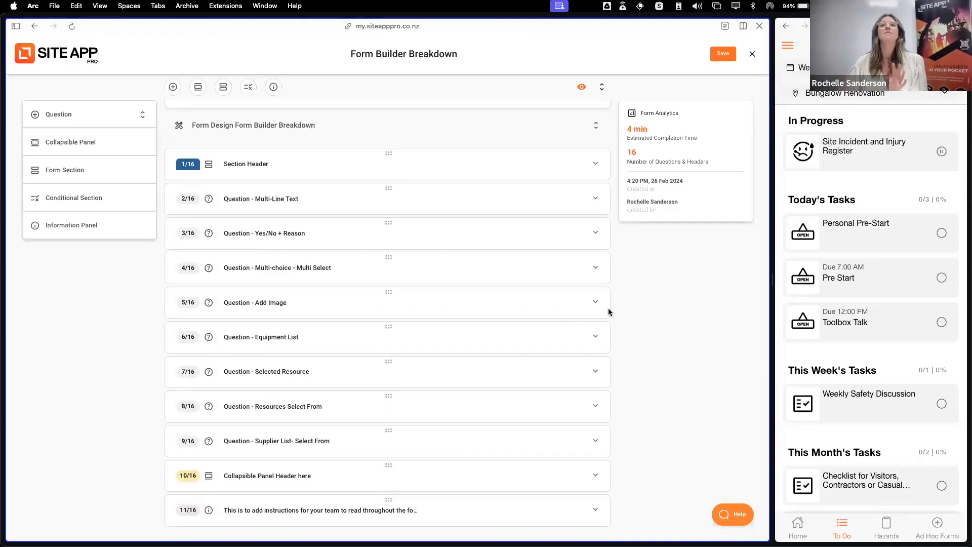
scroll(563, 323, up, 20)
scroll(499, 371, up, 1)
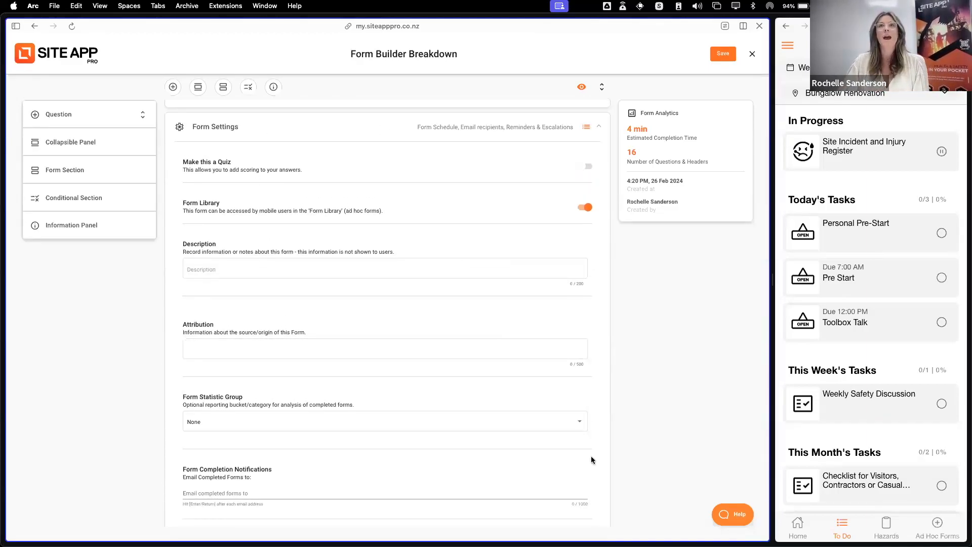
scroll(591, 459, down, 15)
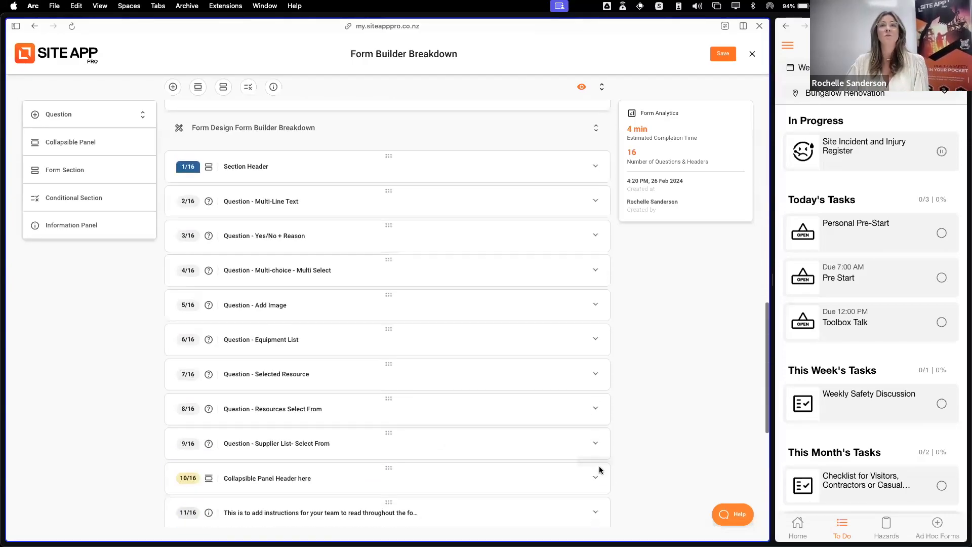
scroll(600, 470, down, 1)
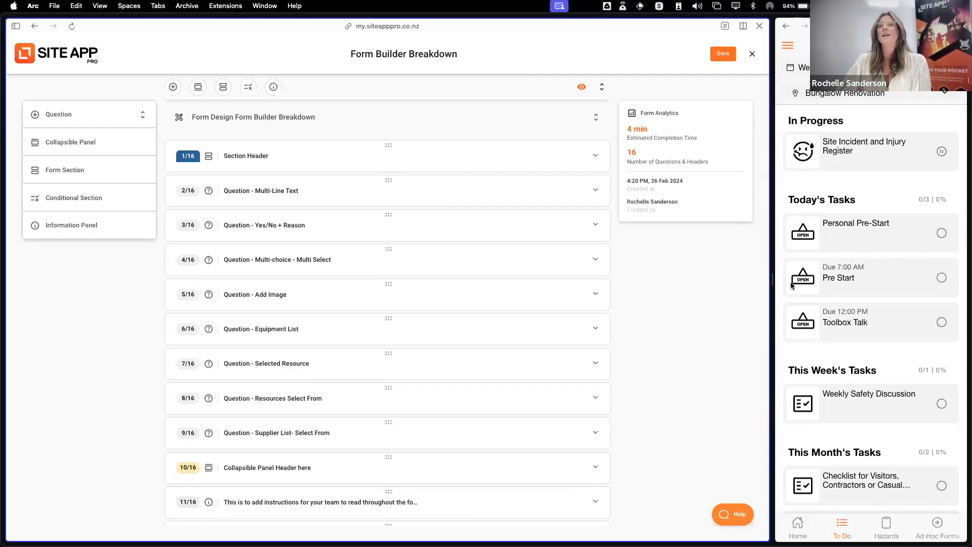
Search the mobile app's ad hoc forms for "form" and open the Form Builder Breakdown form
click(937, 524)
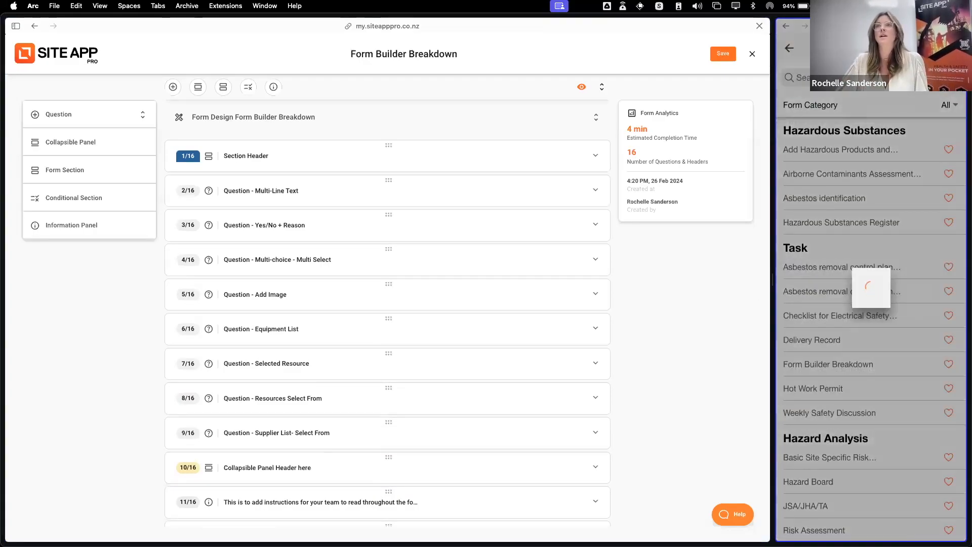
text(form)
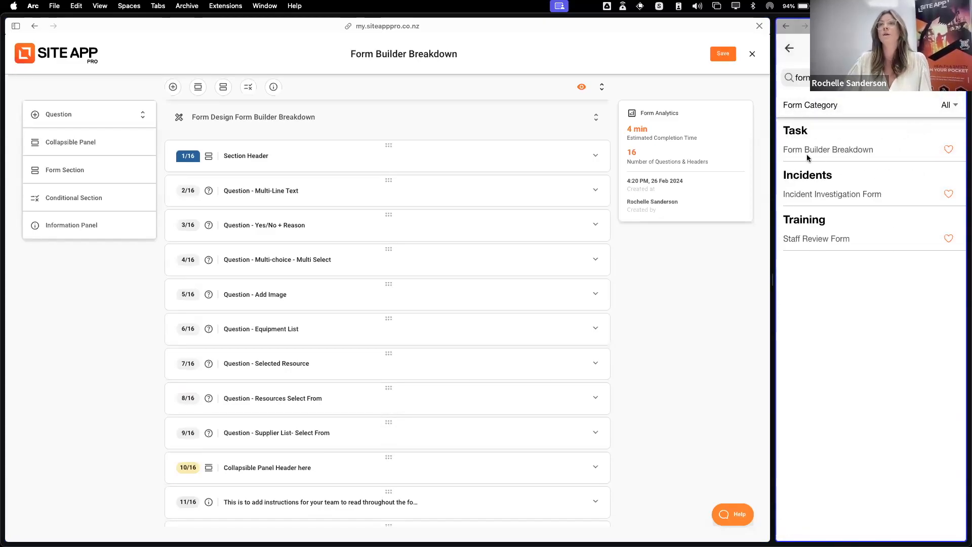
click(843, 152)
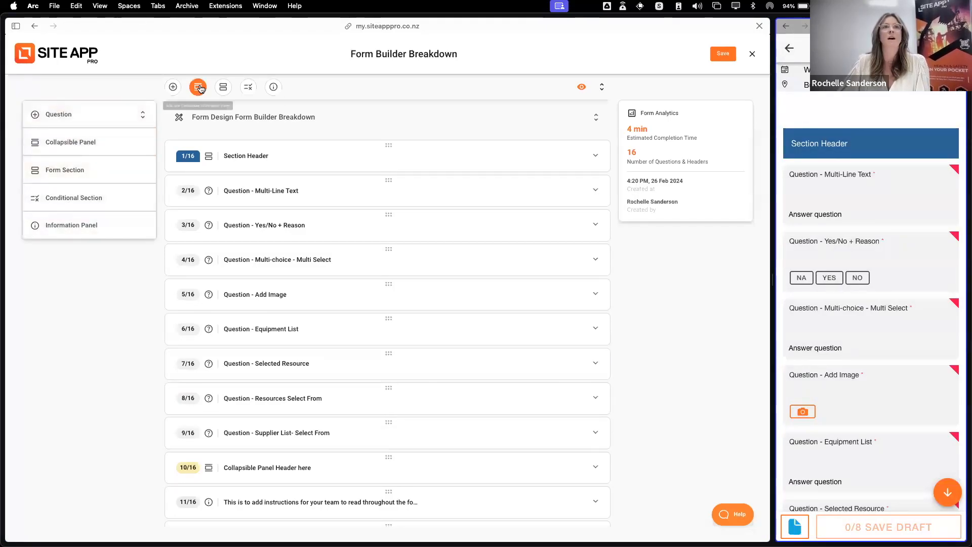
Examine the form's design elements in the builder through to the end of the form, alongside the mobile form
scroll(503, 333, down, 5)
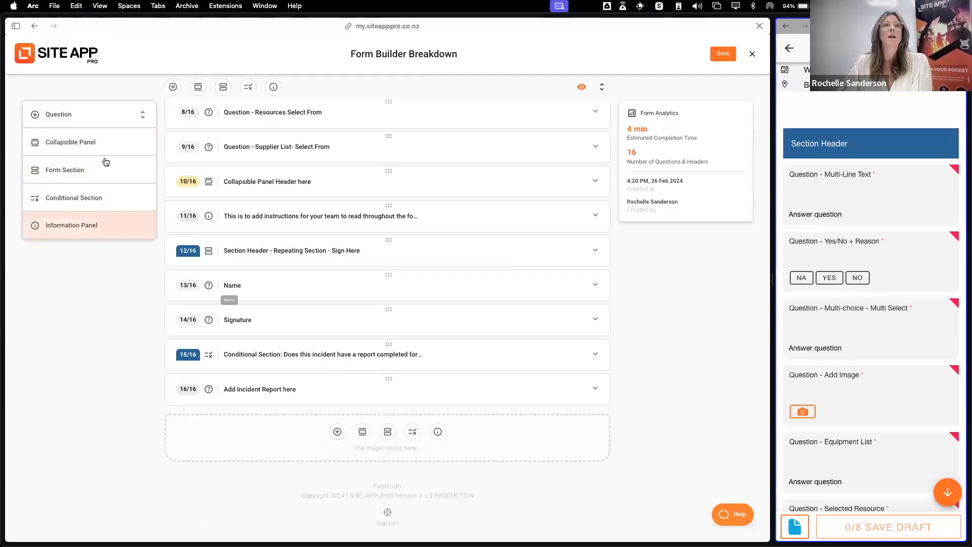
scroll(145, 163, up, 12)
scroll(365, 249, down, 6)
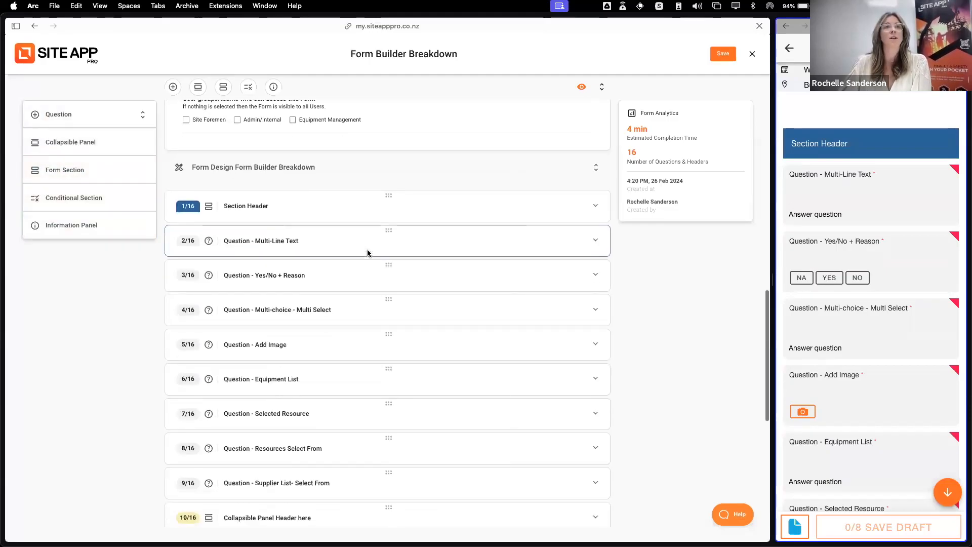
Review the Section Header element's settings and the list of available question types
scroll(368, 253, down, 1)
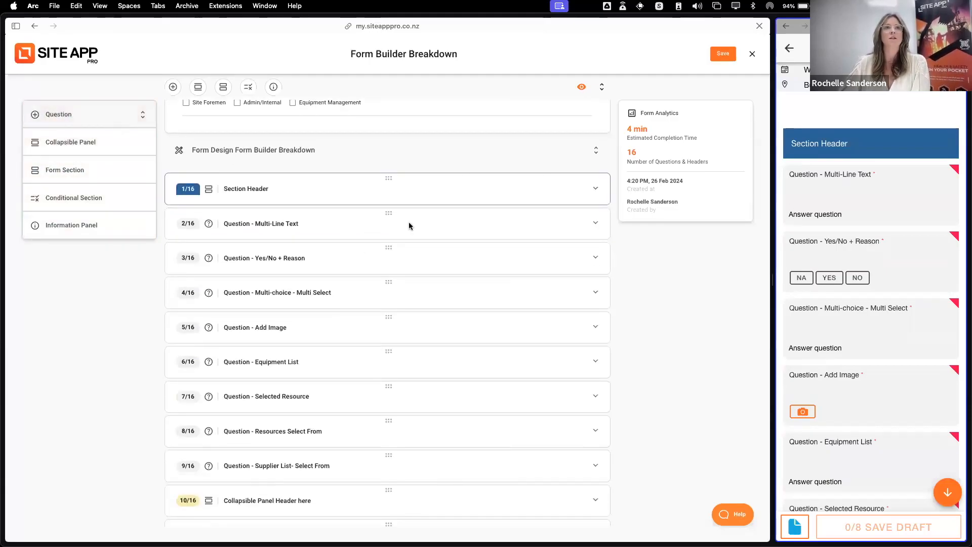
click(358, 189)
click(96, 124)
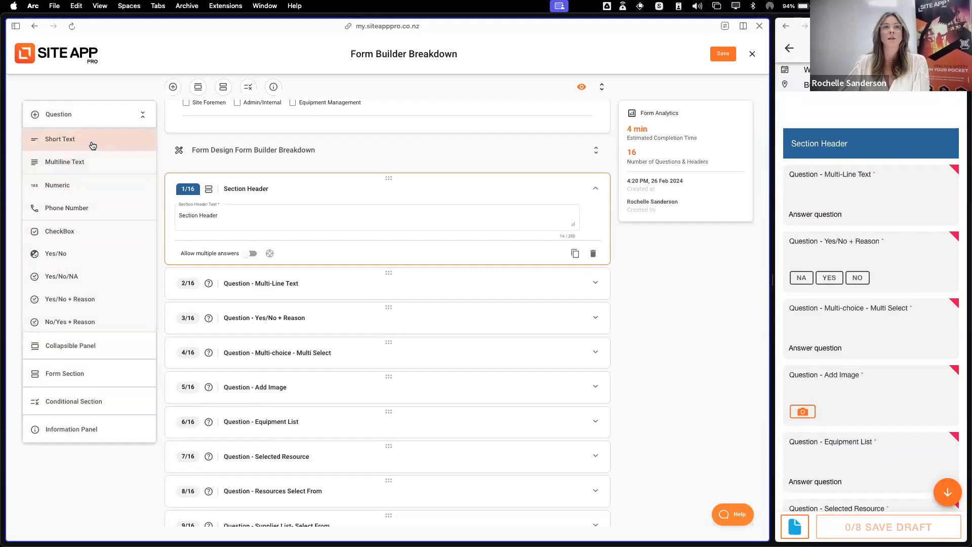
click(320, 195)
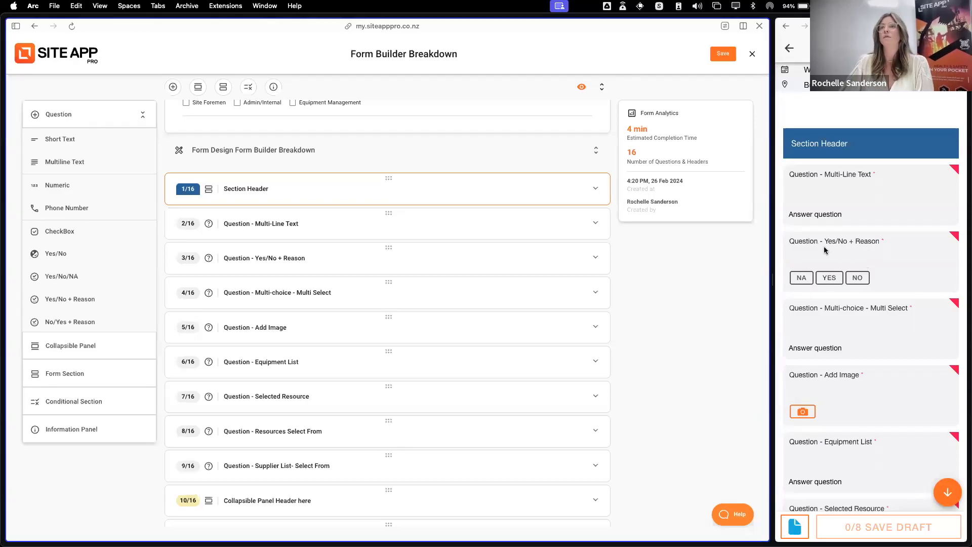
Preview the No response to the mobile form's Yes/No + Reason question and review that question's answer types in the builder, leaving both unchanged
click(857, 278)
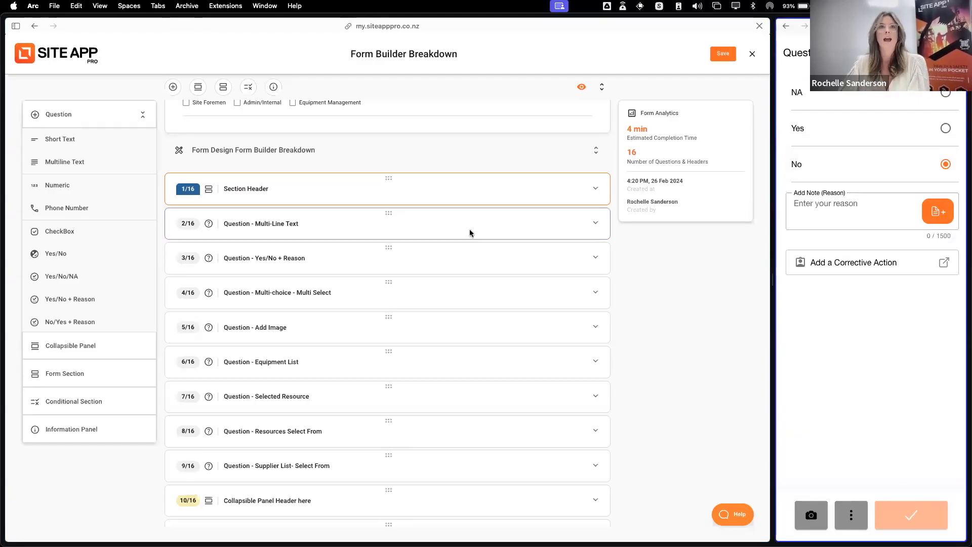
click(320, 258)
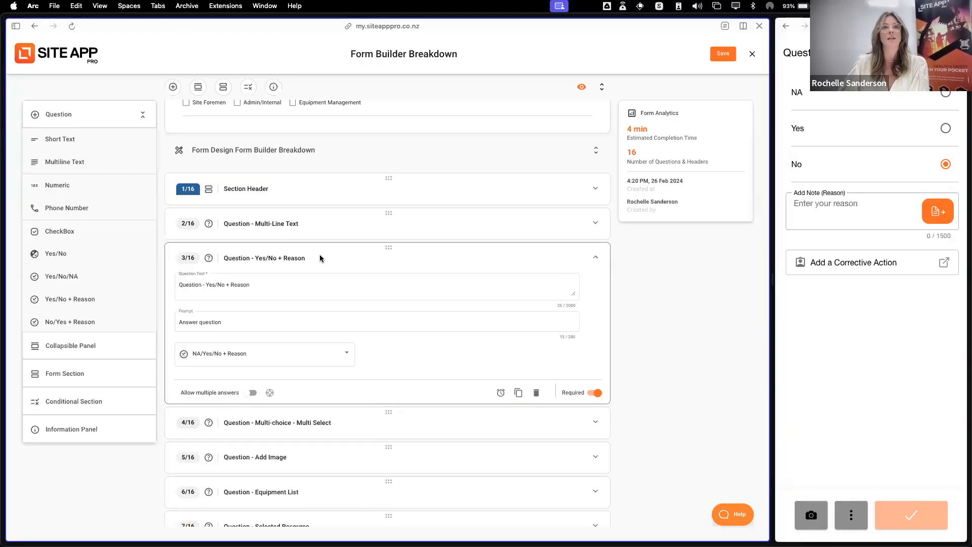
click(253, 360)
scroll(228, 344, up, 2)
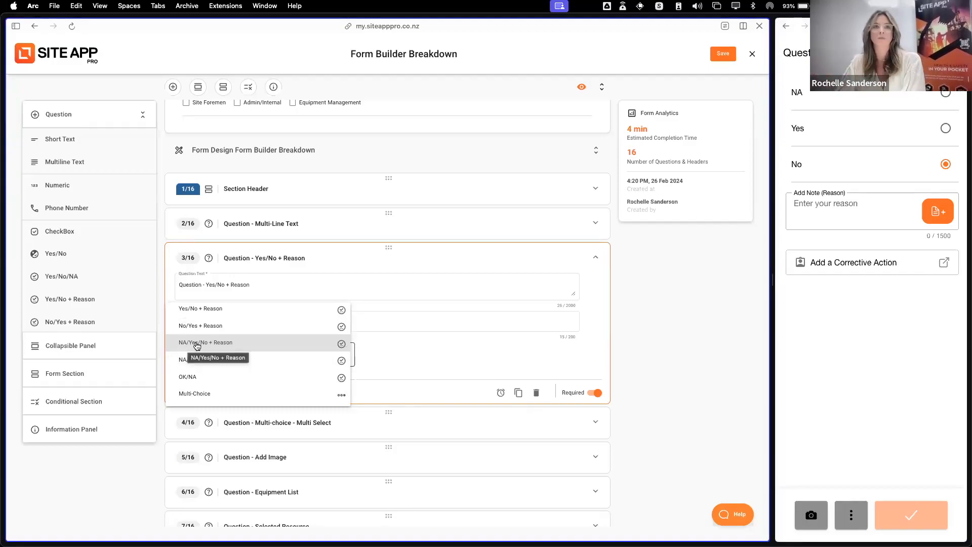
scroll(252, 348, up, 2)
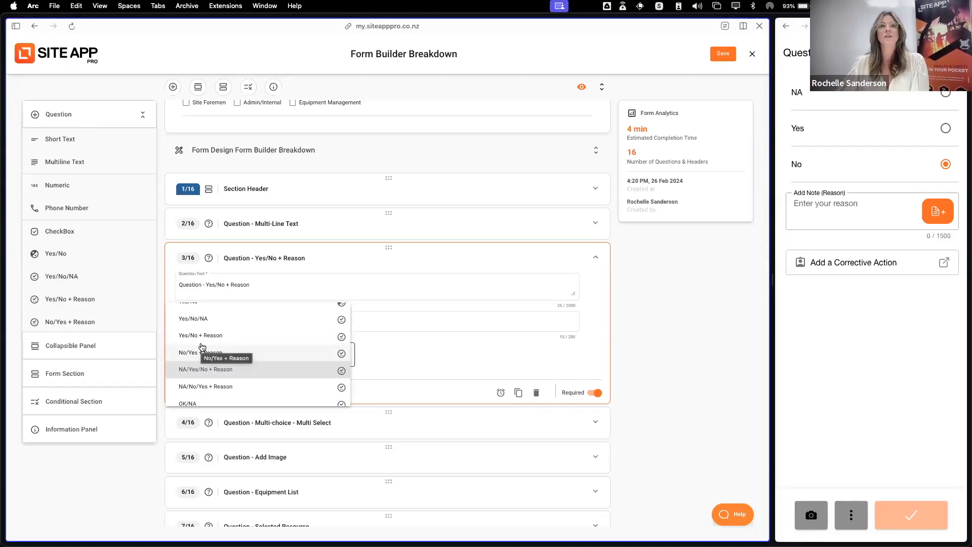
click(412, 352)
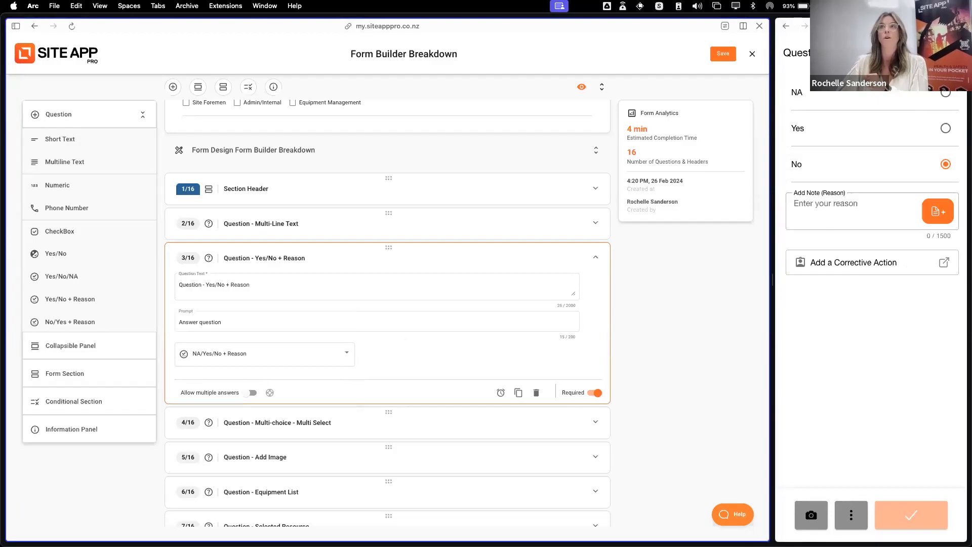
click(950, 53)
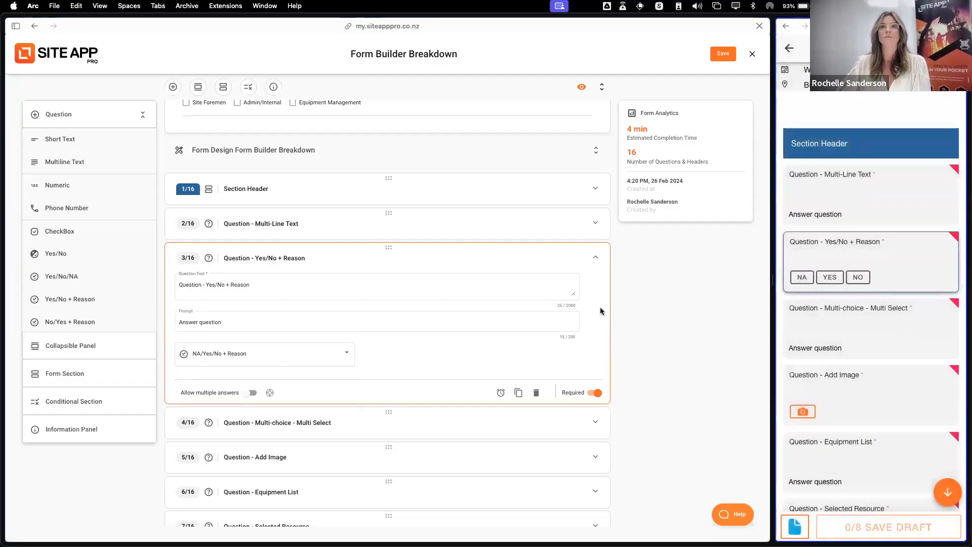
click(480, 260)
Review the Multi-Line Text question's settings in the builder and its answer field in the mobile form
click(312, 227)
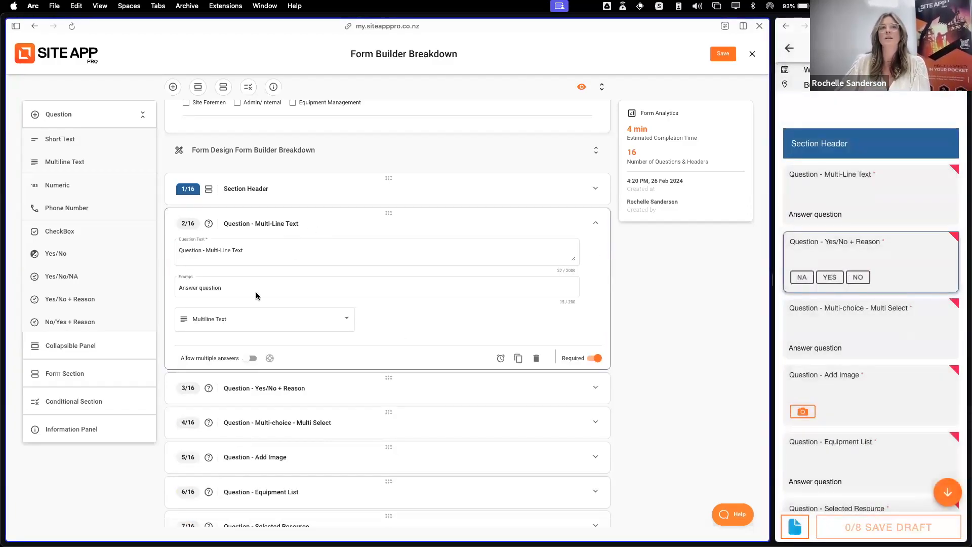
click(874, 194)
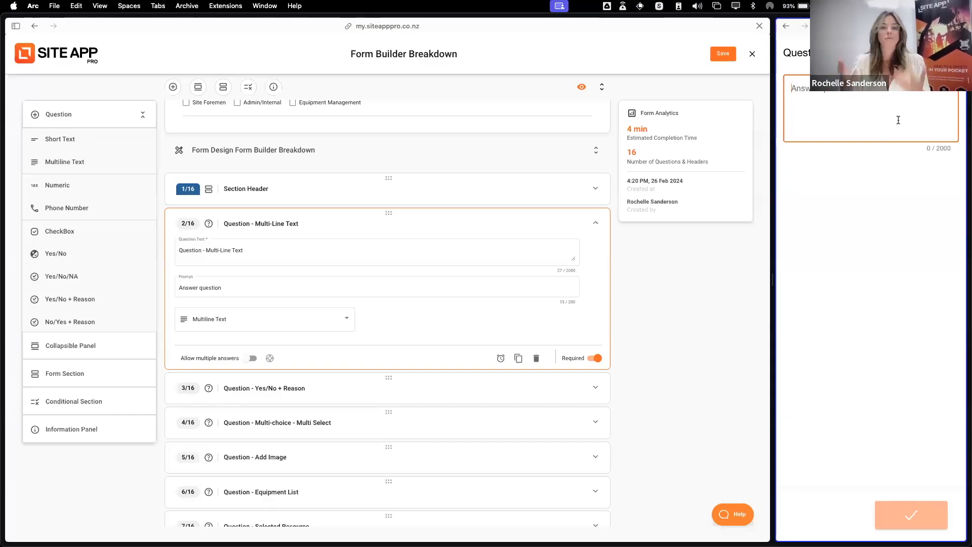
click(950, 53)
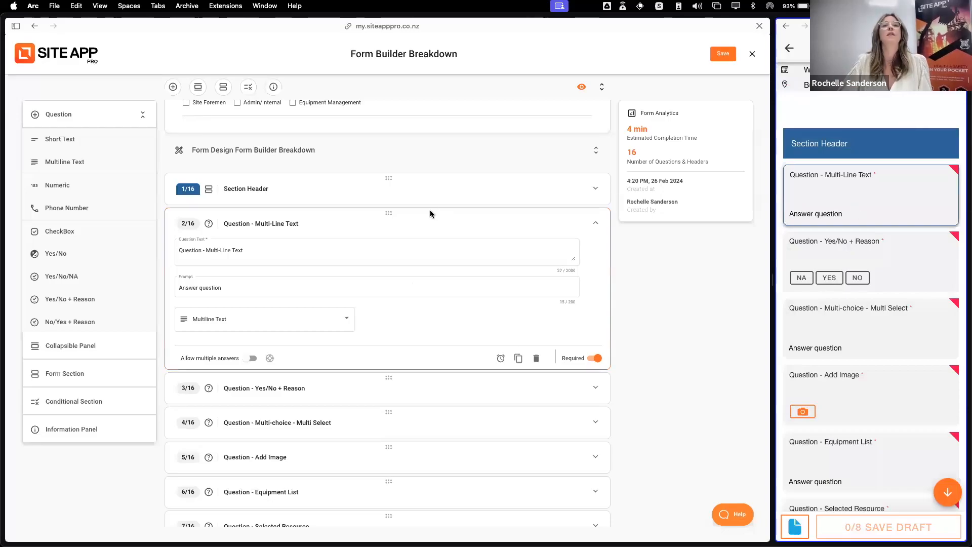
click(426, 215)
click(383, 218)
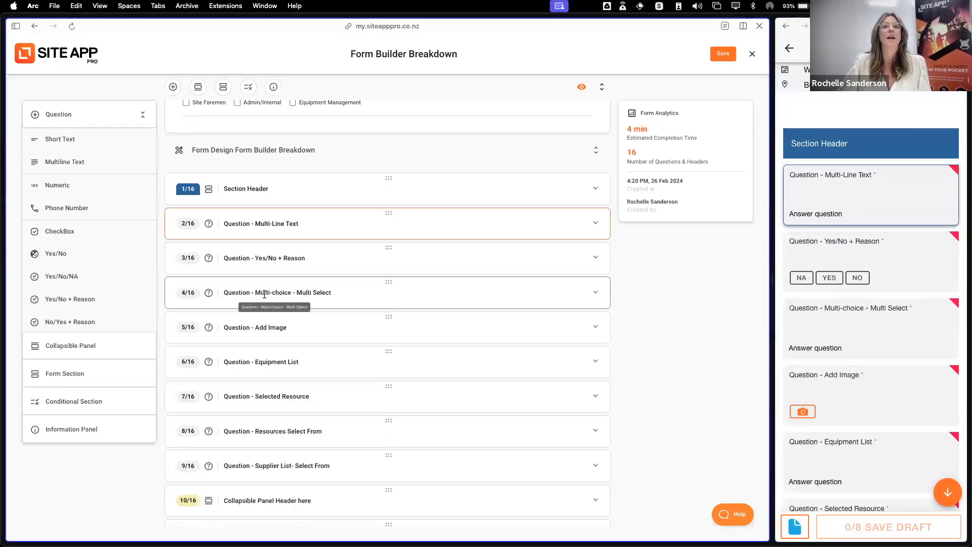
Review the Multi-choice - Multi Select question's options and its available answer types in the builder
scroll(355, 284, down, 1)
click(347, 269)
scroll(405, 330, down, 2)
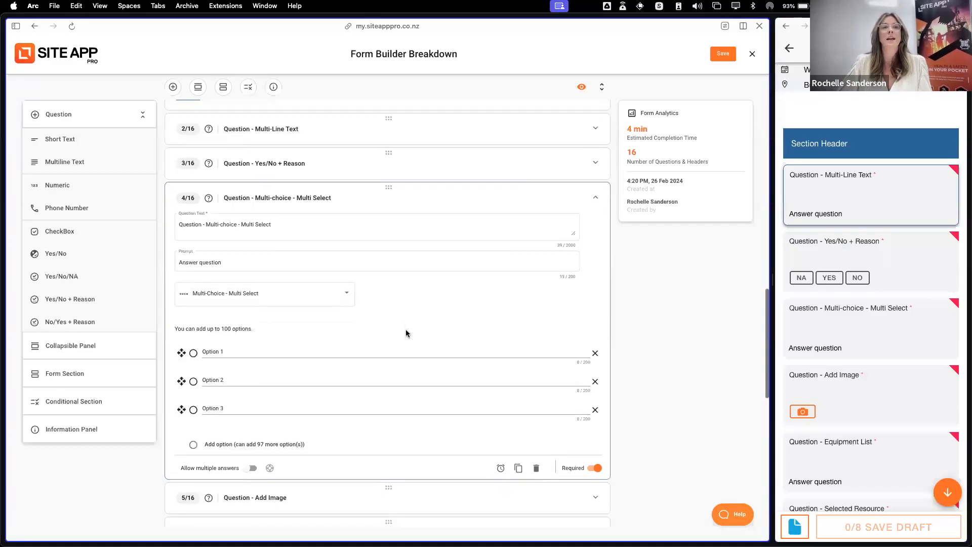
click(275, 301)
scroll(263, 260, up, 2)
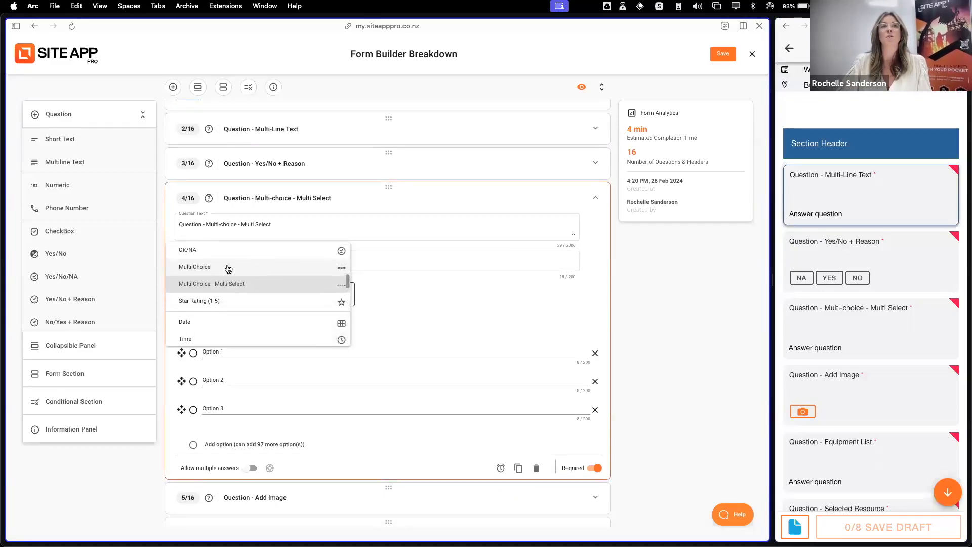
click(465, 295)
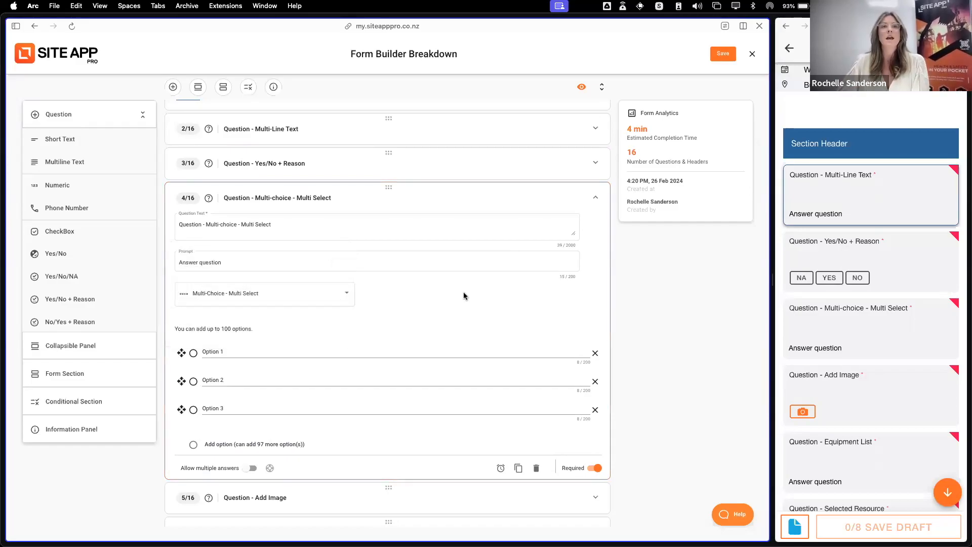
Answer the mobile form's Multi-choice - Multi Select question with Option 2 and Option 3, and collapse that question in the builder
click(863, 336)
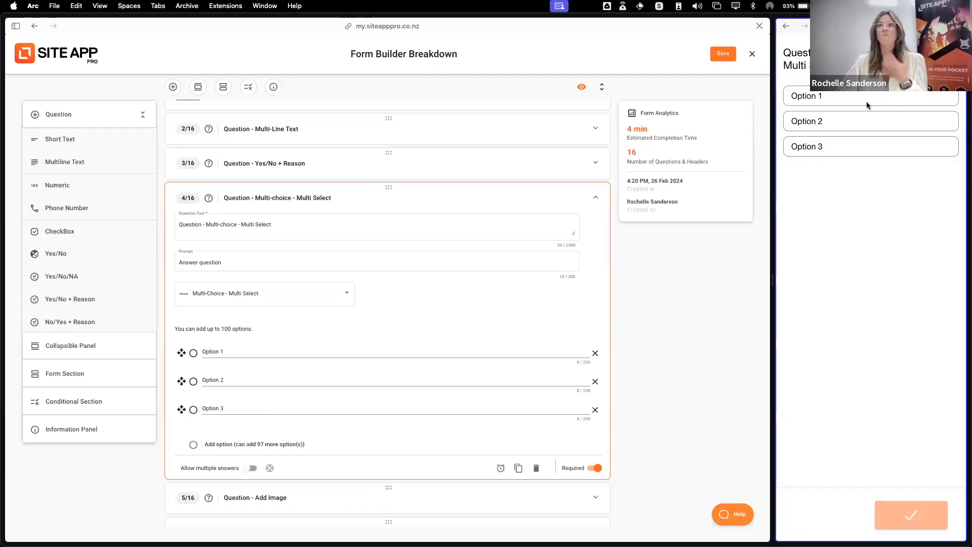
click(880, 122)
click(883, 145)
click(927, 514)
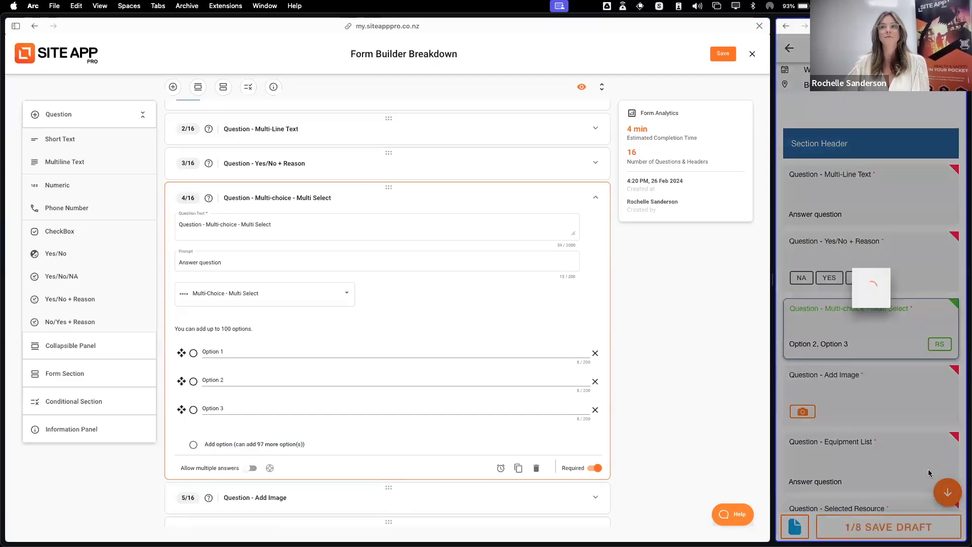
click(414, 196)
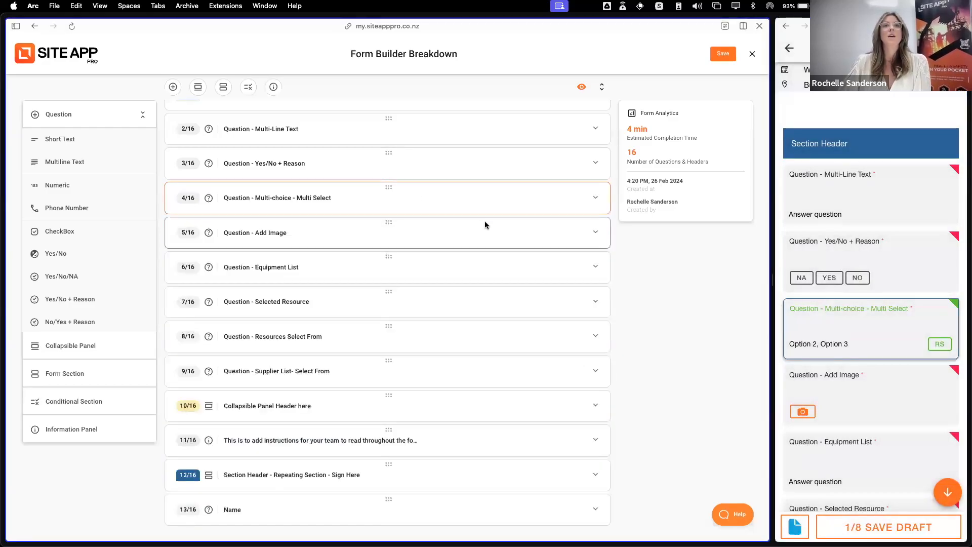
Review the Add Image question's settings in the builder and attach an image to it in the mobile form
click(348, 233)
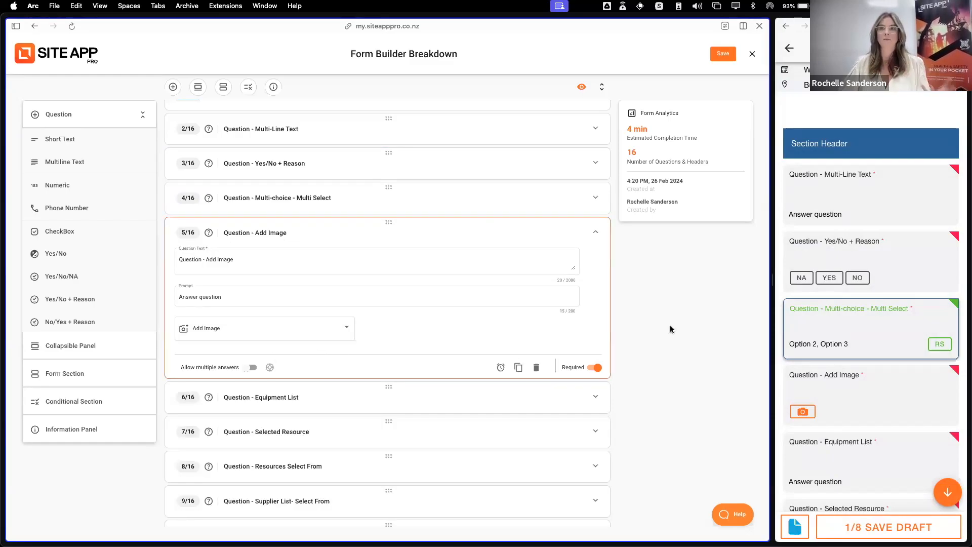
scroll(797, 343, down, 2)
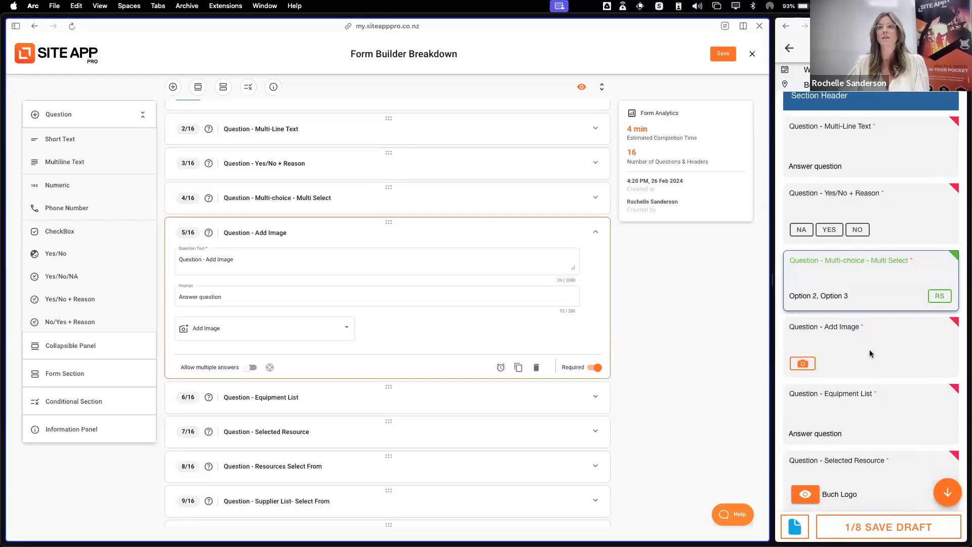
click(804, 365)
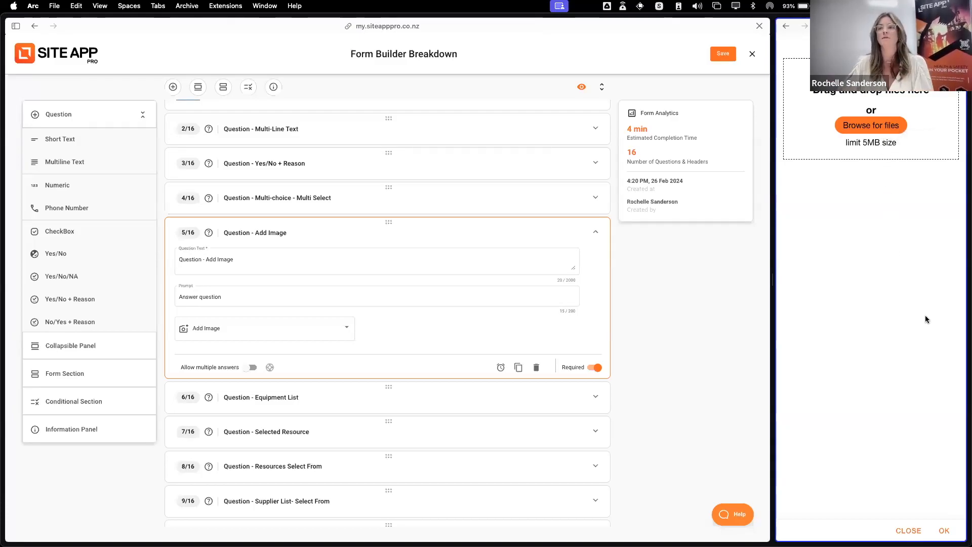
click(944, 530)
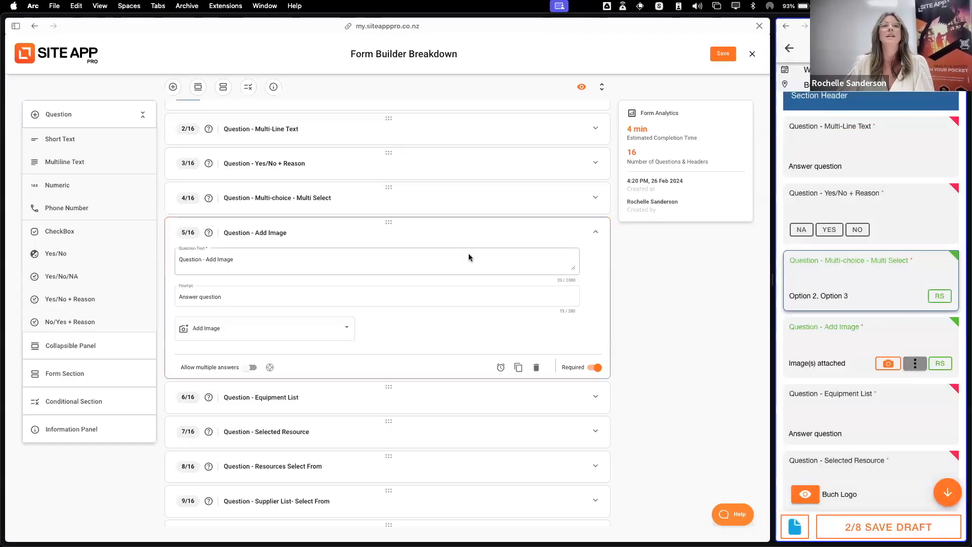
click(421, 240)
Review the Equipment List question's settings in the builder and answer it with Boat 1 in the mobile form
click(343, 269)
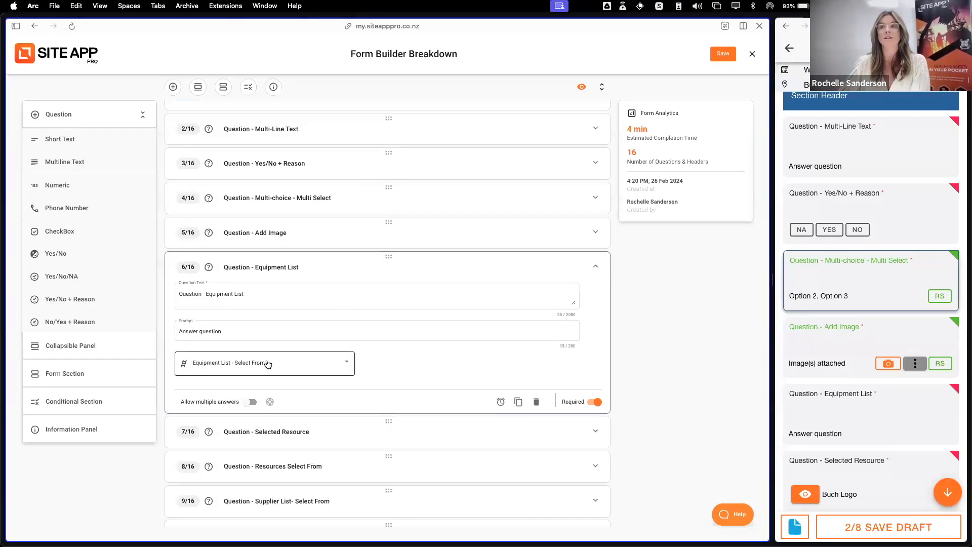
click(871, 423)
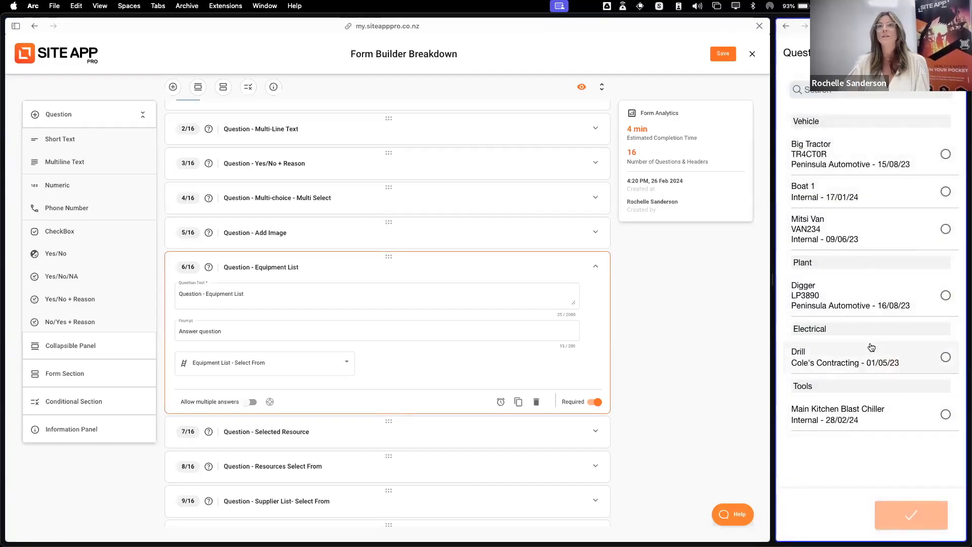
click(880, 198)
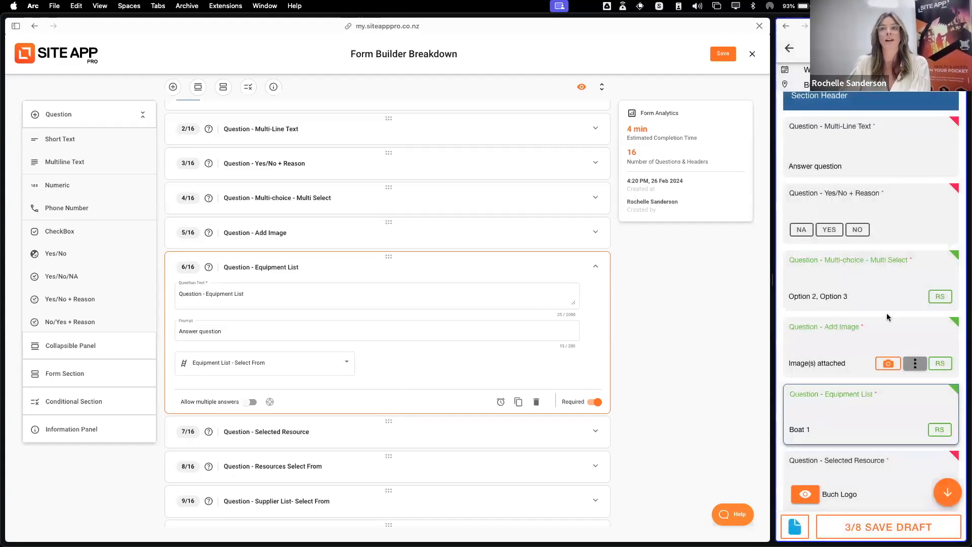
scroll(884, 315, down, 3)
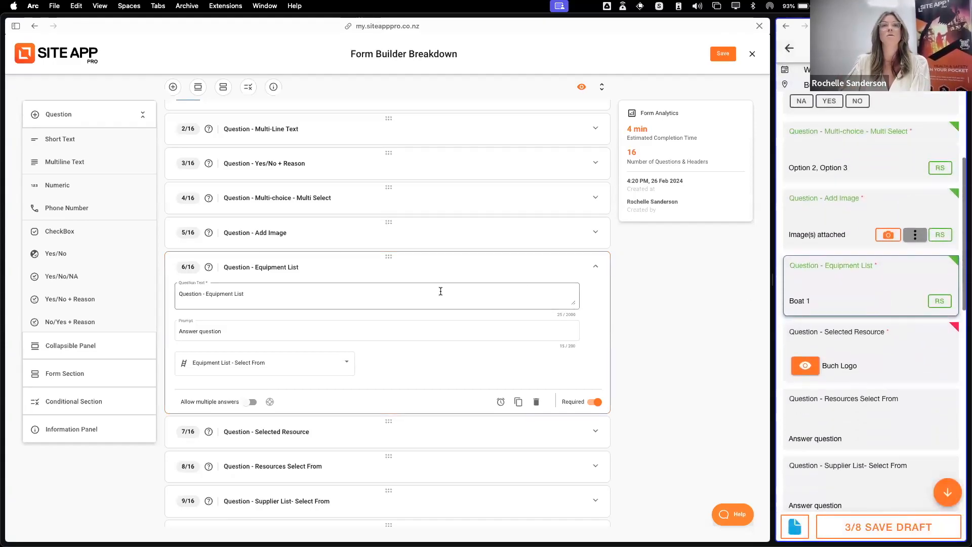
click(427, 268)
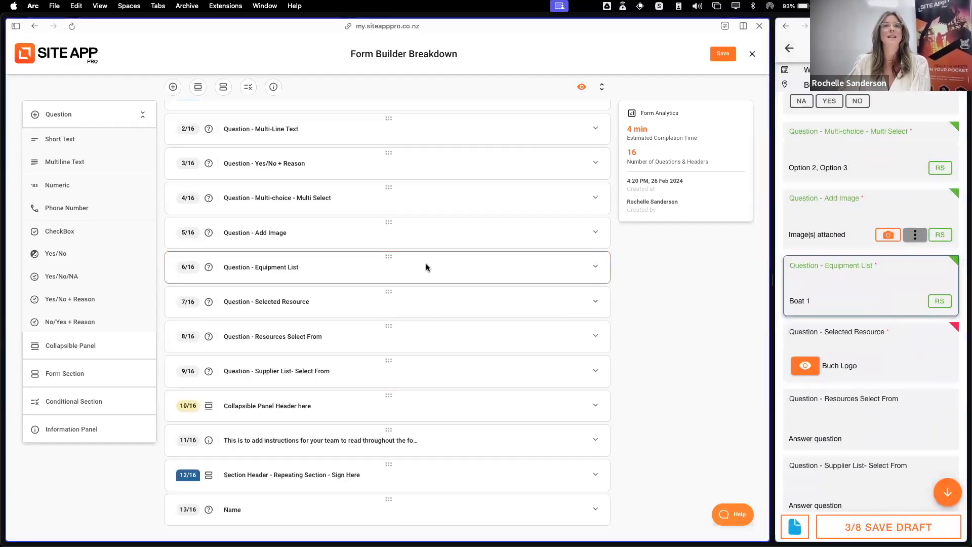
Review the Selected Resource question's answer type and assigned document in the builder
click(337, 312)
click(337, 310)
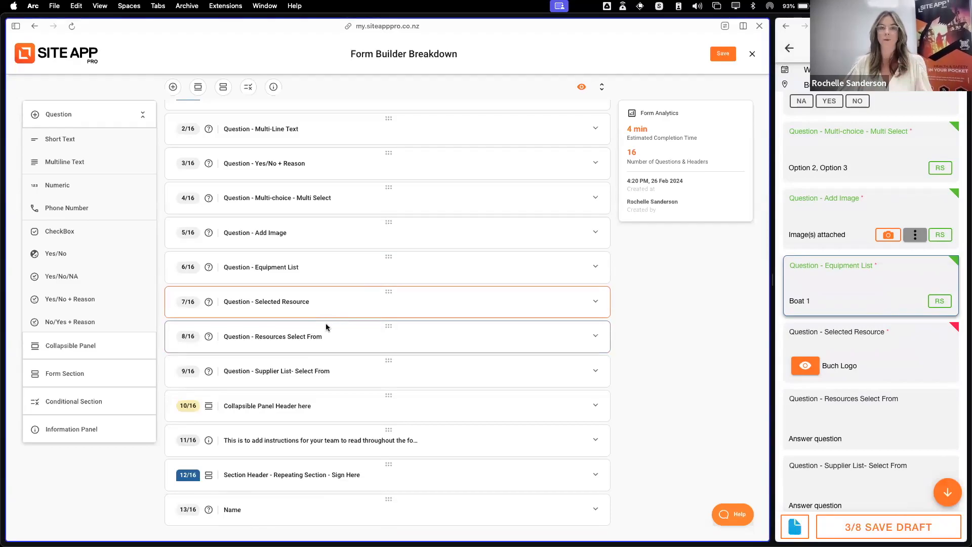
click(341, 307)
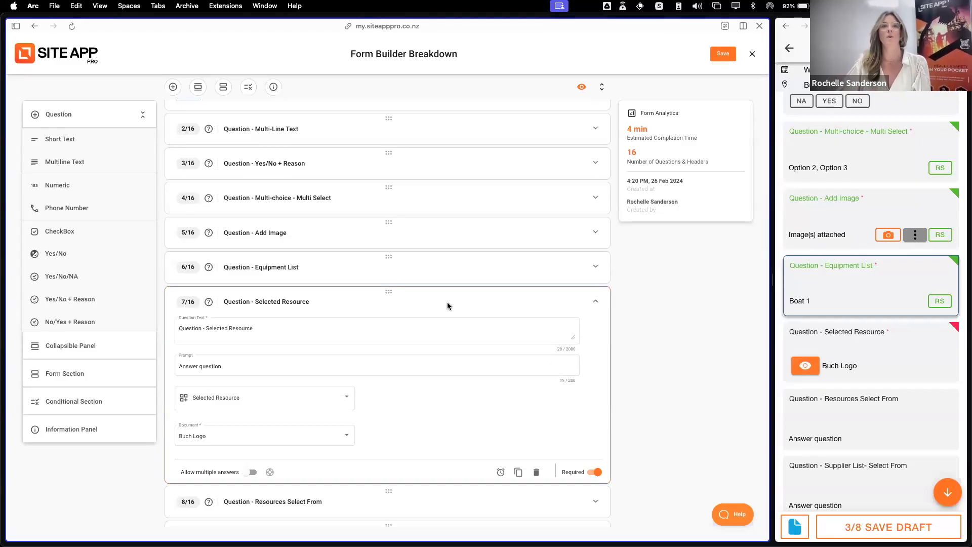
click(421, 307)
Expand the Resources Select From question in the builder and answer it in the mobile form with the SWMS Innstalling Sarnafil Membrane document under Other
click(329, 335)
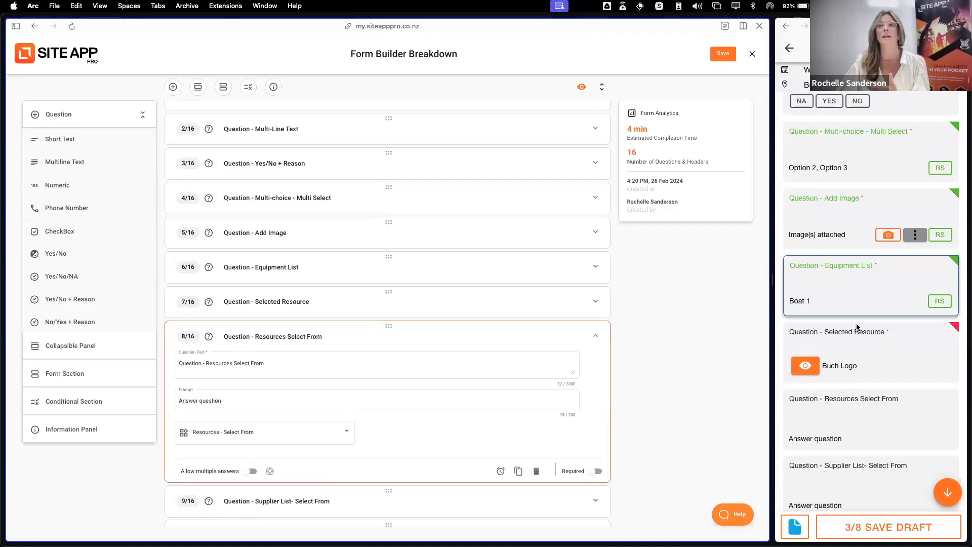
scroll(894, 404, down, 2)
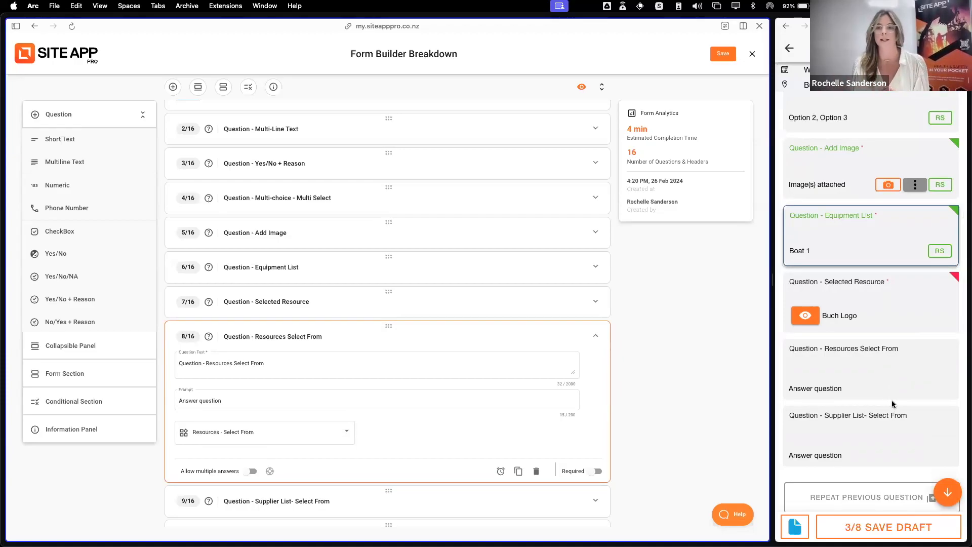
click(883, 383)
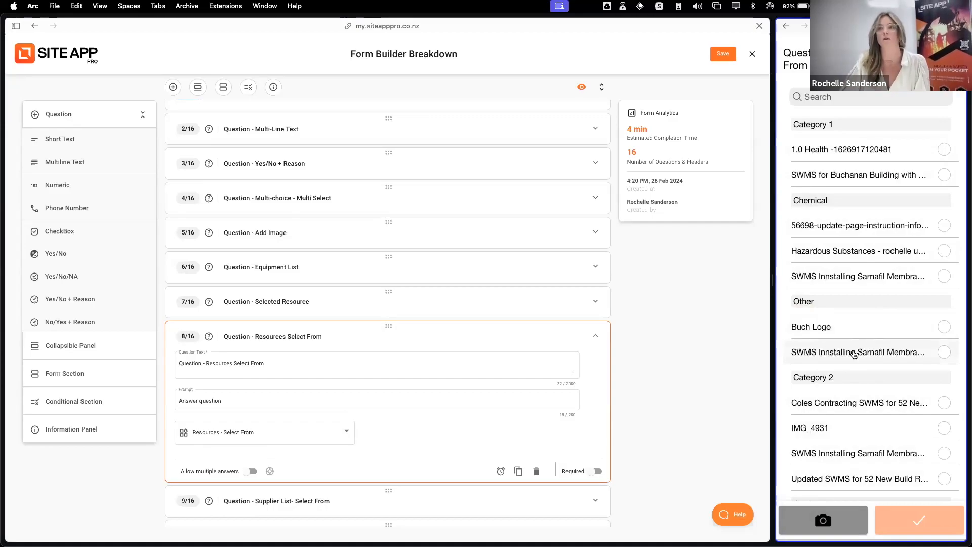
click(875, 356)
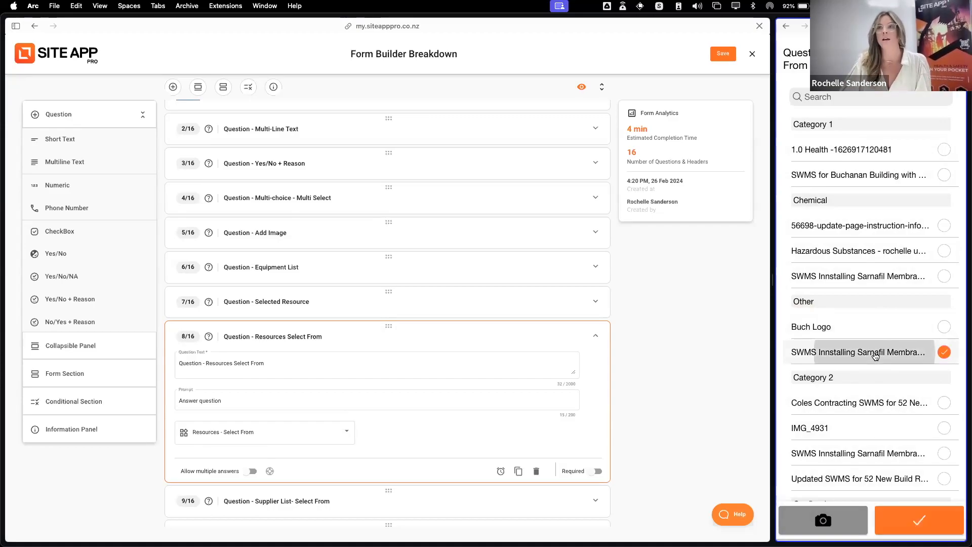
click(925, 522)
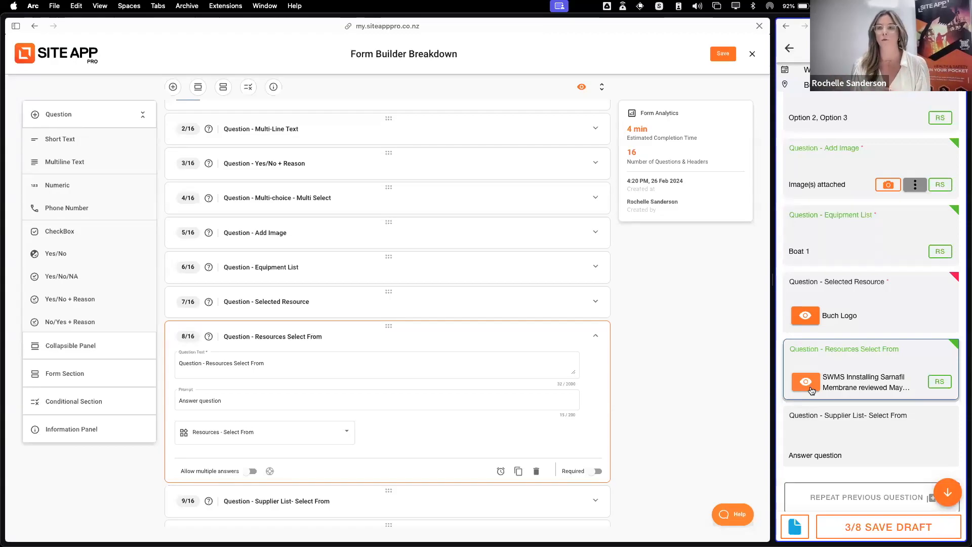
Review the Supplier List question's settings in the builder and answer it with Sandersons Electrical in the mobile form
scroll(839, 386, down, 3)
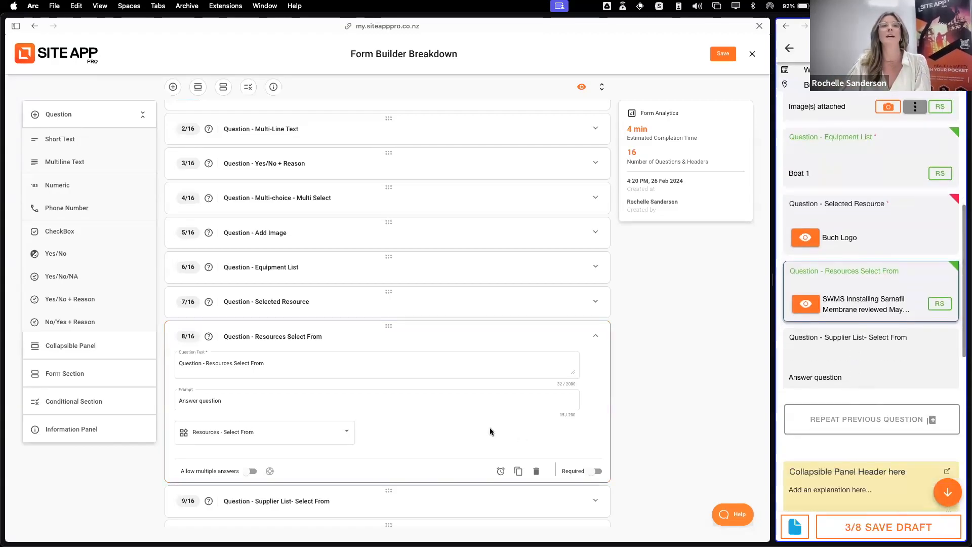
click(412, 342)
scroll(348, 361, down, 1)
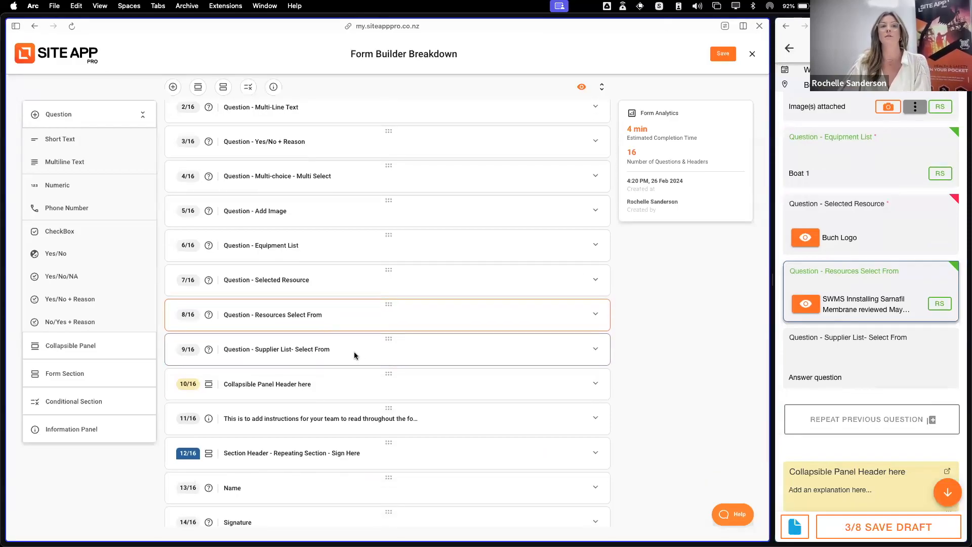
click(354, 355)
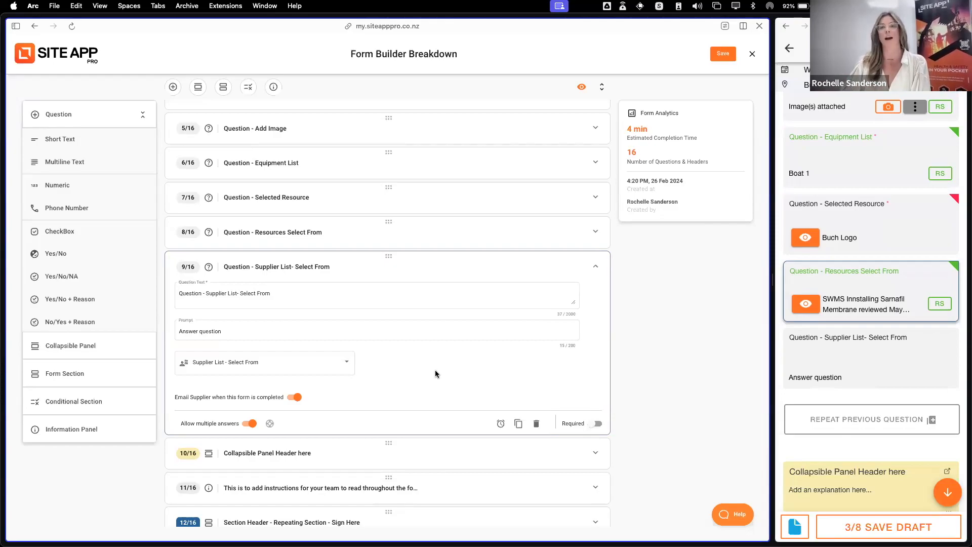
click(880, 351)
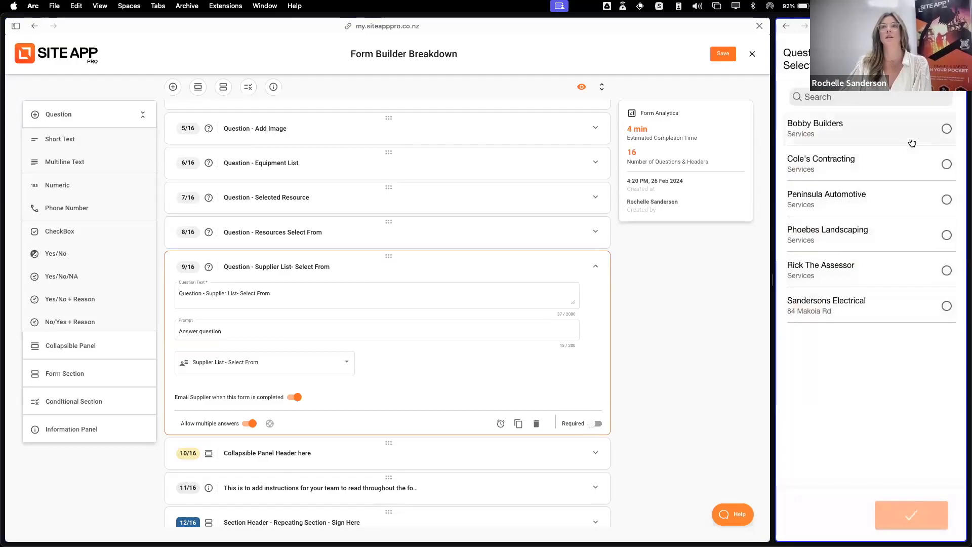
click(888, 311)
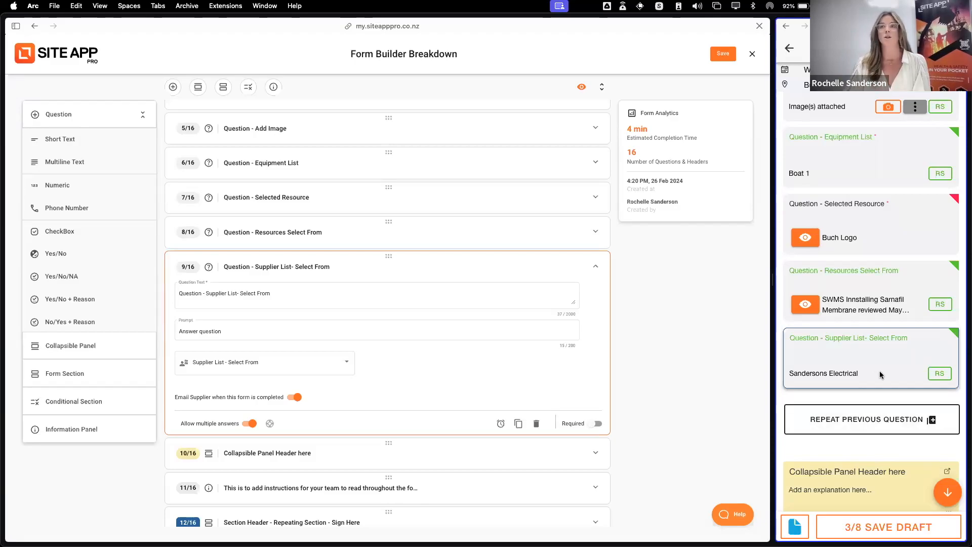
Repeat the Supplier List question in the mobile form with Bobby Builders as the second answer, and collapse the question in the builder
click(886, 420)
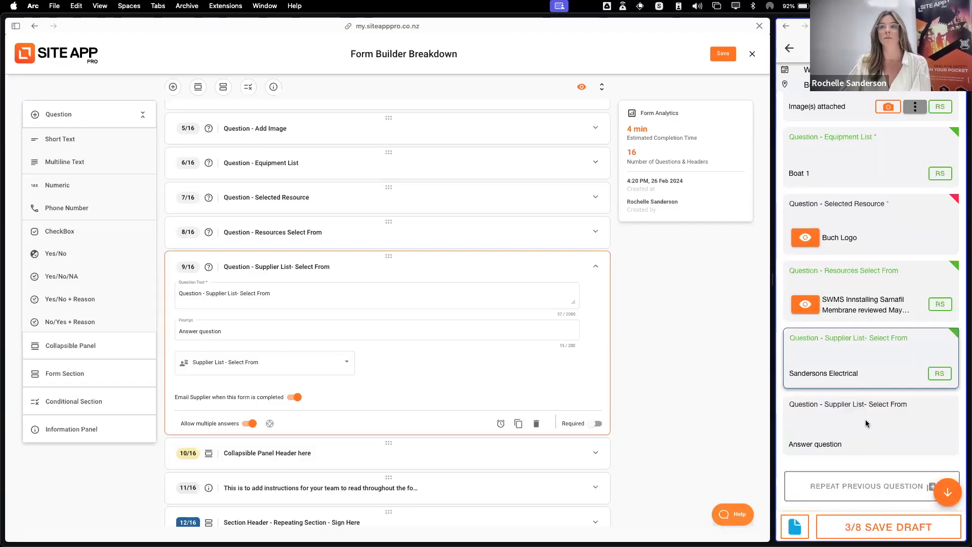
click(865, 443)
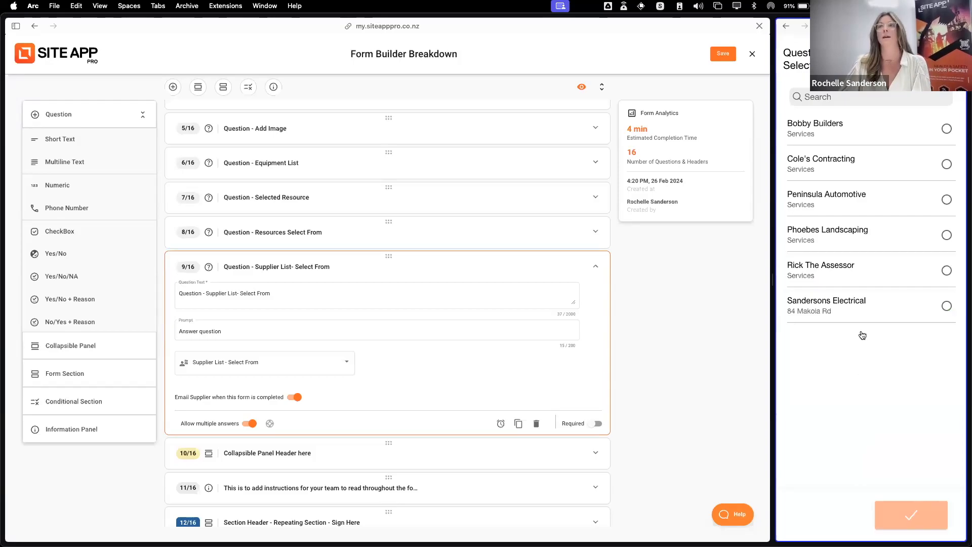
click(832, 135)
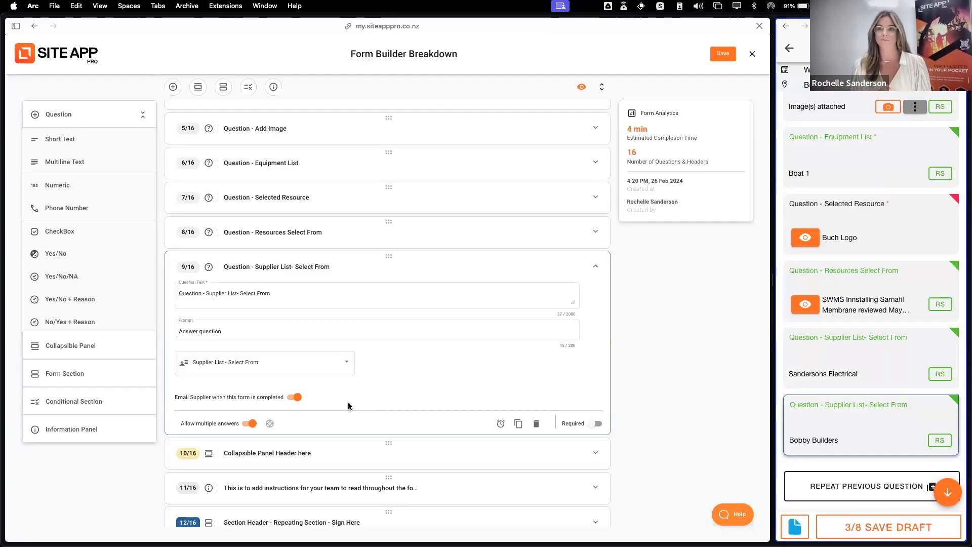
scroll(828, 406, down, 5)
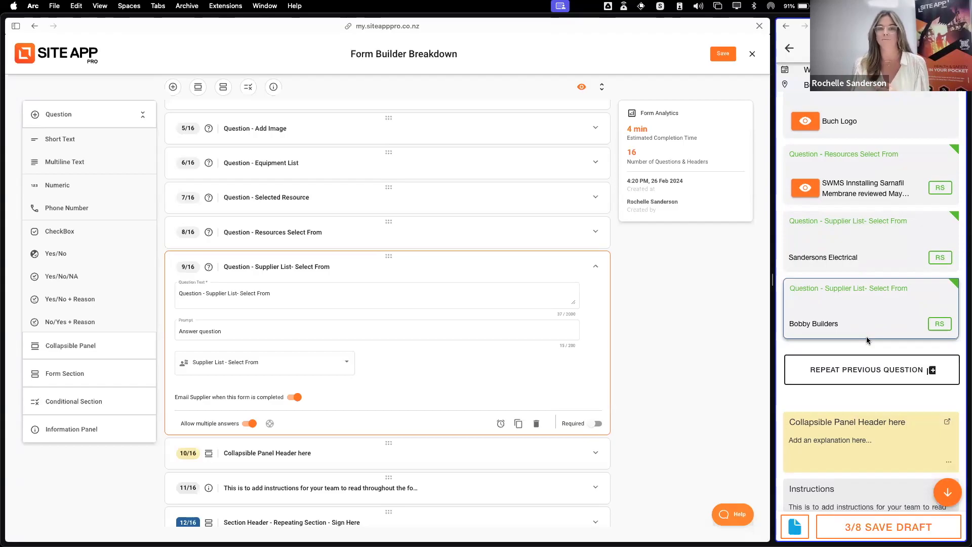
click(408, 267)
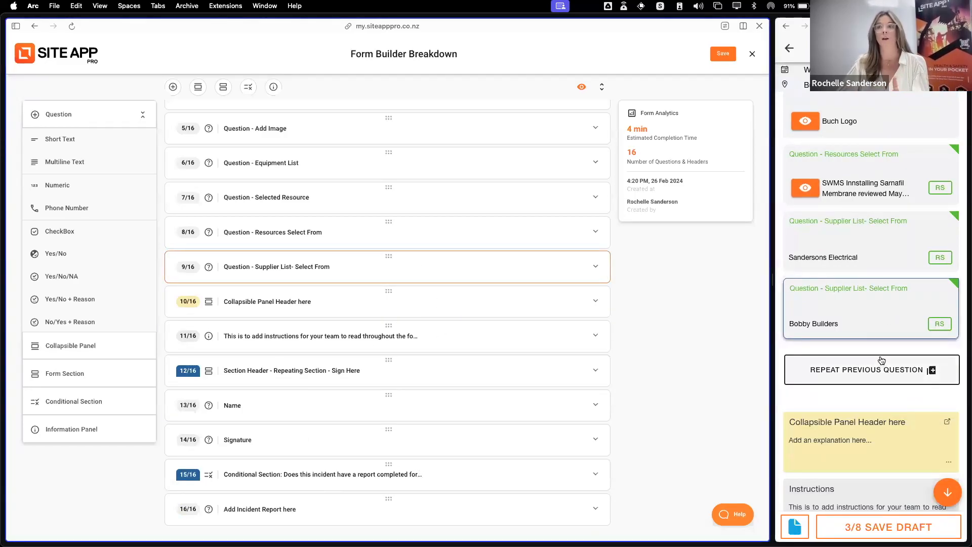
Expand the Collapsible Panel Header in the builder and view the panel's full content in the mobile form
scroll(450, 334, down, 2)
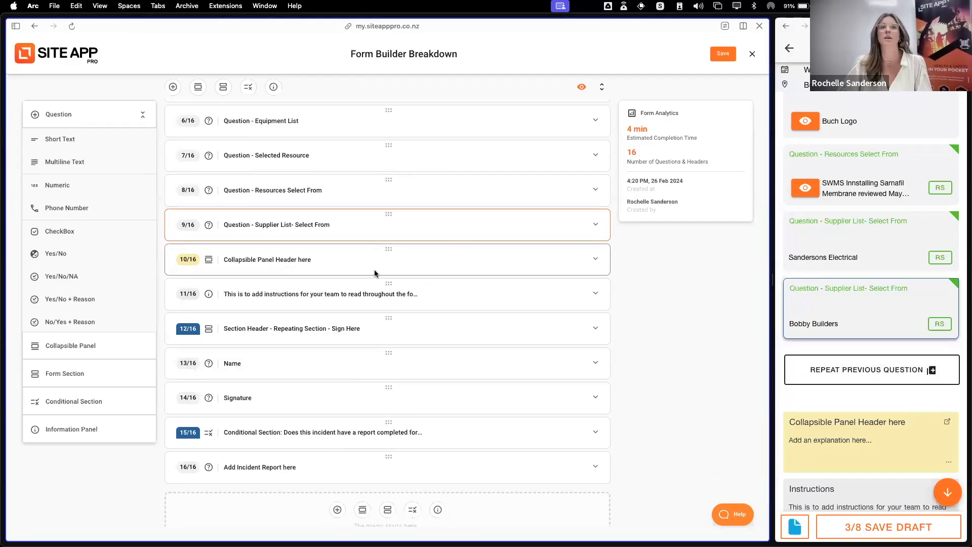
click(87, 118)
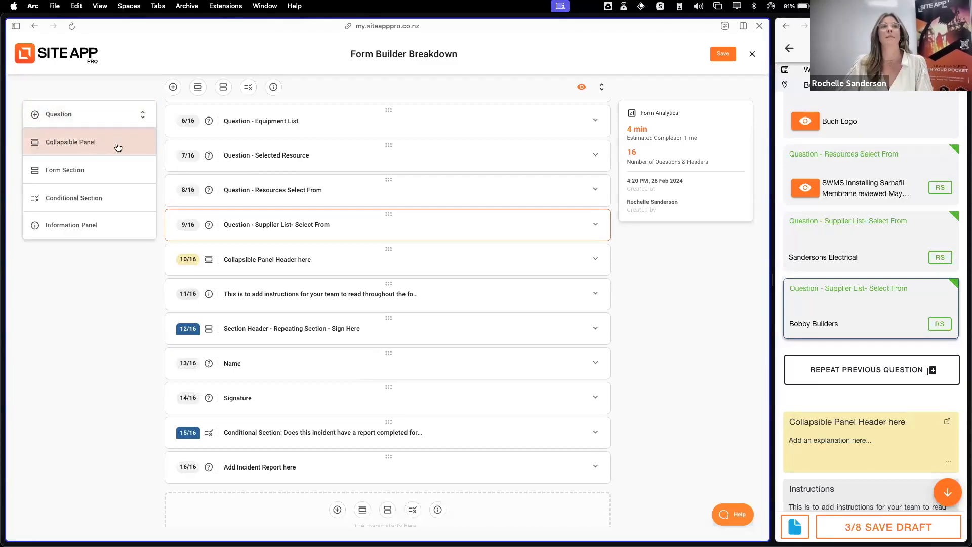
click(330, 263)
scroll(894, 456, down, 2)
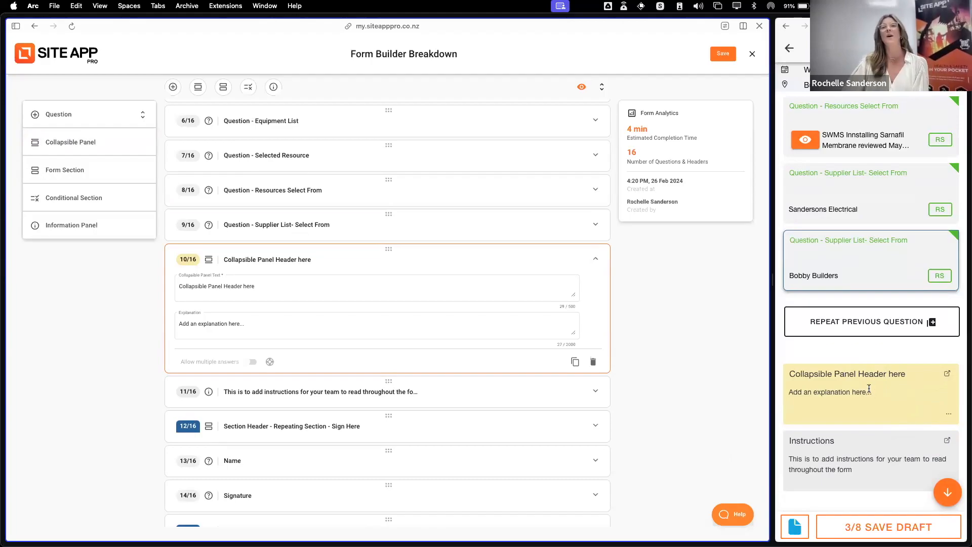
scroll(886, 339, down, 3)
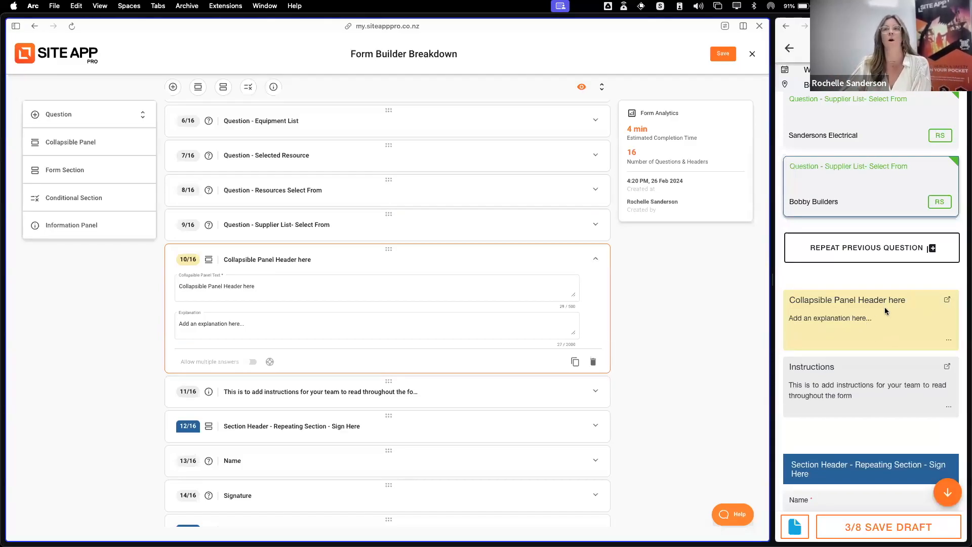
click(858, 331)
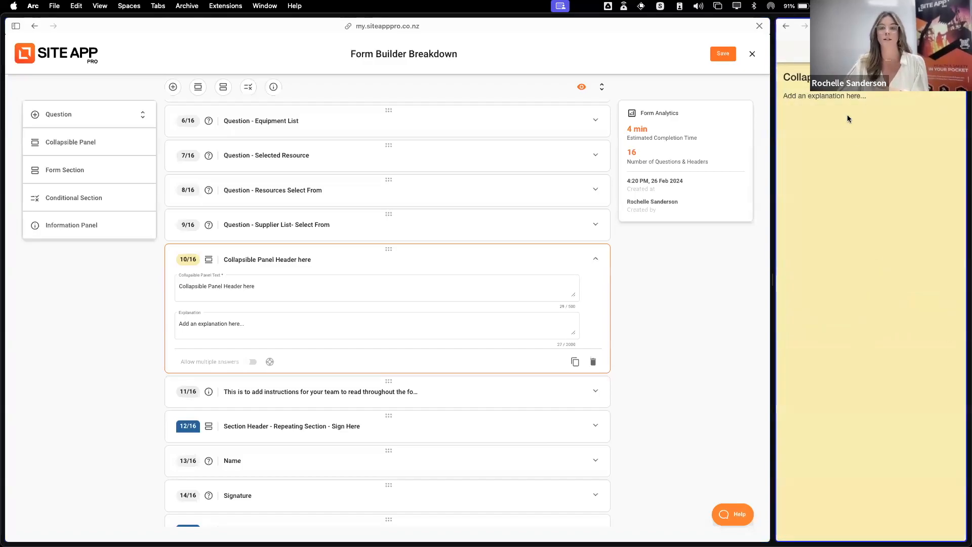
click(950, 49)
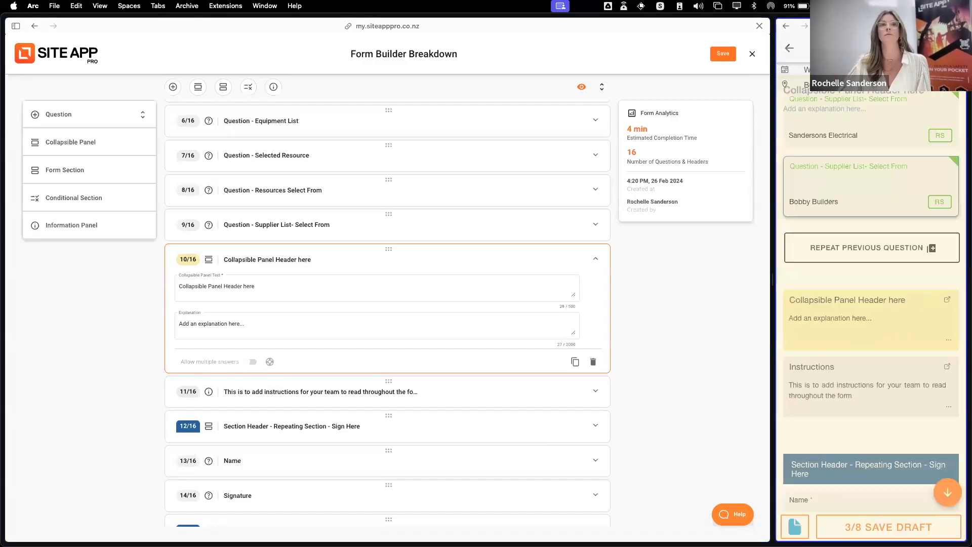
Examine the collapsible panel's header and explanation fields, and the instruction text of the information panel below it
click(180, 287)
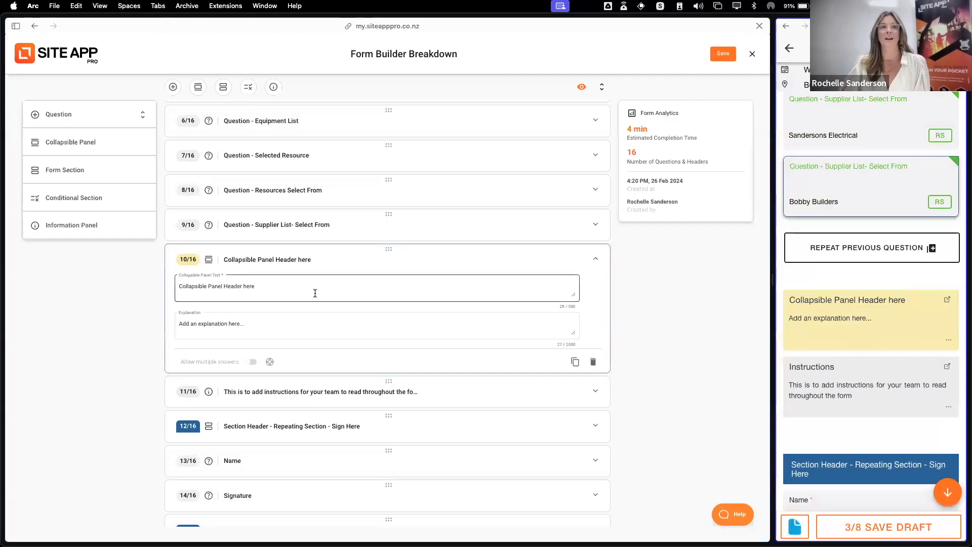
click(259, 327)
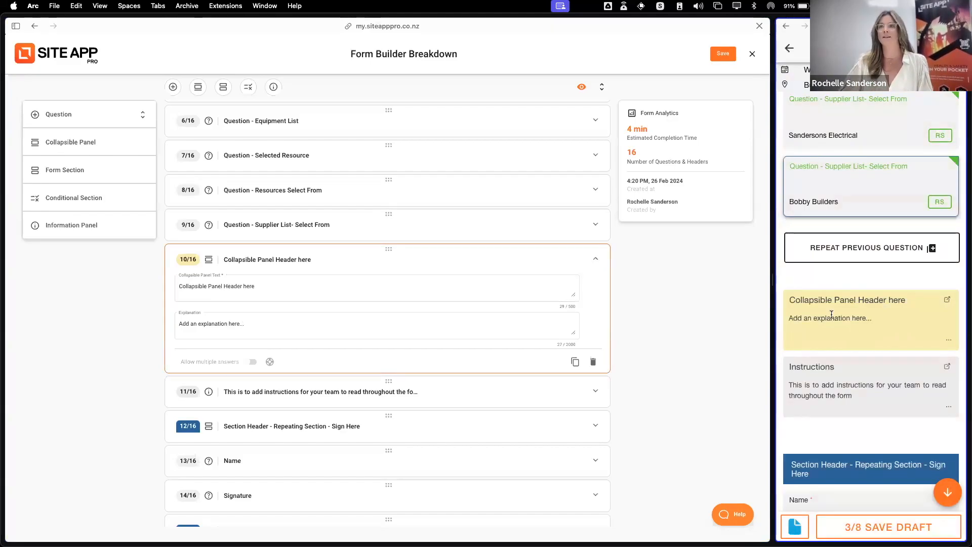
click(421, 255)
click(421, 257)
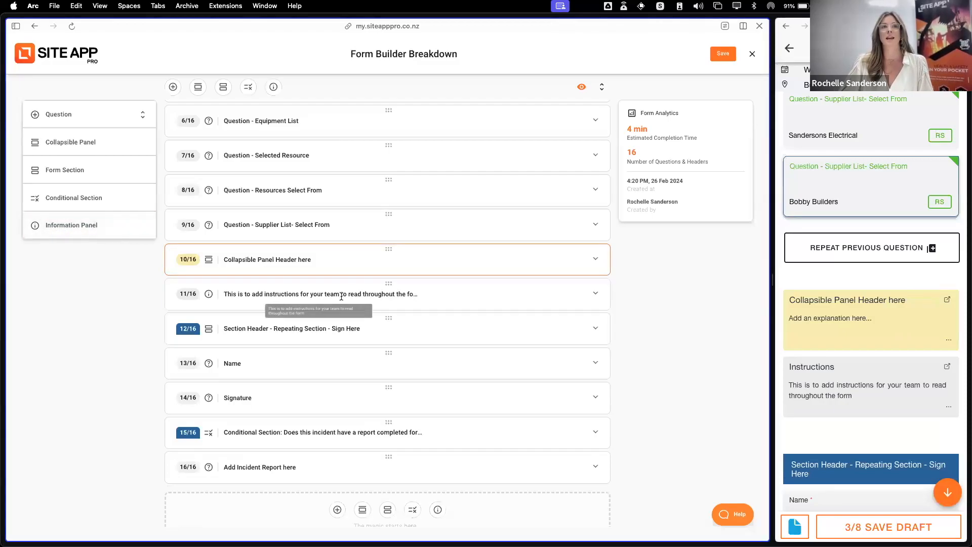
click(244, 304)
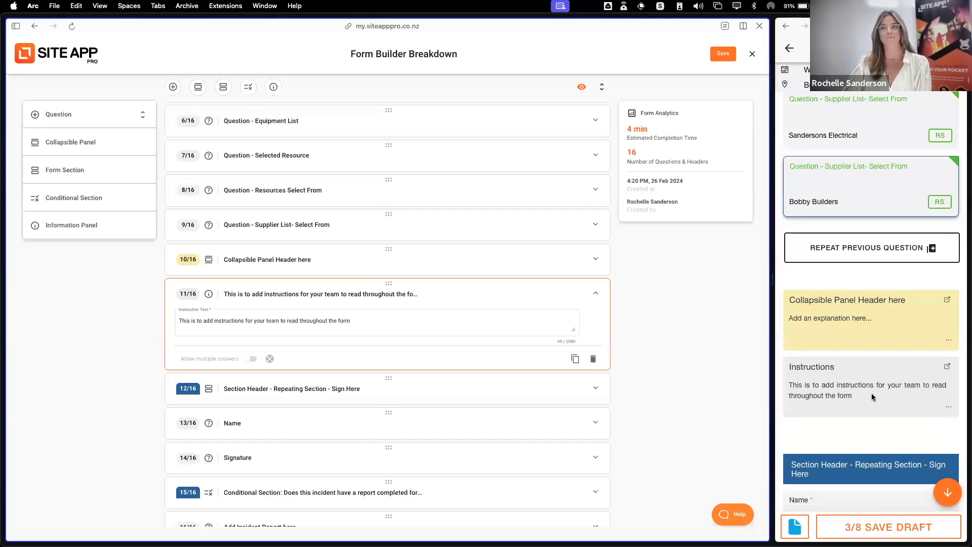
click(449, 296)
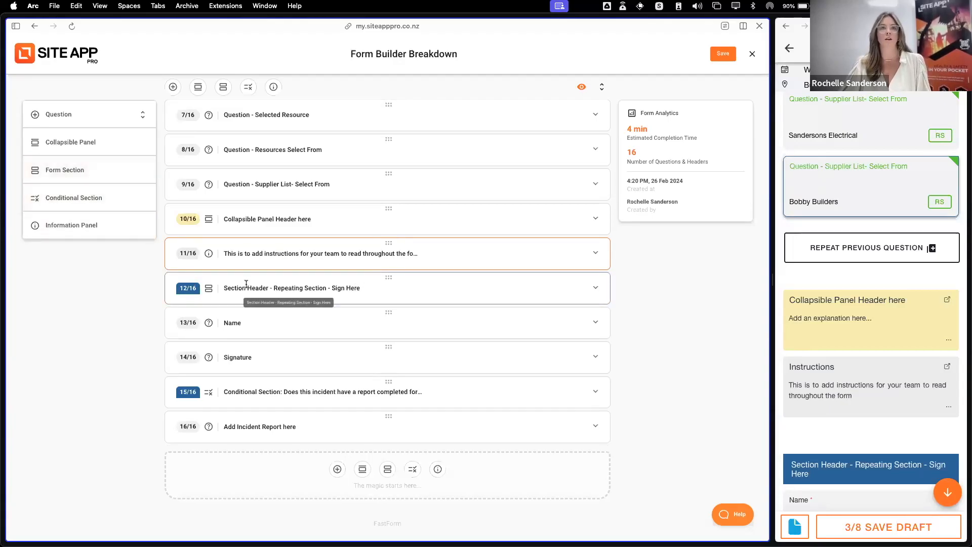
Review the Repeating Section - Sign Here header's text and multiple-answers setting in the builder, and its Name and Signature questions in the mobile form
scroll(256, 283, up, 12)
scroll(322, 322, down, 5)
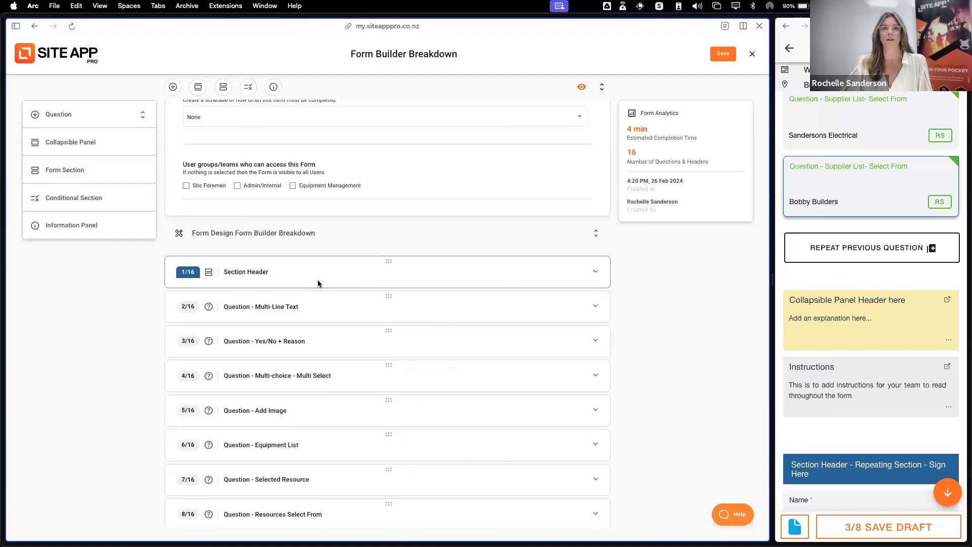
scroll(318, 278, down, 5)
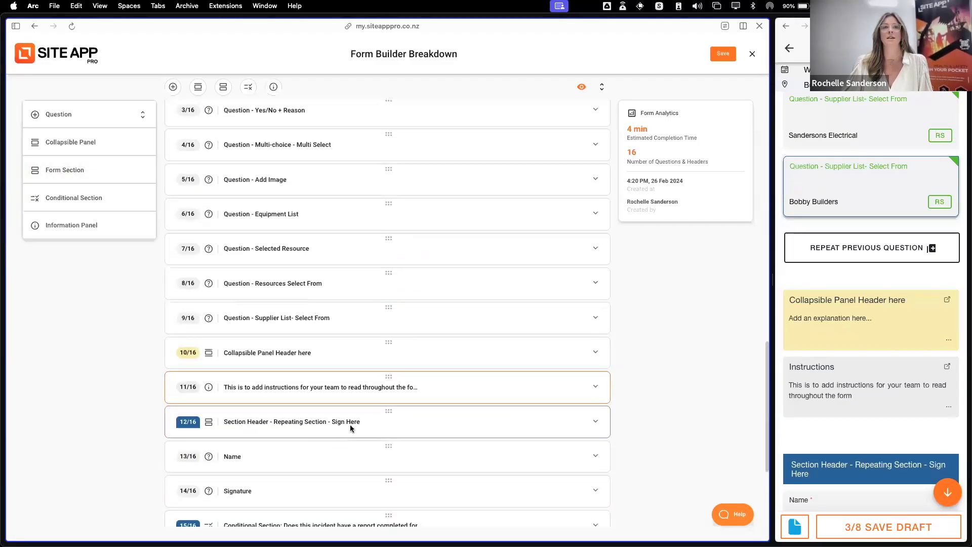
click(365, 423)
scroll(365, 423, down, 2)
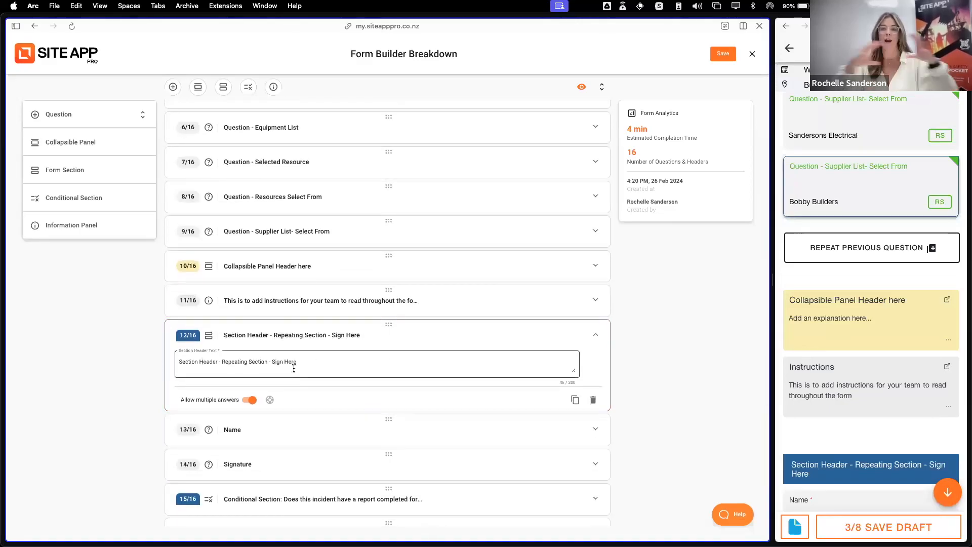
scroll(892, 428, down, 2)
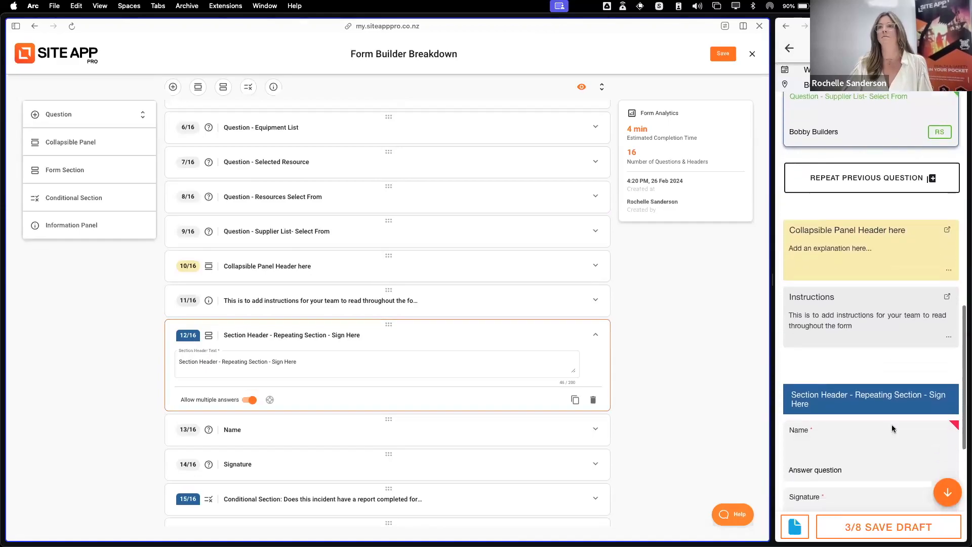
scroll(893, 429, down, 1)
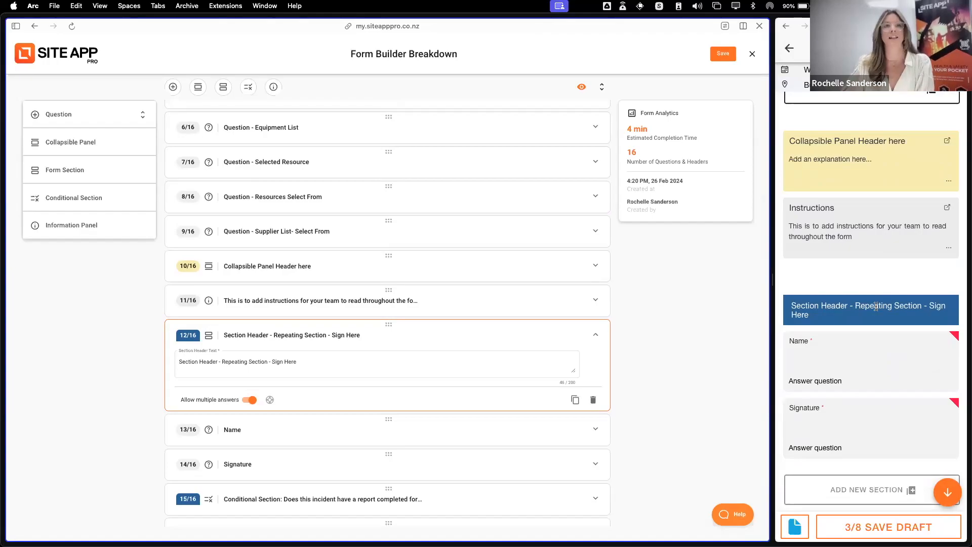
scroll(355, 358, down, 1)
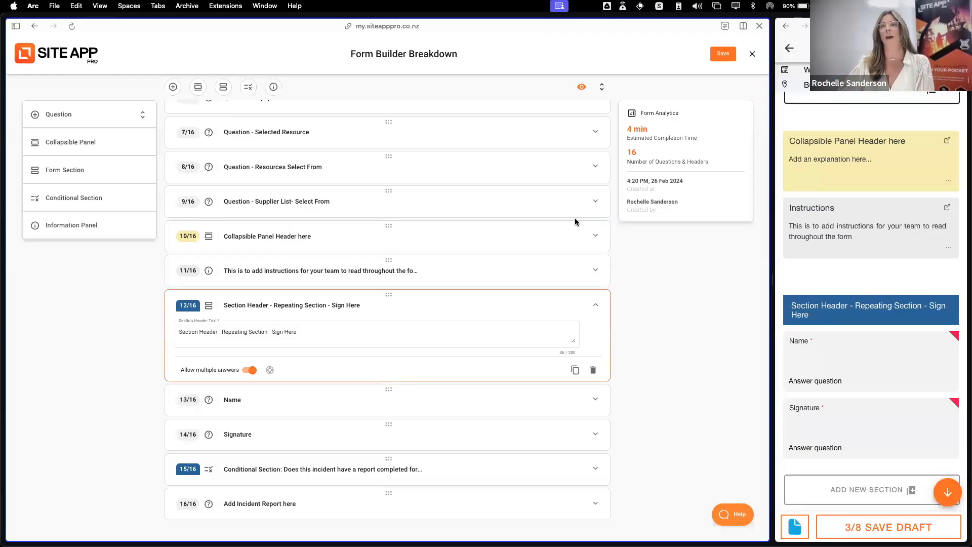
scroll(861, 243, up, 3)
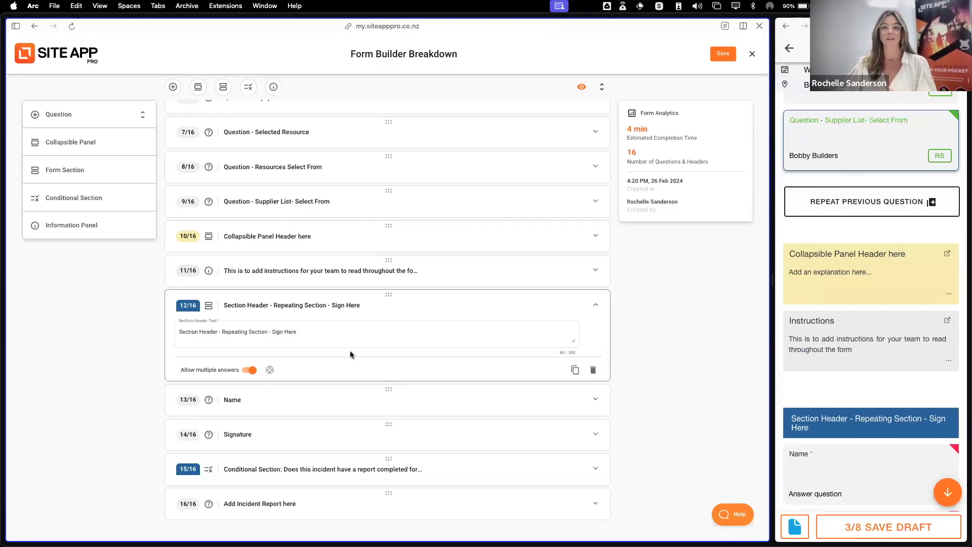
scroll(847, 363, down, 4)
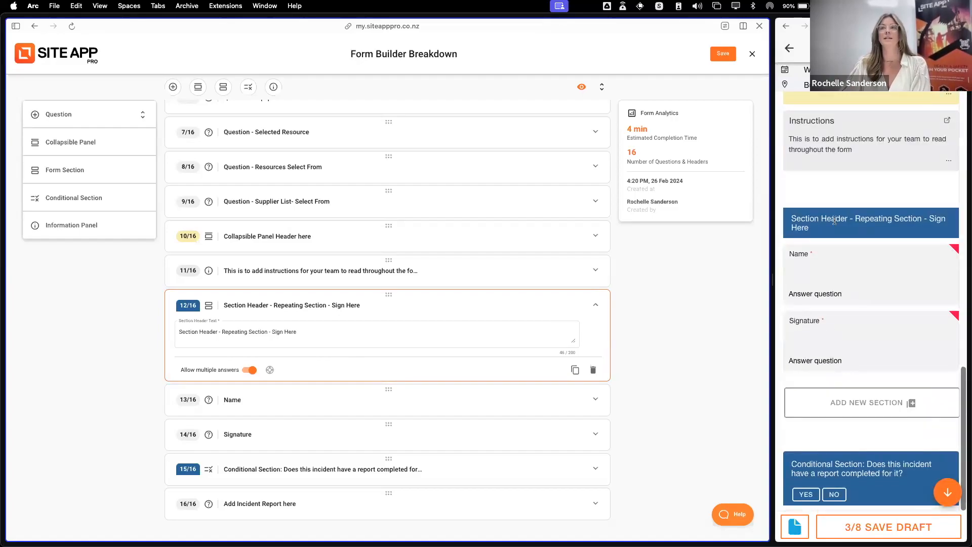
scroll(366, 356, down, 4)
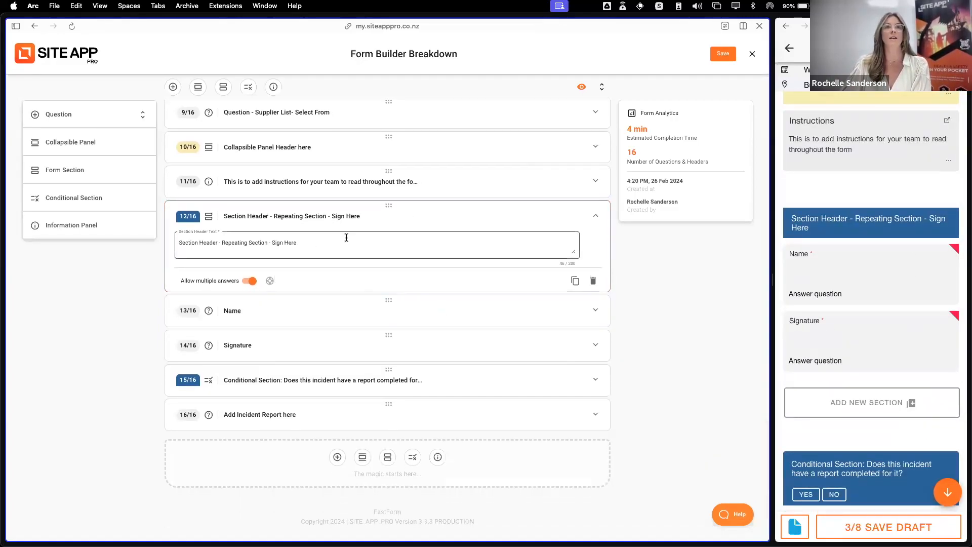
click(396, 215)
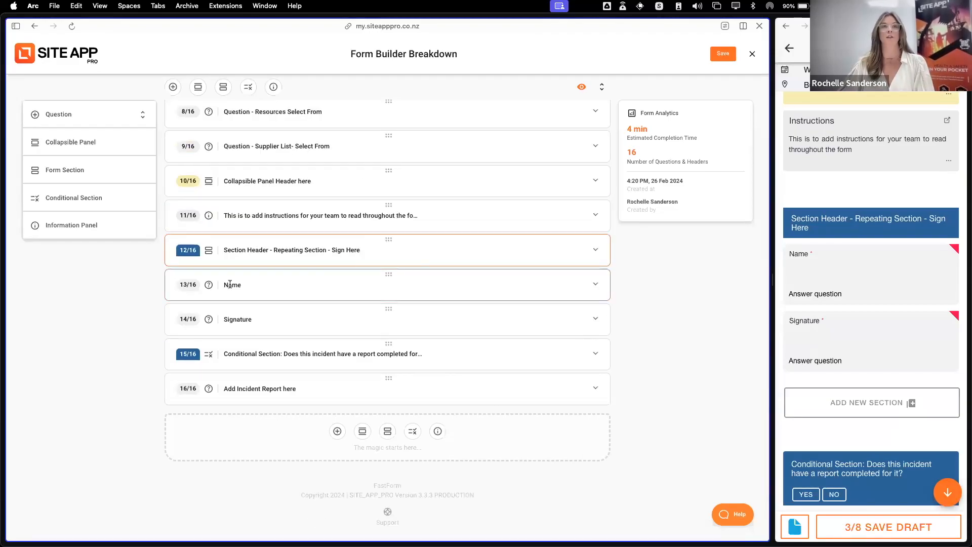
Review the Name question's Multi-select from Staff answer type in the builder and answer it with the Site Foremen staff member in the mobile form
click(315, 286)
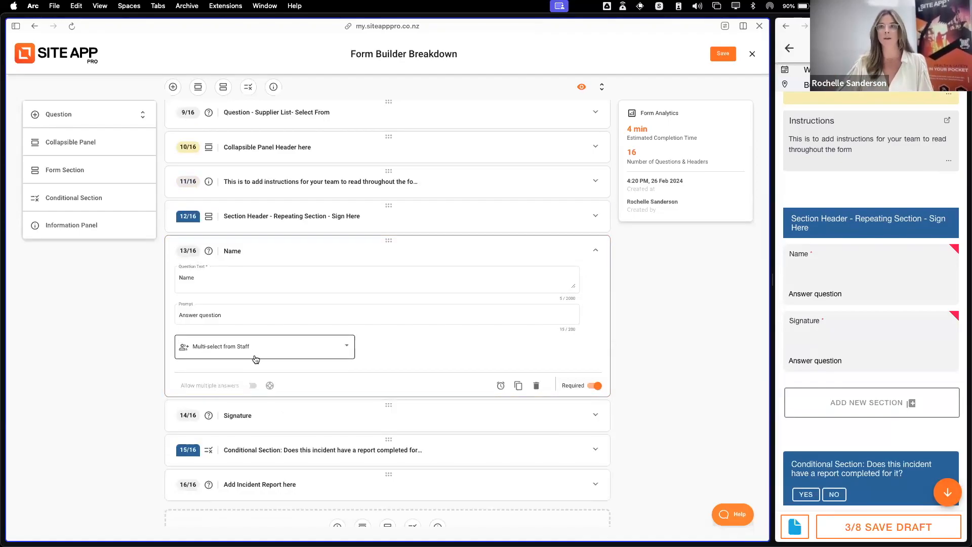
click(877, 274)
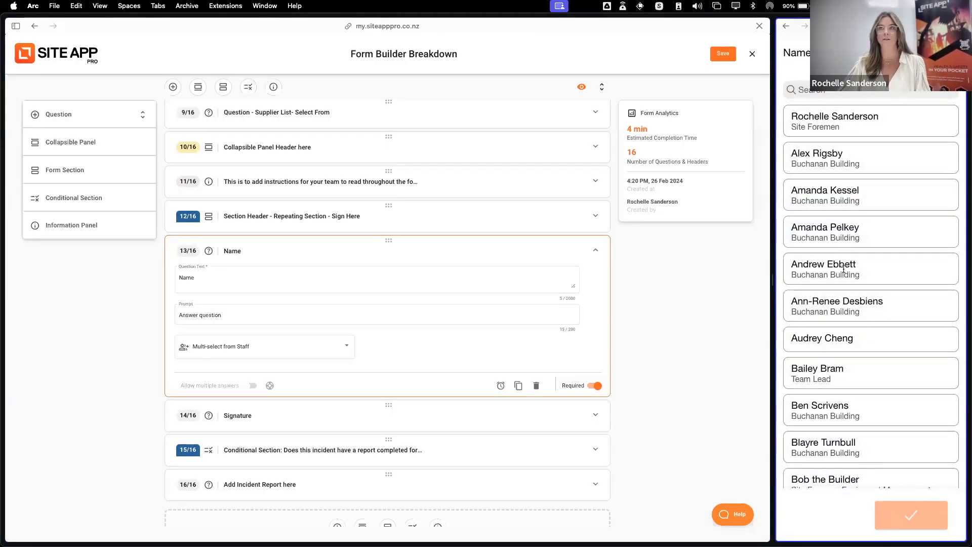
click(865, 121)
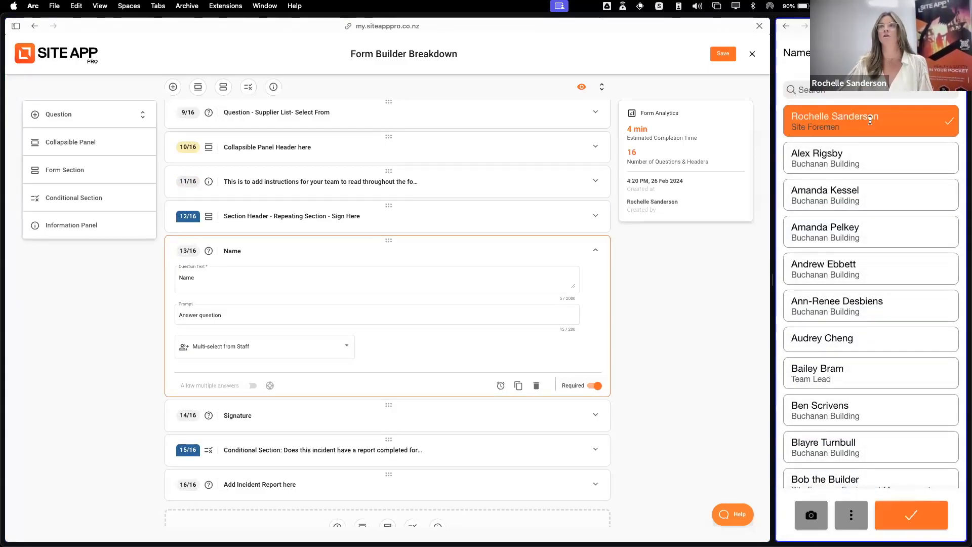
click(912, 518)
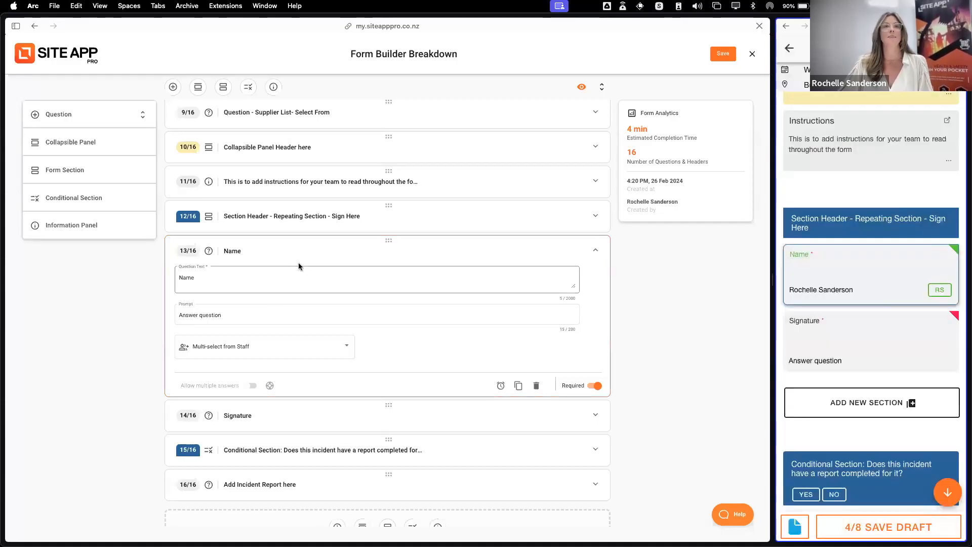
Review the Signature question's Signature Capture answer type in the builder and answer it with a hand-drawn signature in the mobile form
click(336, 256)
click(309, 321)
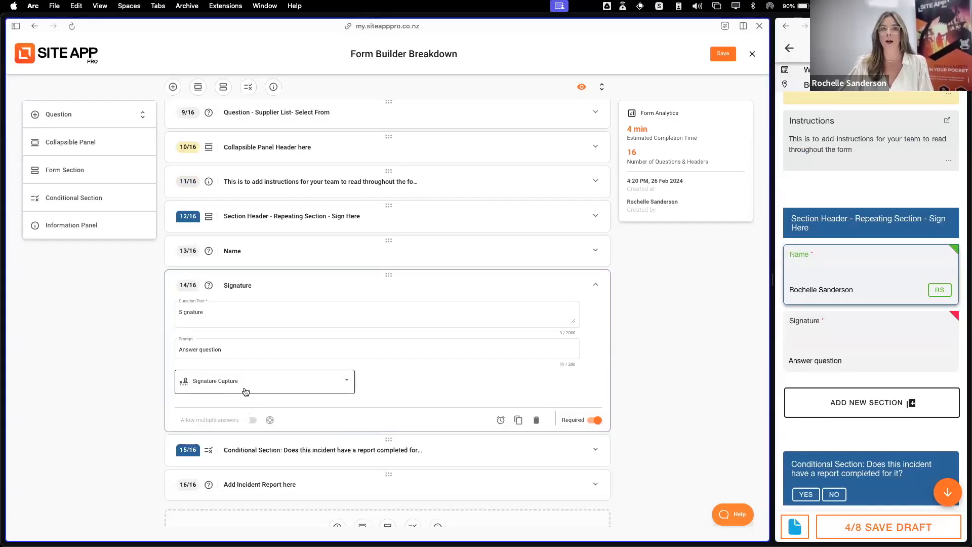
click(867, 334)
mouse_move(828, 223)
mouse_down()
mouse_move(835, 283)
mouse_move(886, 229)
mouse_move(856, 264)
mouse_up()
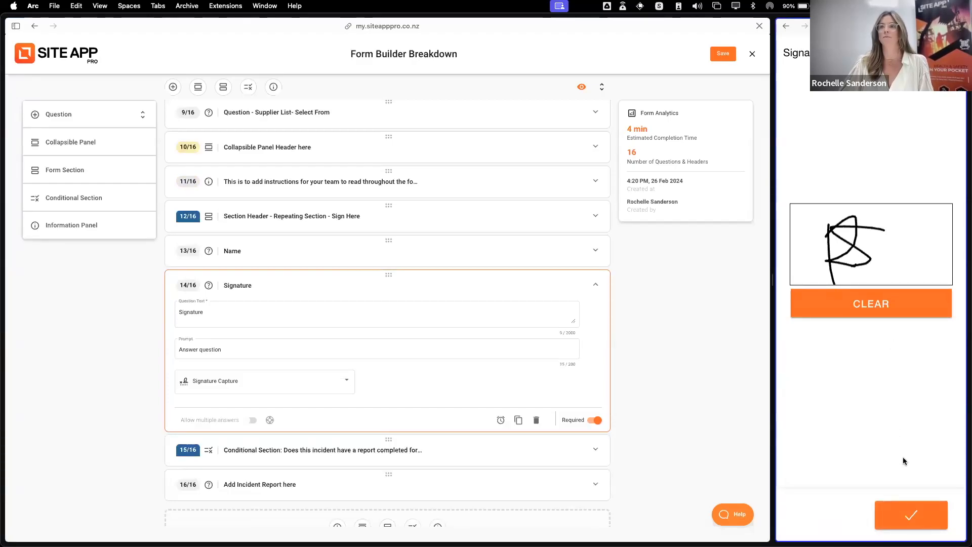
click(912, 514)
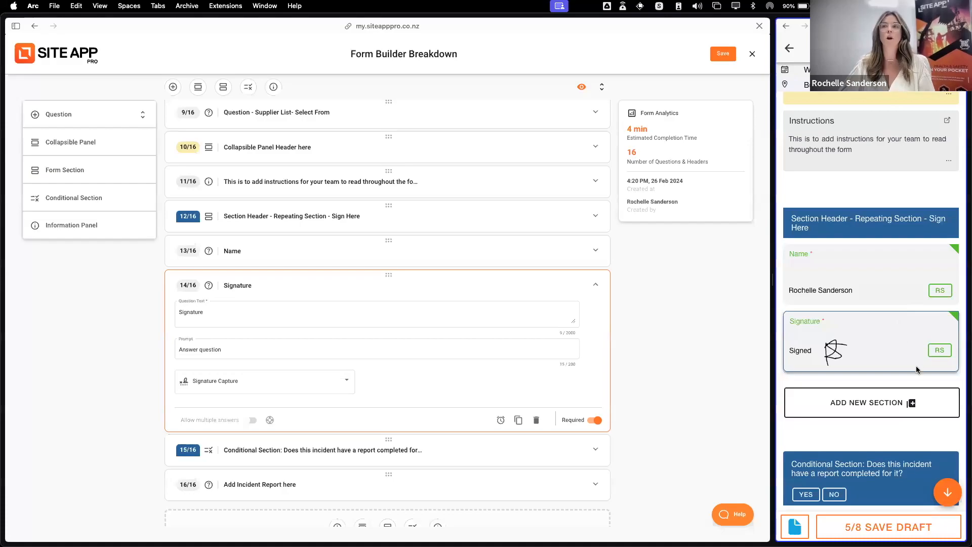
Add a second Sign Here repeating section in the mobile form, choosing the first Buchanan Building staff member as Name and drawing their signature
click(882, 406)
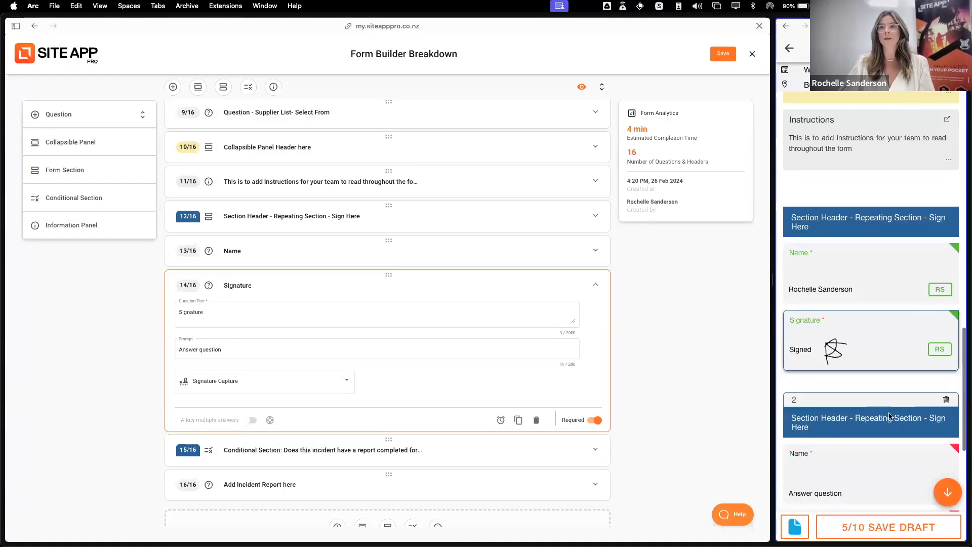
click(862, 284)
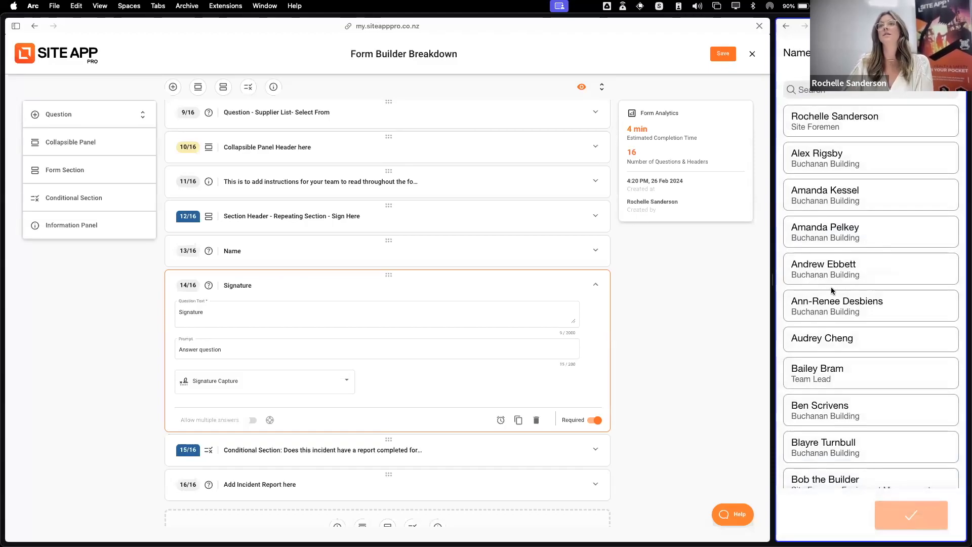
click(851, 165)
click(912, 521)
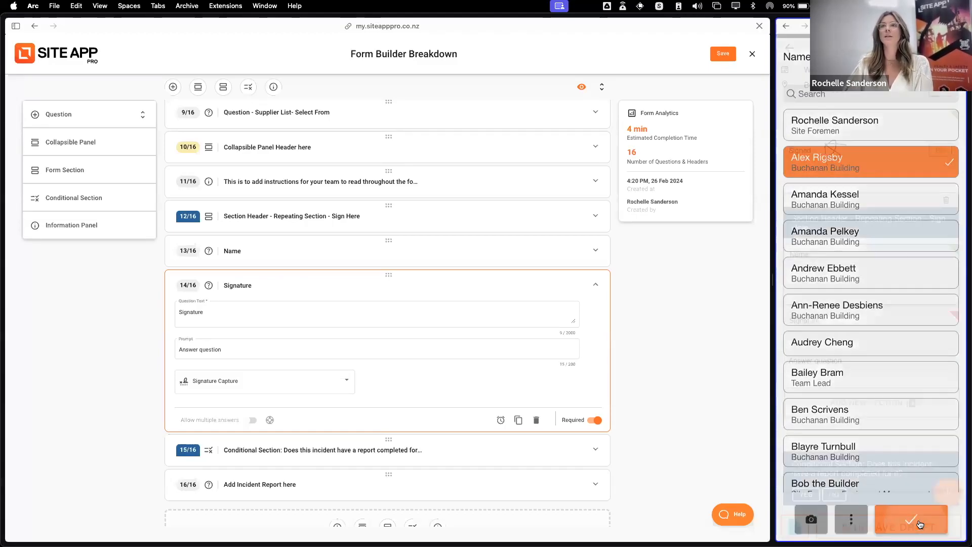
click(868, 337)
mouse_move(823, 262)
mouse_down()
mouse_move(848, 215)
mouse_move(844, 248)
mouse_move(844, 217)
mouse_move(878, 280)
mouse_up()
click(924, 525)
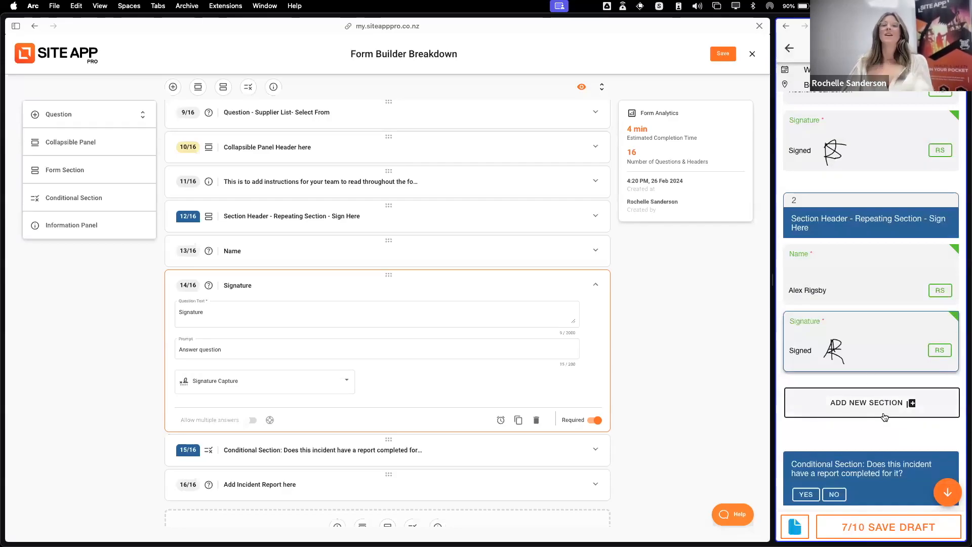
scroll(881, 253, up, 3)
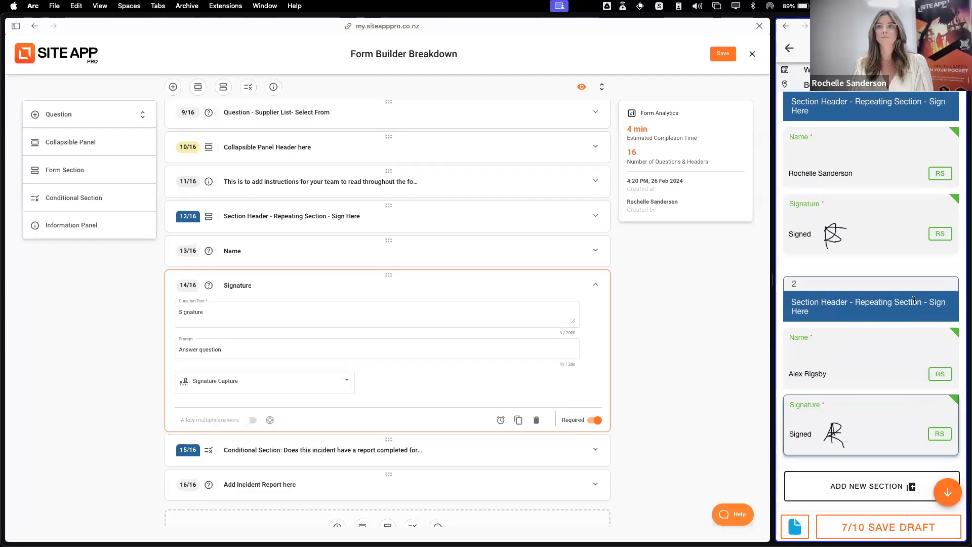
scroll(877, 327, down, 3)
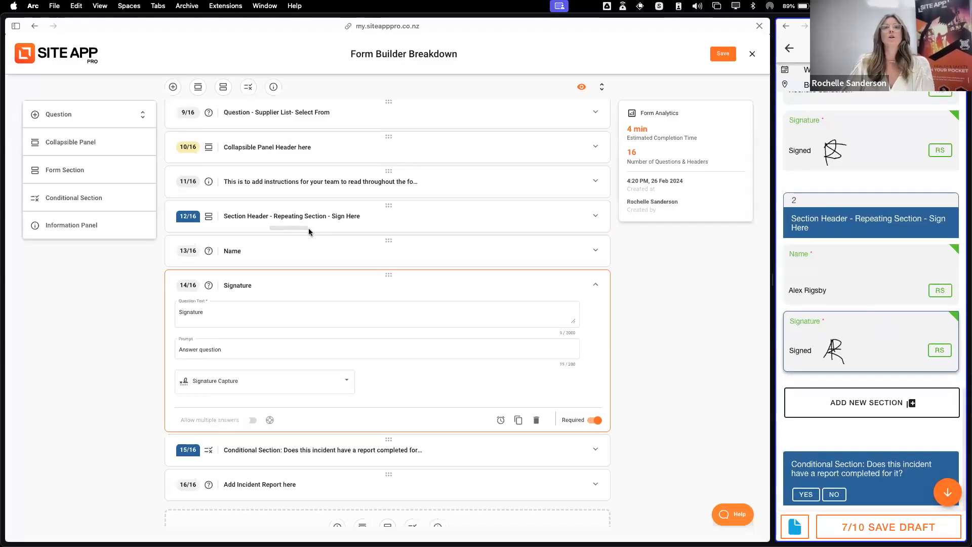
Test the conditional section with No and Yes in the mobile form, leaving Yes, and expand its Add Incident Report here question in the builder
click(399, 284)
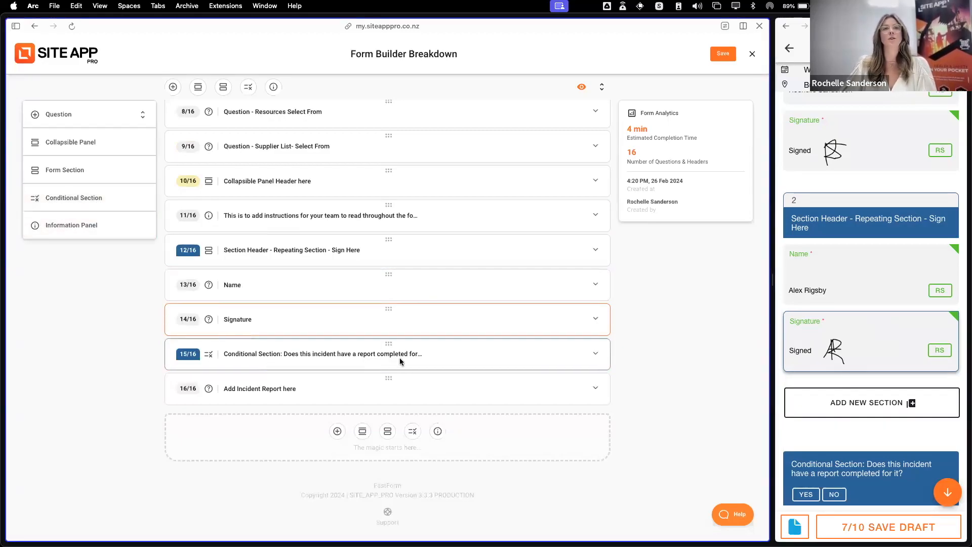
click(448, 357)
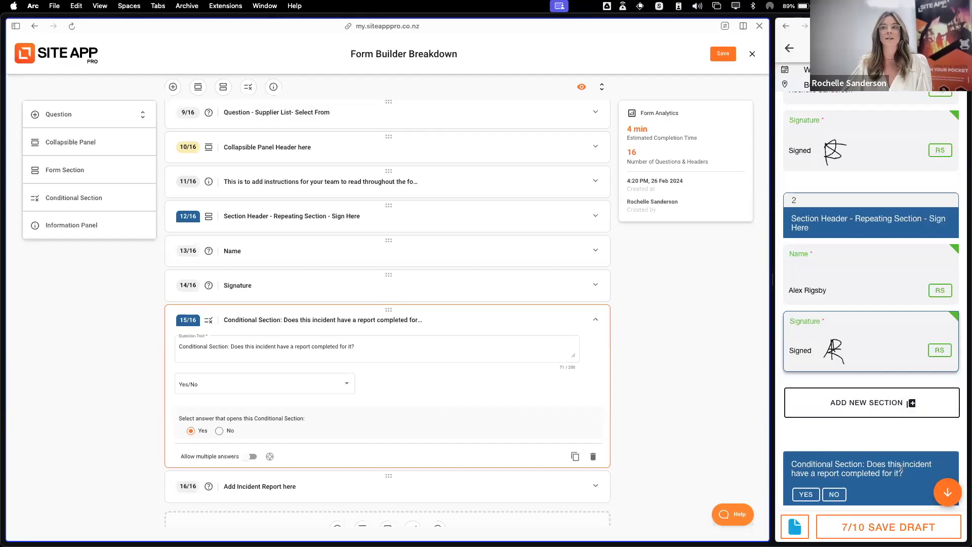
click(835, 490)
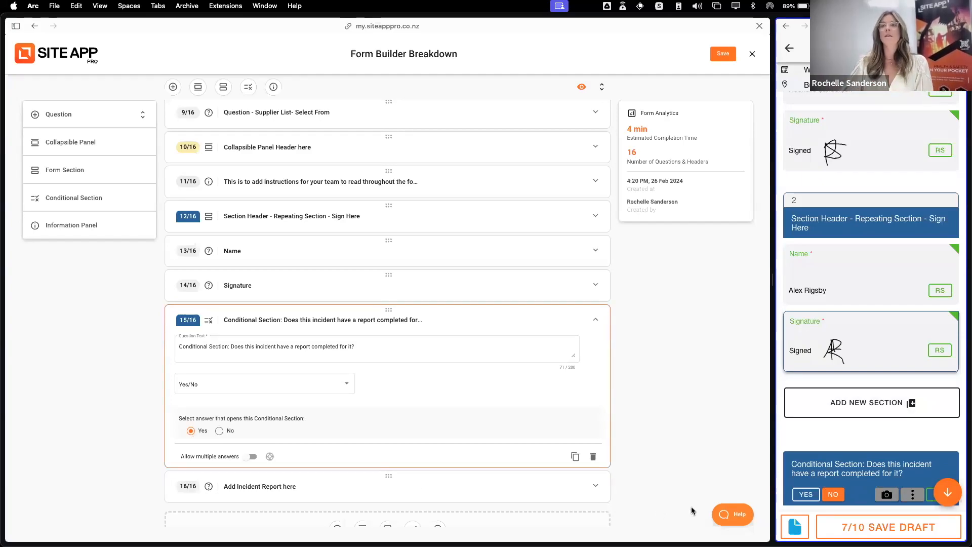
click(806, 495)
scroll(879, 462, down, 2)
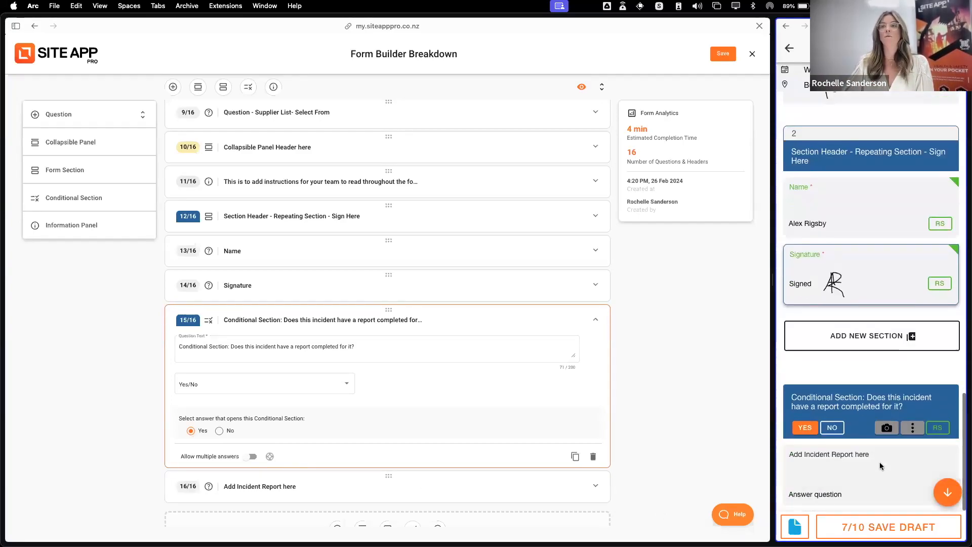
scroll(473, 355, down, 2)
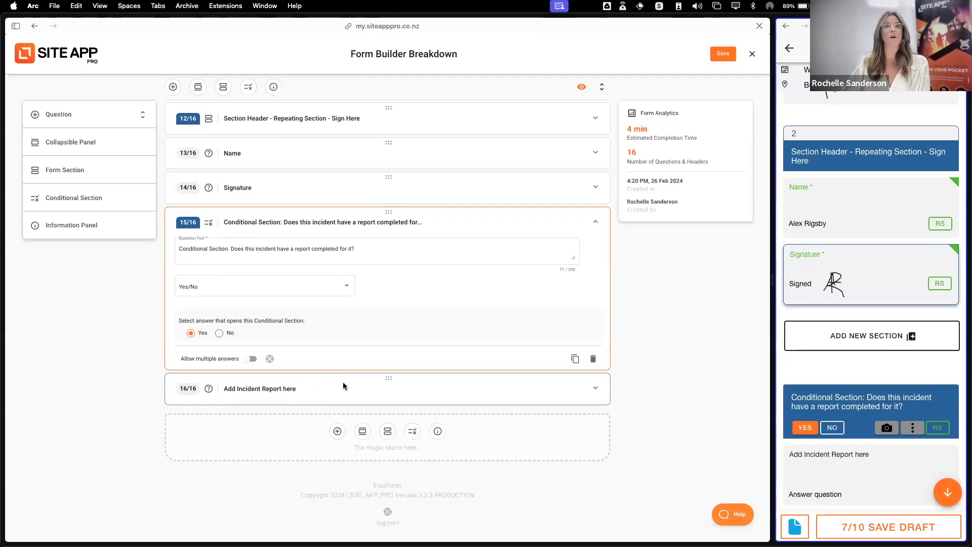
click(307, 390)
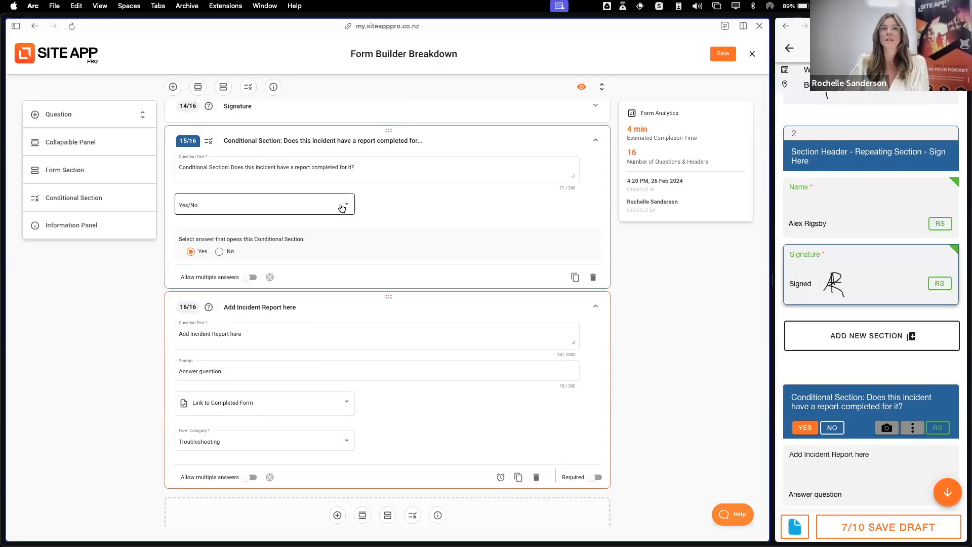
Try the CheckBox and Multi-Choice answer types on the conditional section, restoring Yes/No with Yes as the answer that opens it
click(264, 205)
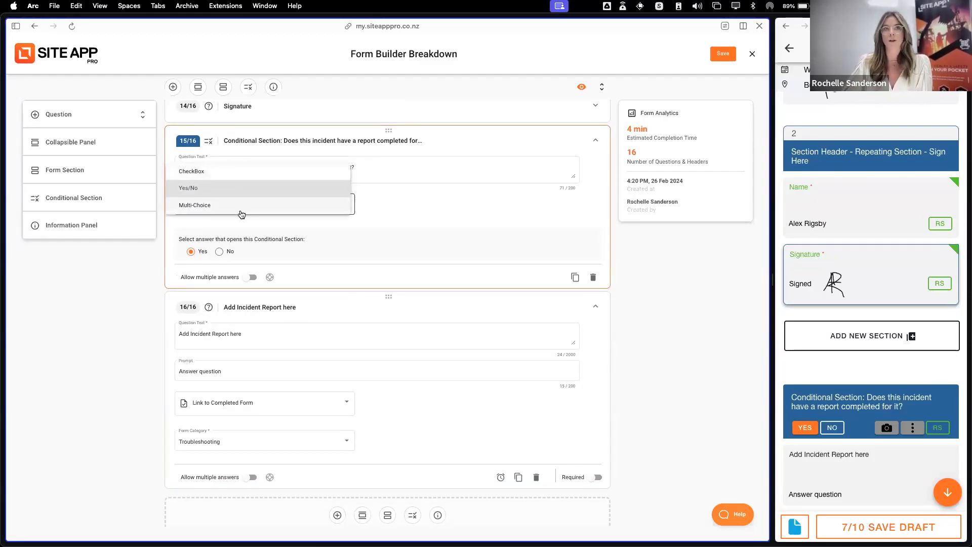
click(209, 172)
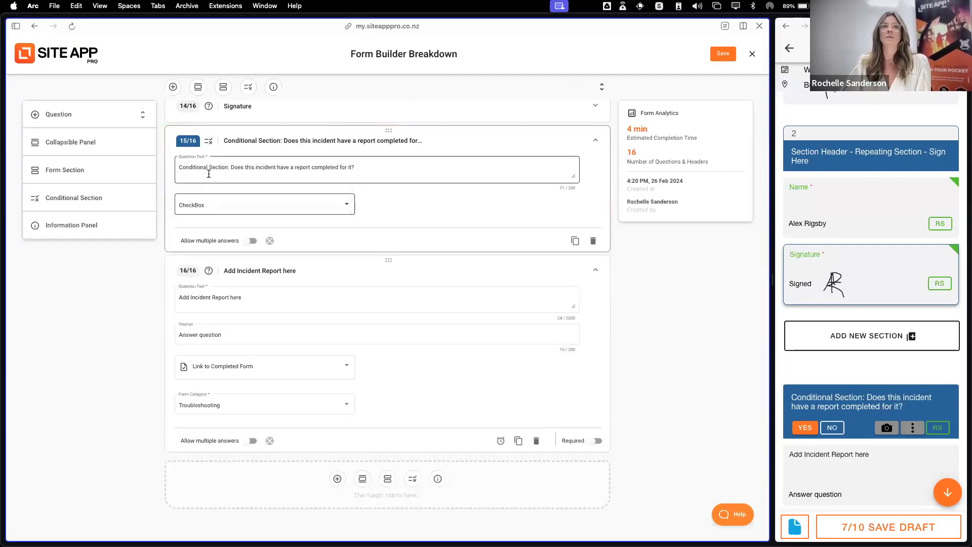
click(261, 212)
click(235, 206)
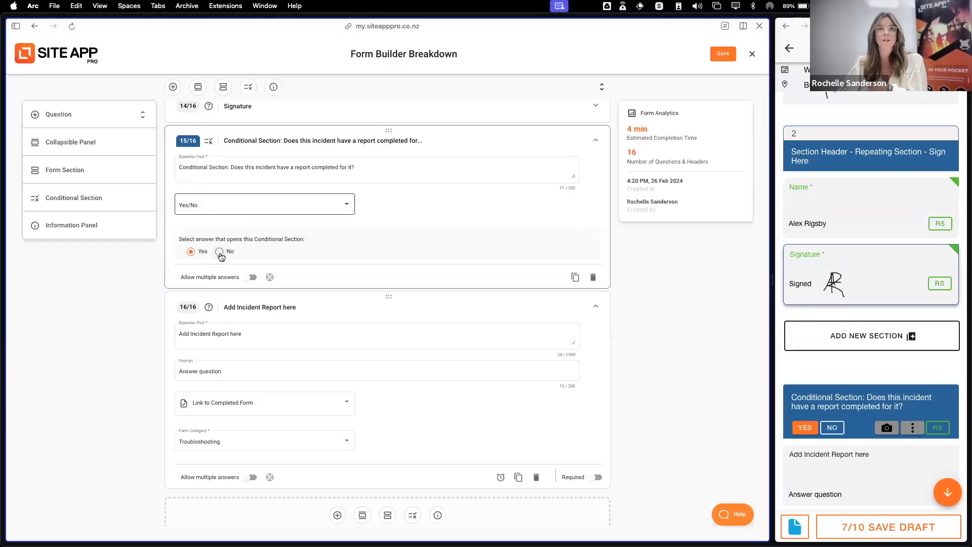
click(262, 206)
click(239, 211)
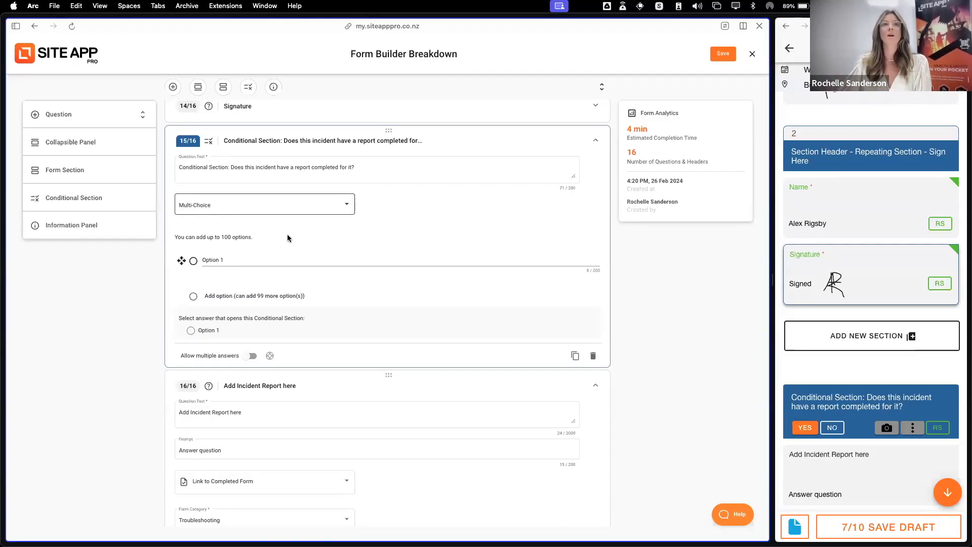
click(320, 208)
click(218, 169)
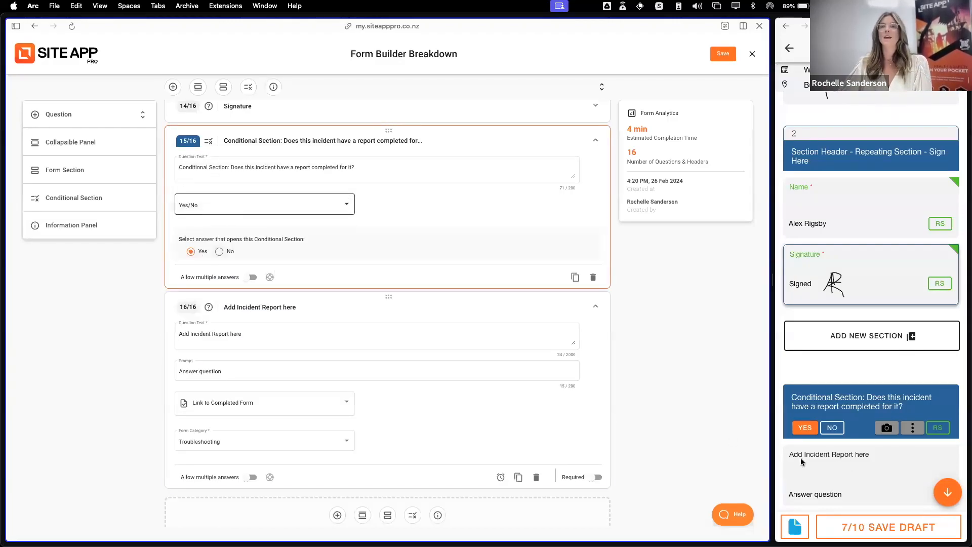
View the completed-form picker for Add Incident Report here in the mobile form, and collapse that question and the conditional section in the builder
scroll(429, 334, down, 1)
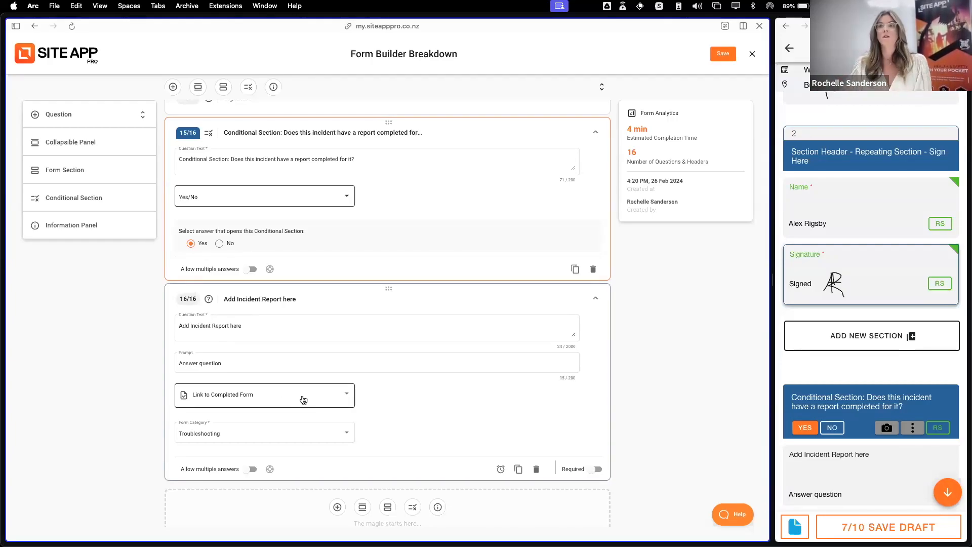
click(859, 466)
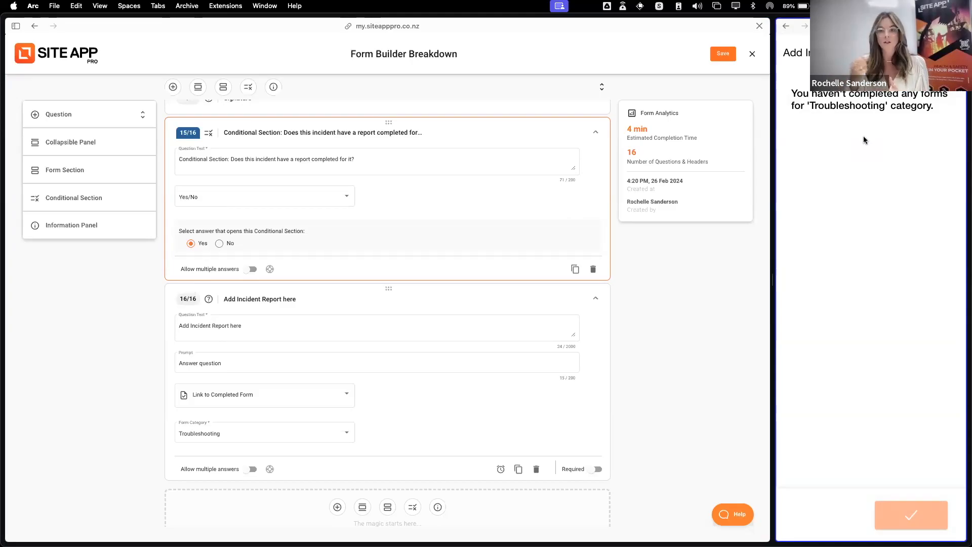
click(952, 52)
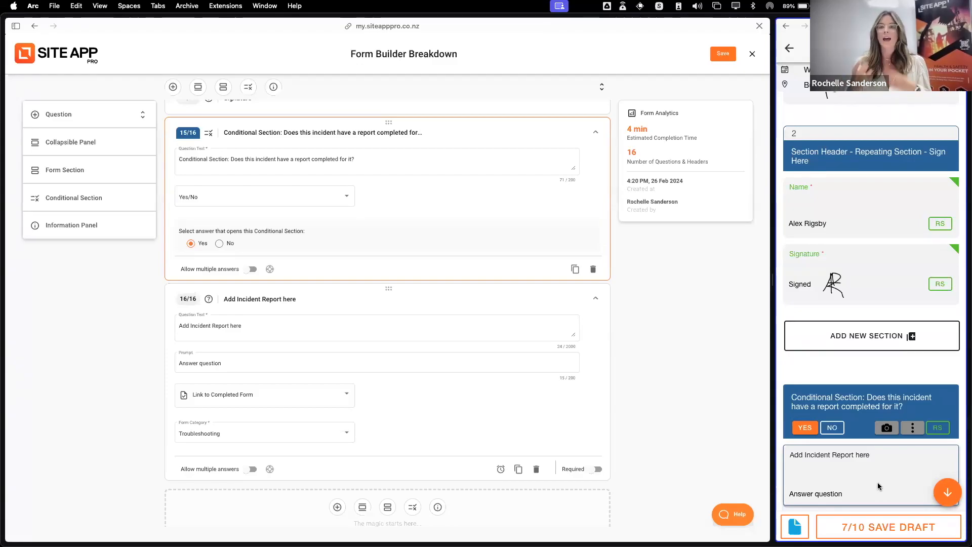
click(433, 297)
click(430, 221)
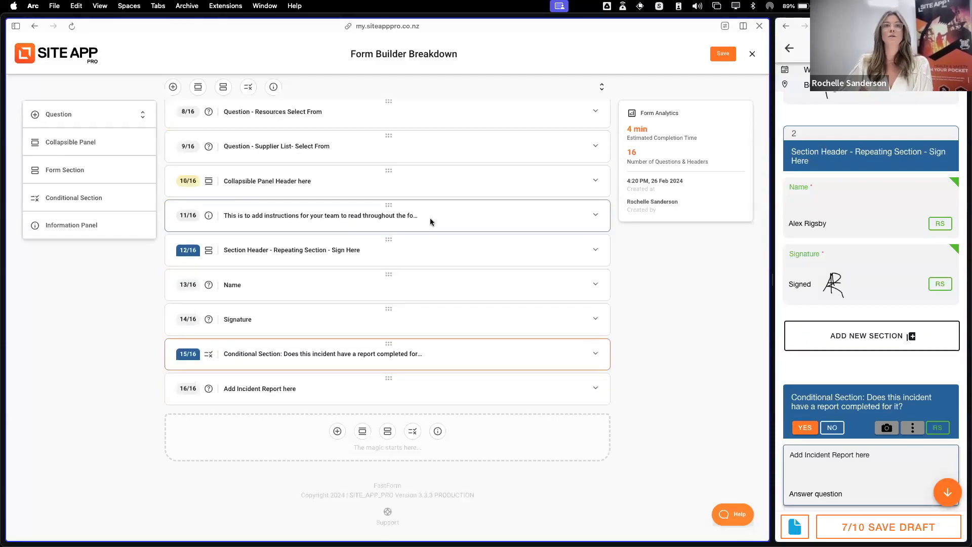
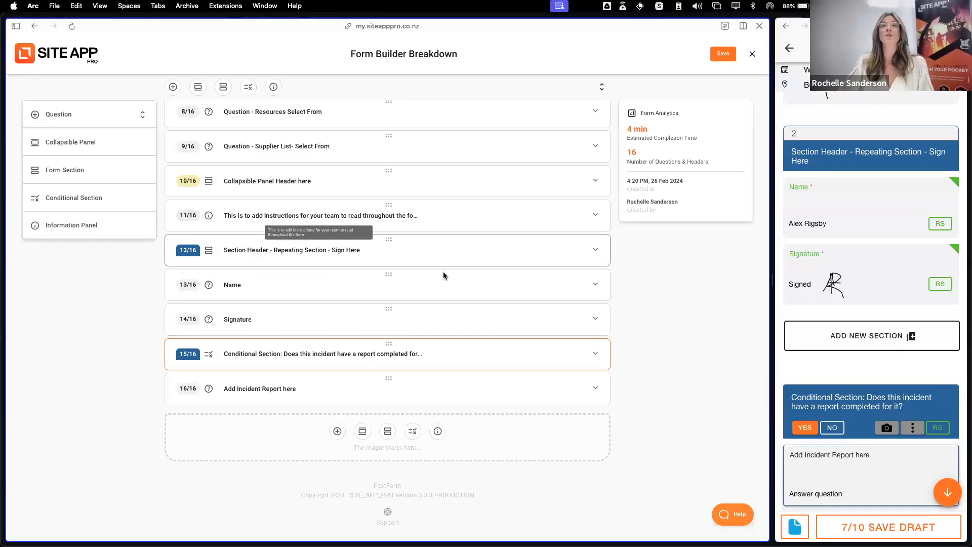
Review the full list of question answer types available for adding to the form
scroll(494, 284, up, 8)
scroll(495, 285, down, 3)
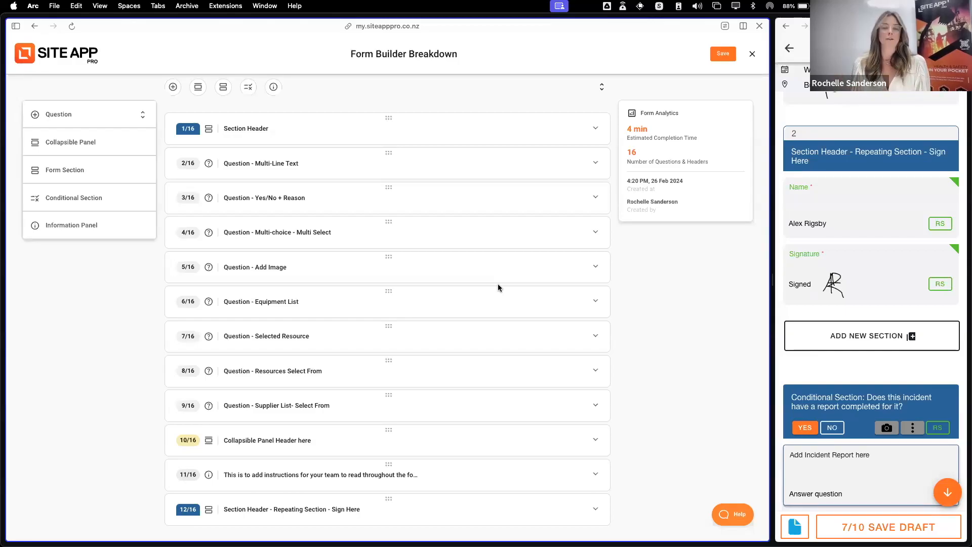
click(84, 124)
scroll(114, 247, down, 8)
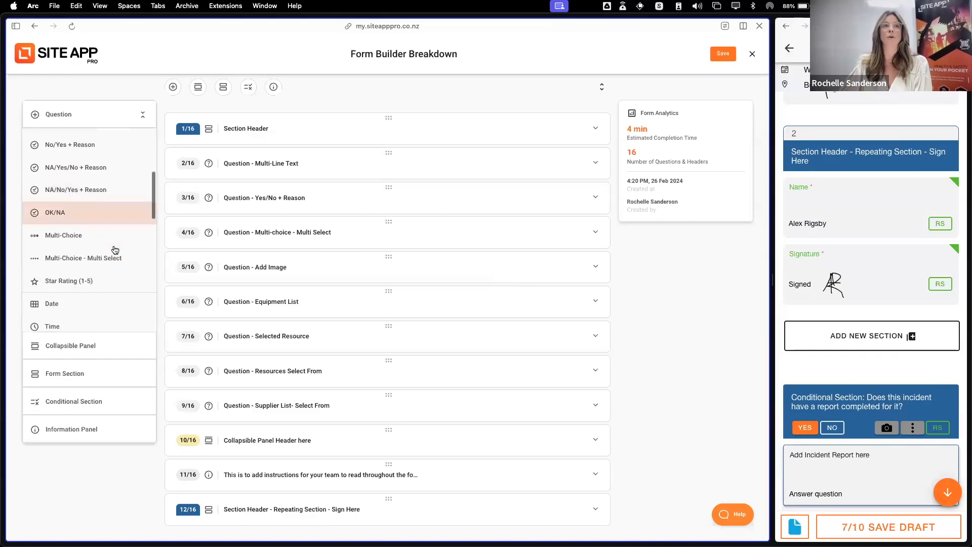
scroll(116, 250, down, 1)
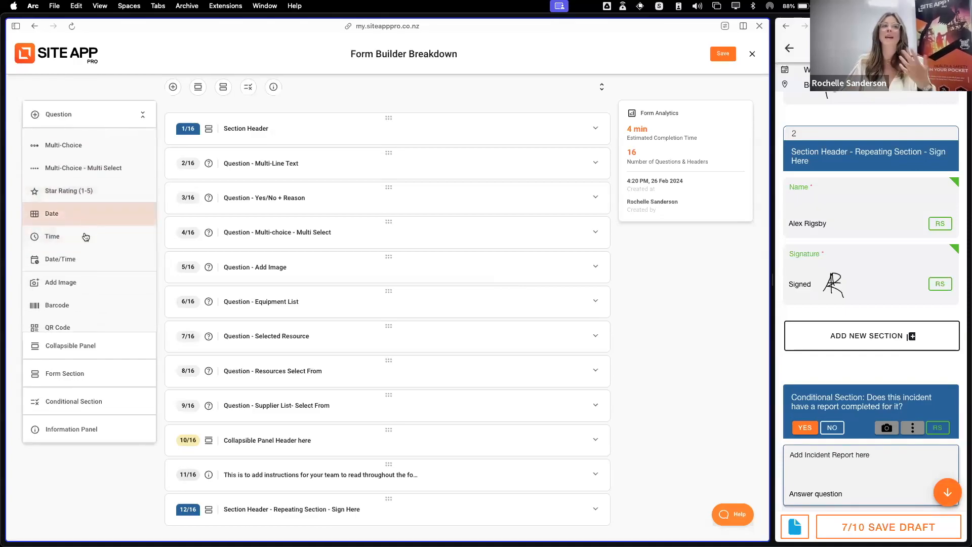
scroll(91, 256, down, 4)
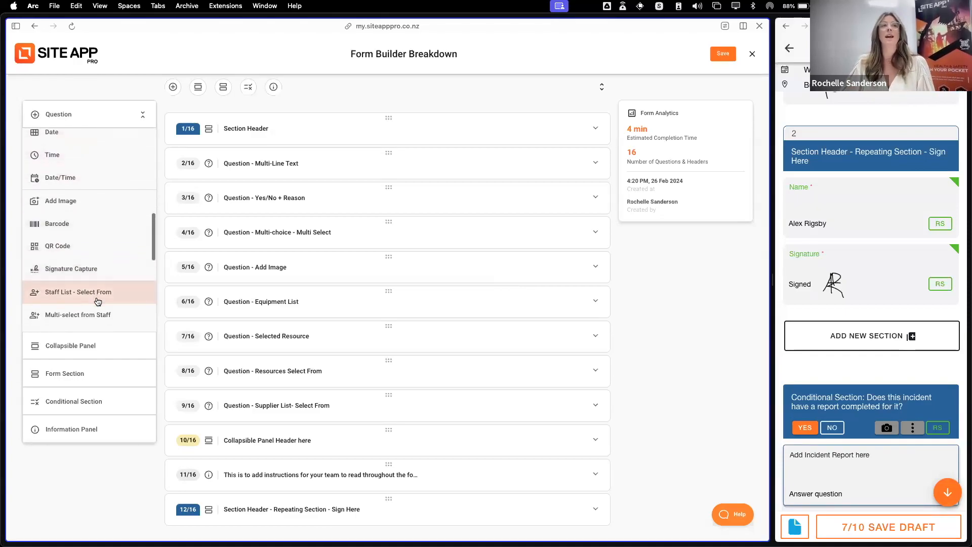
scroll(89, 261, down, 3)
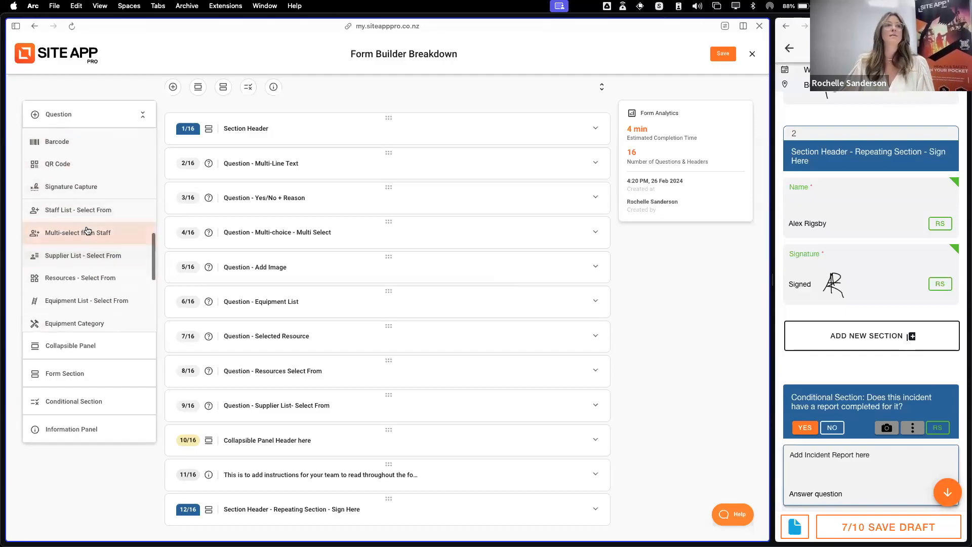
scroll(107, 243, down, 5)
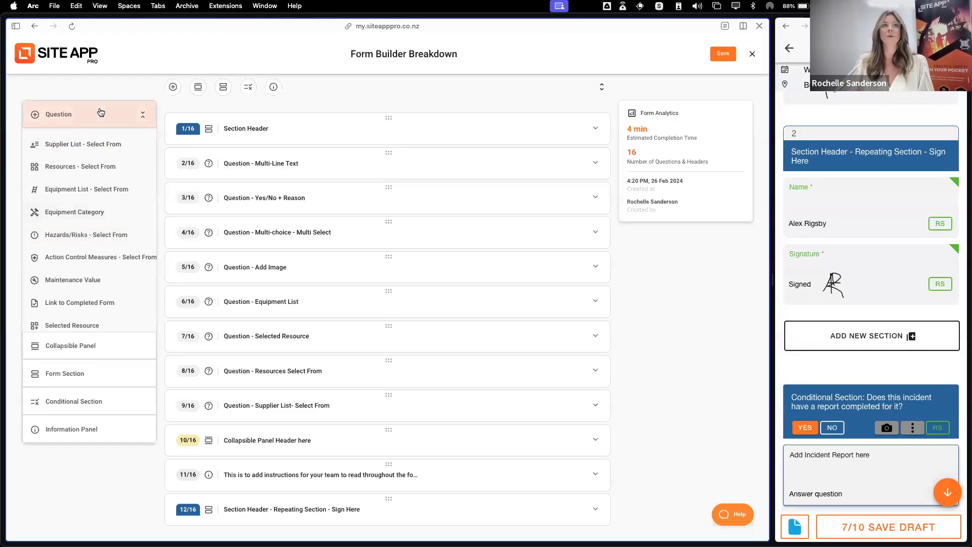
click(143, 114)
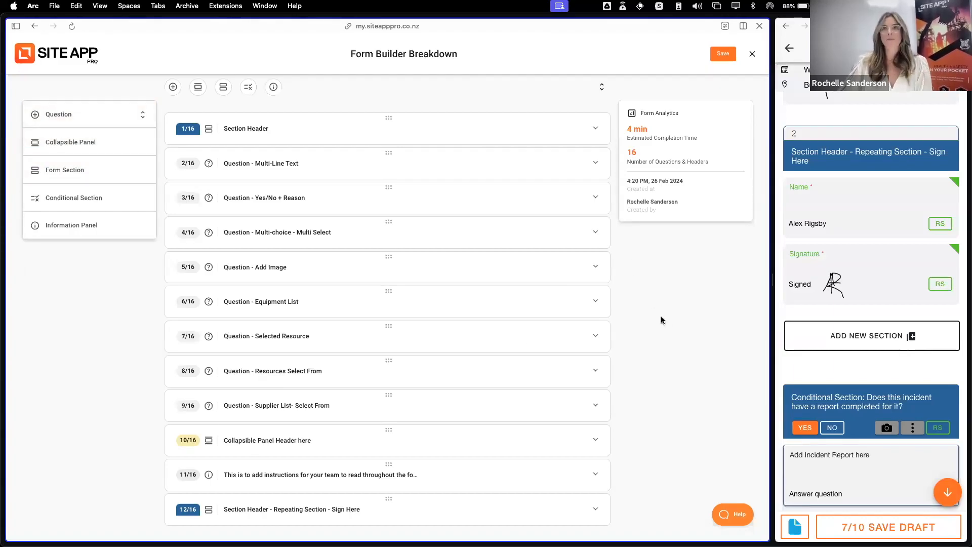
Close the form without keeping the unsaved changes, and reopen Form Builder Breakdown for editing
scroll(673, 228, up, 10)
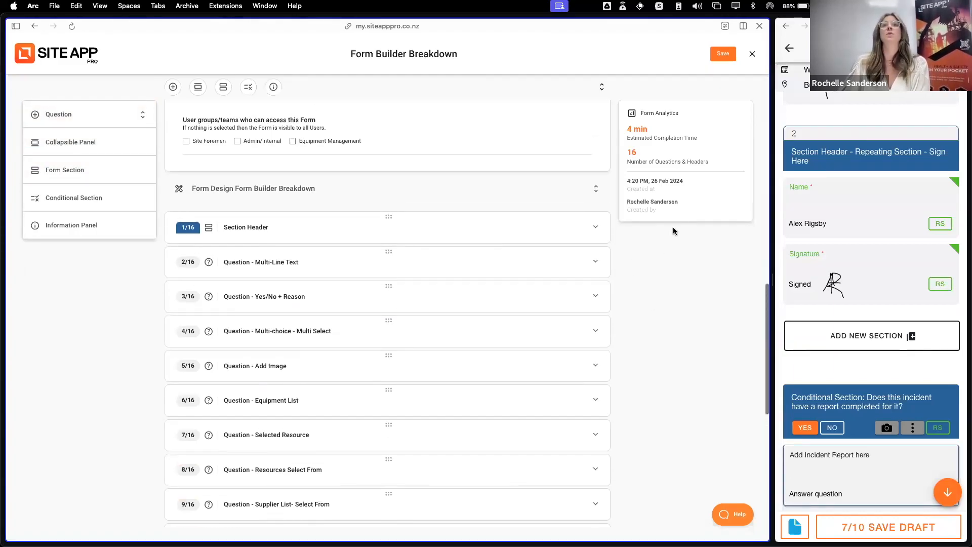
click(752, 54)
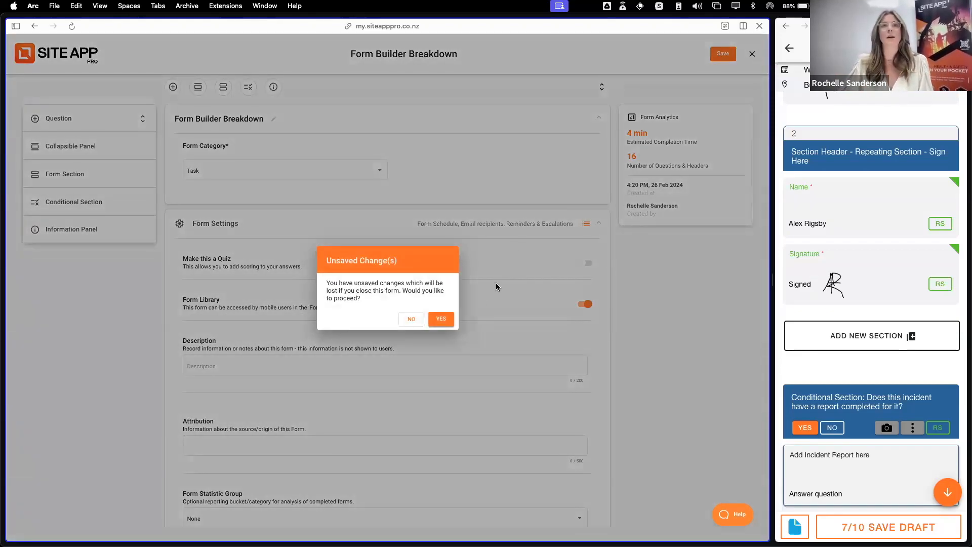
click(442, 319)
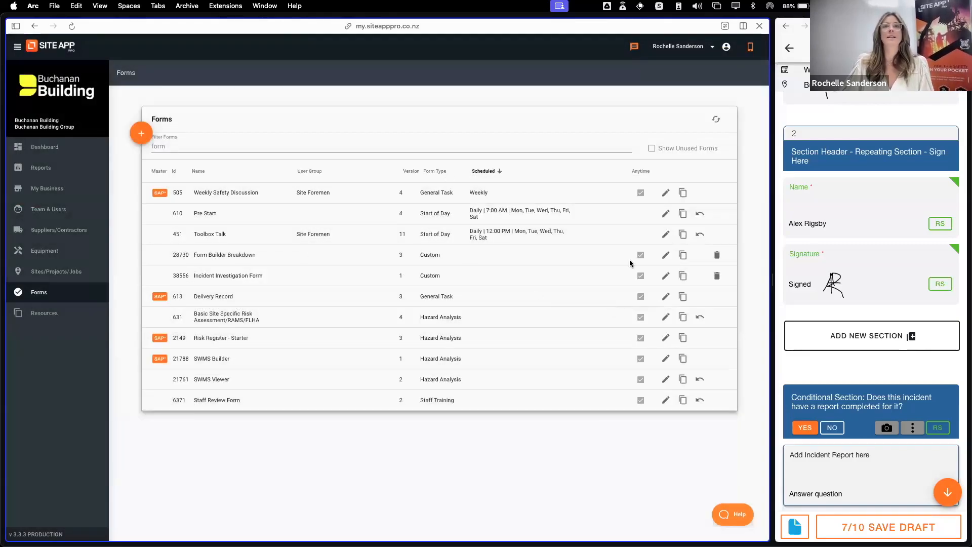
click(666, 256)
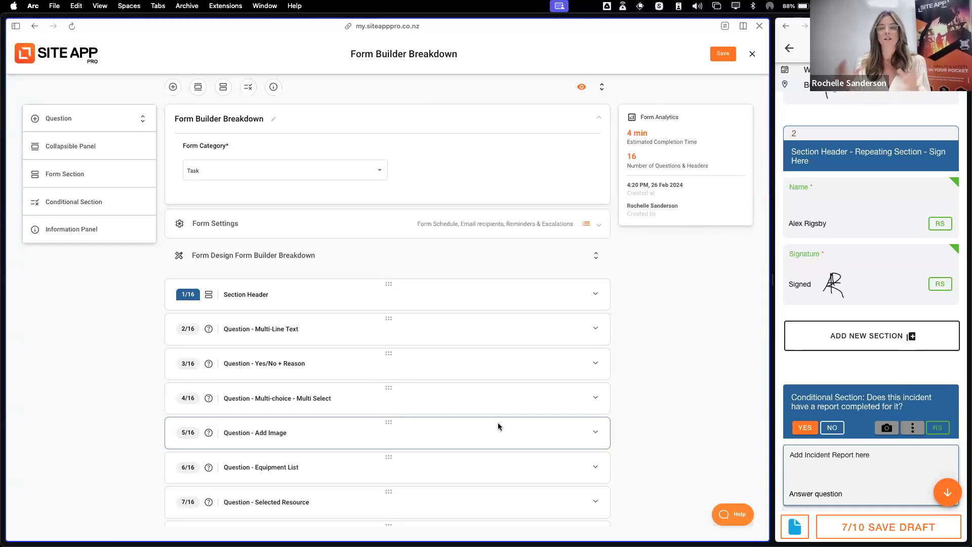
Open the form's mobile test view and sign in with the account e-mail and password, choosing Buchanan Building as the organisation
click(582, 88)
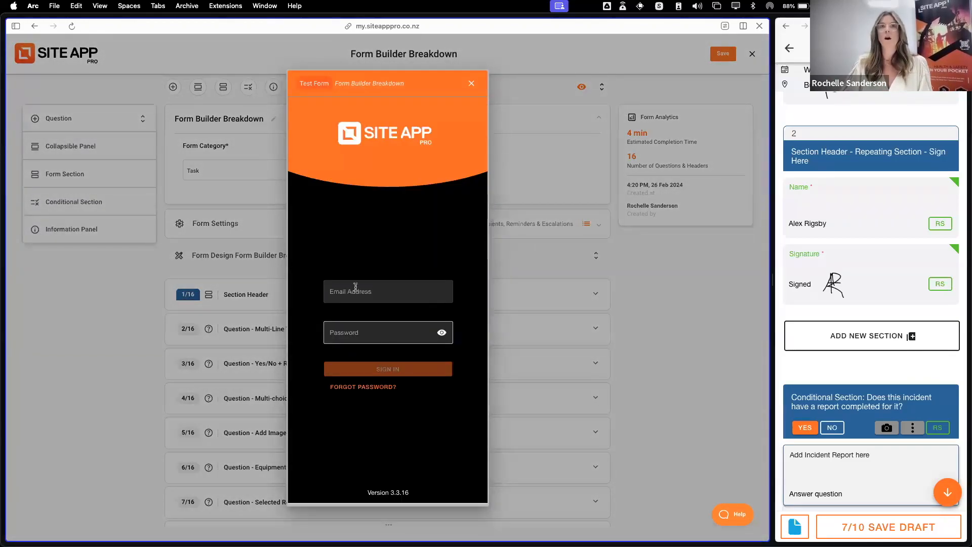
click(403, 287)
click(474, 330)
double_click(401, 293)
text(buch)
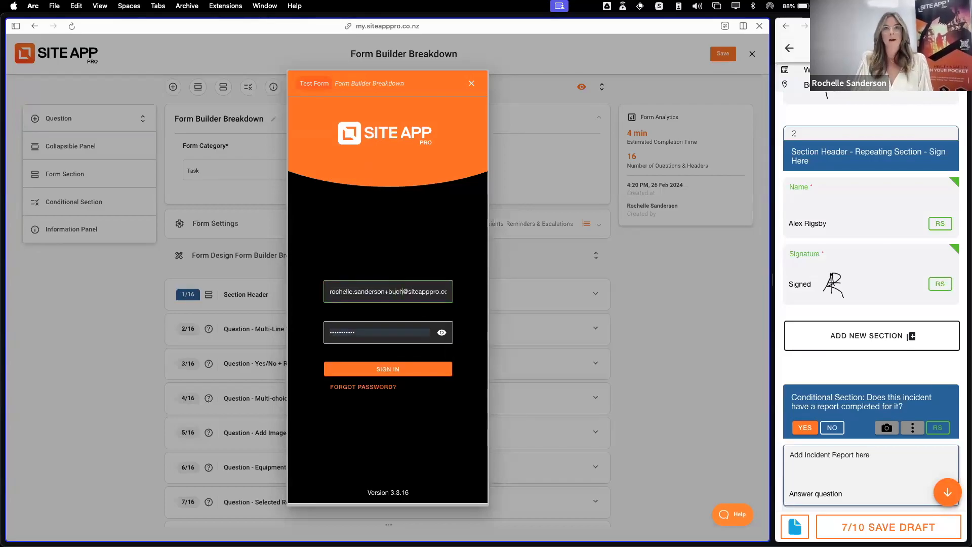
click(411, 373)
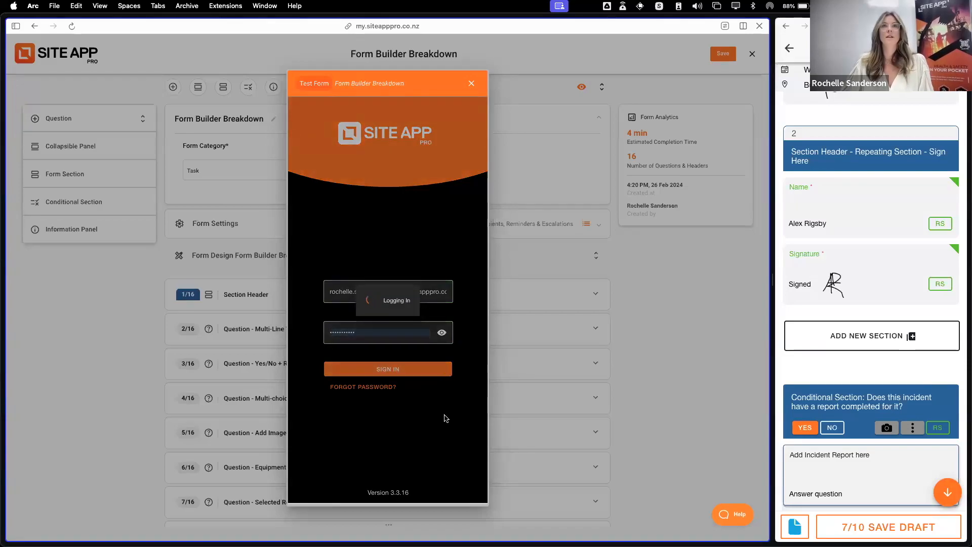
click(379, 292)
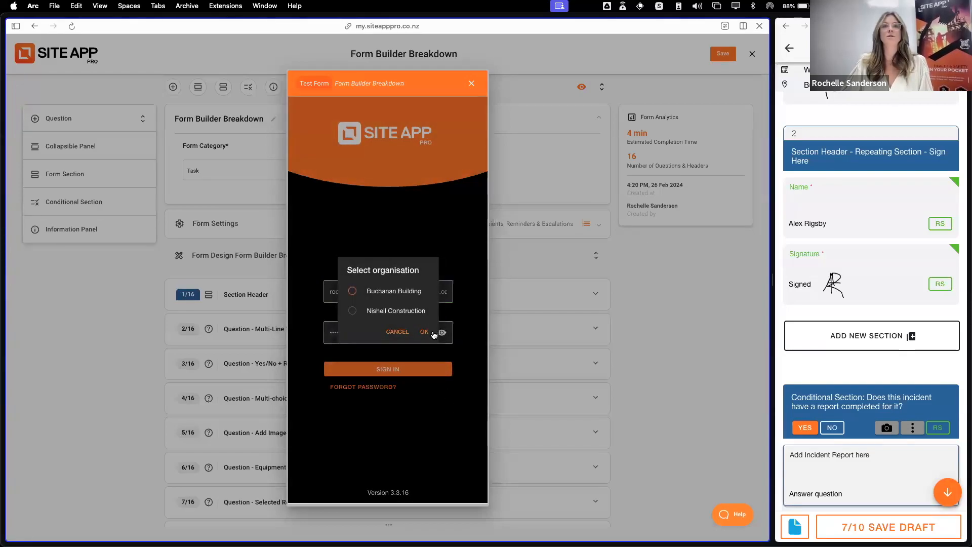
click(424, 332)
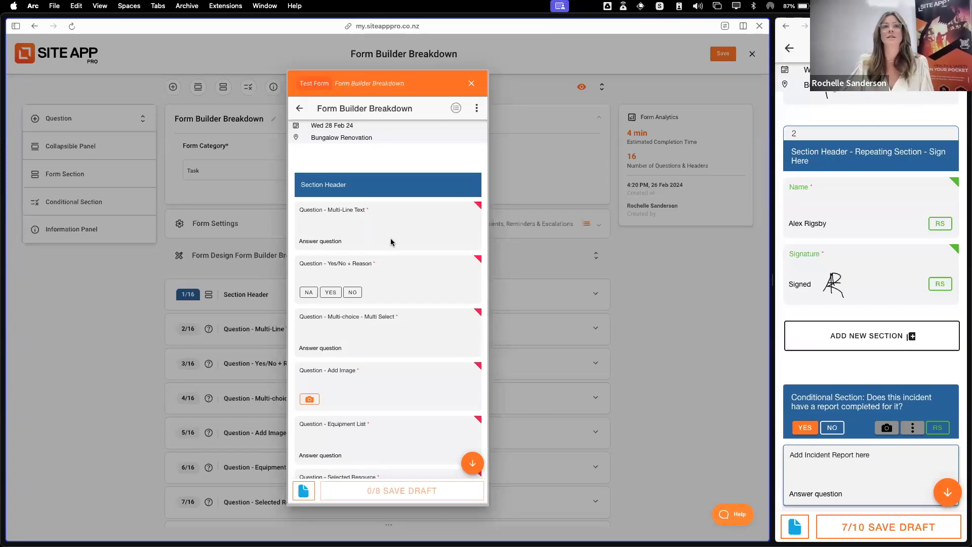
Look through the form's questions and sections in the test view, and close it
scroll(392, 238, down, 15)
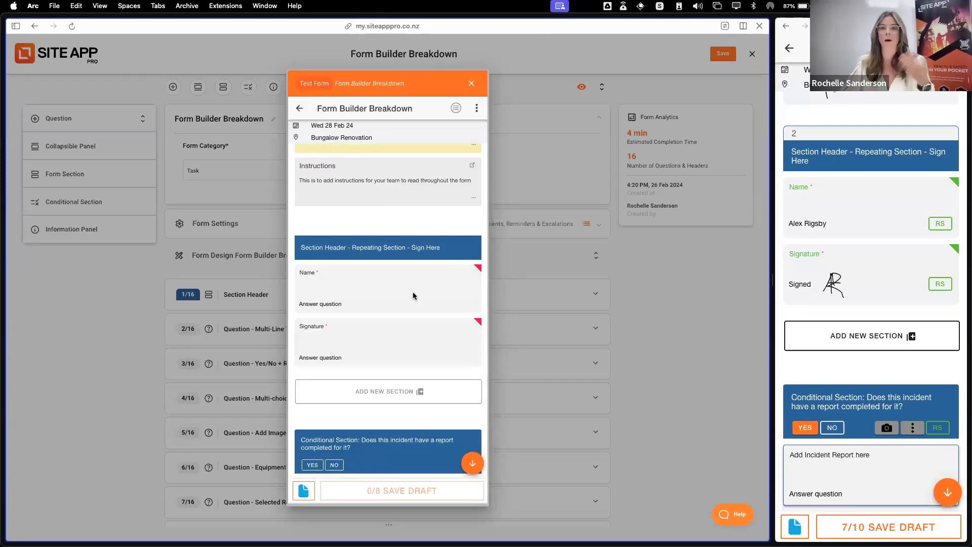
scroll(433, 294, up, 3)
scroll(434, 293, up, 5)
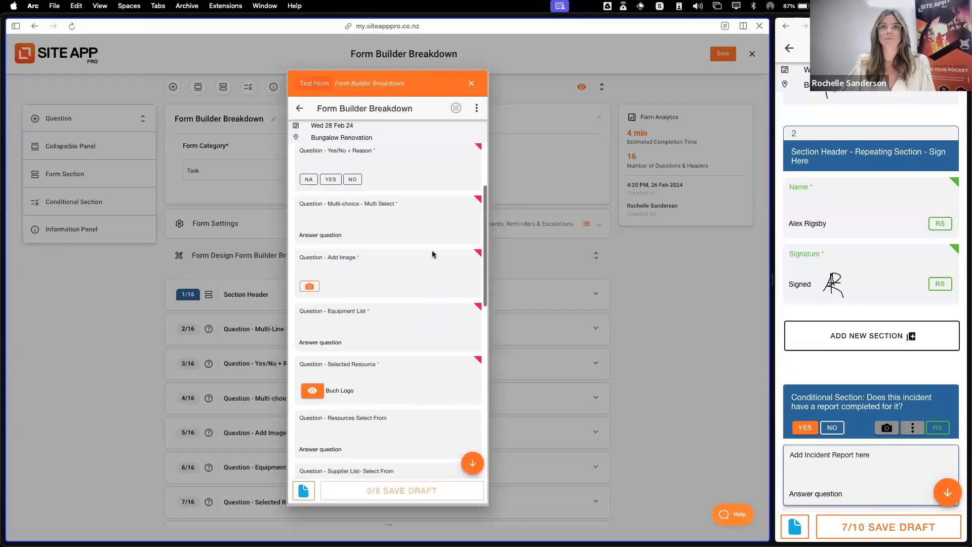
click(472, 83)
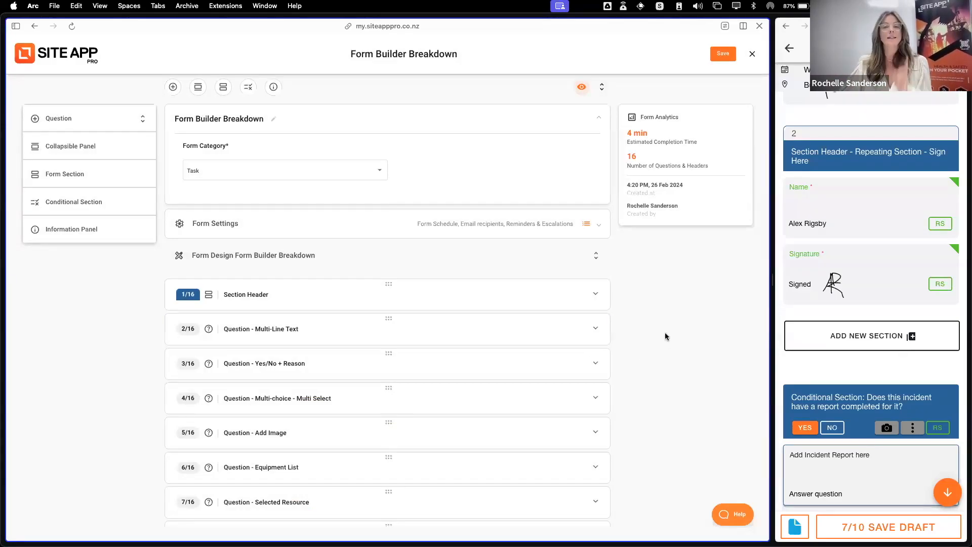
Search the help articles for "answer types", and close the help window
click(730, 522)
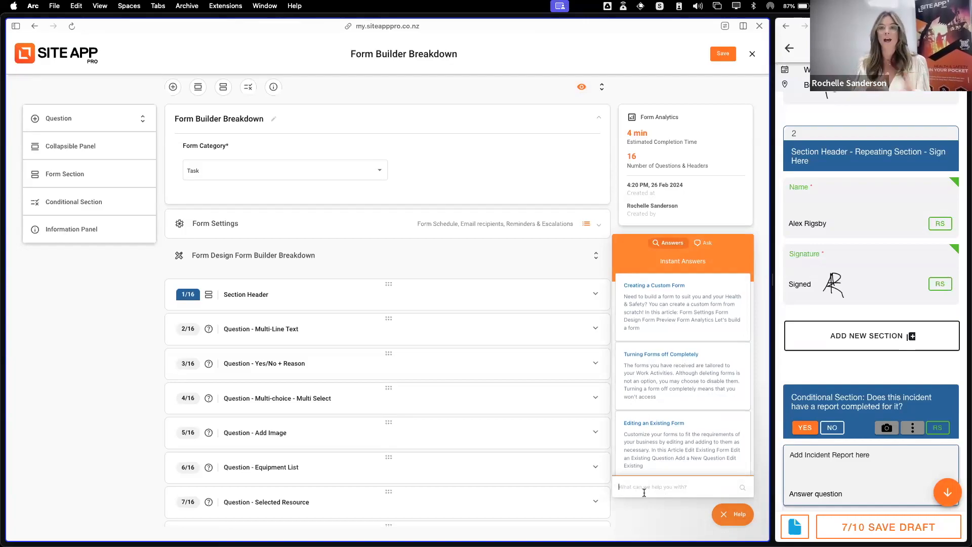
text(ans)
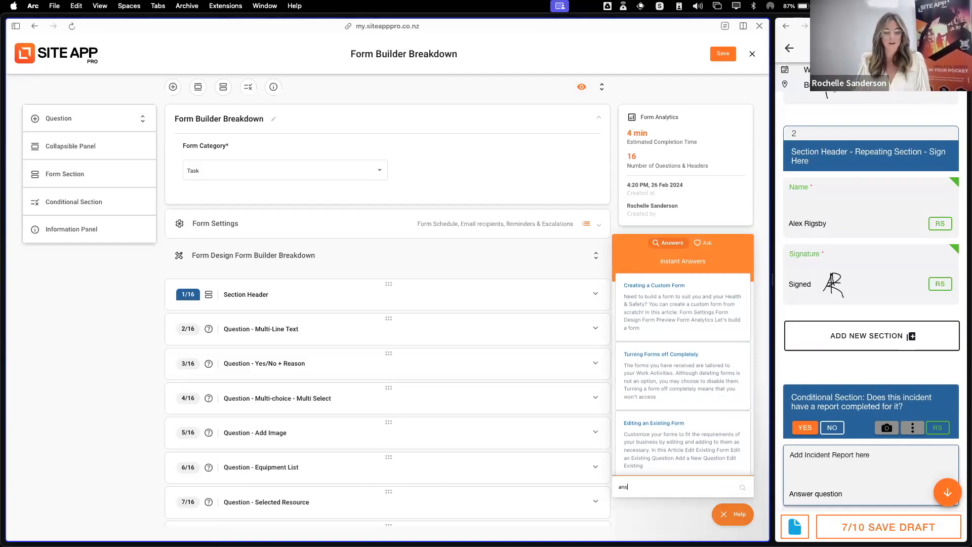
text(wer types)
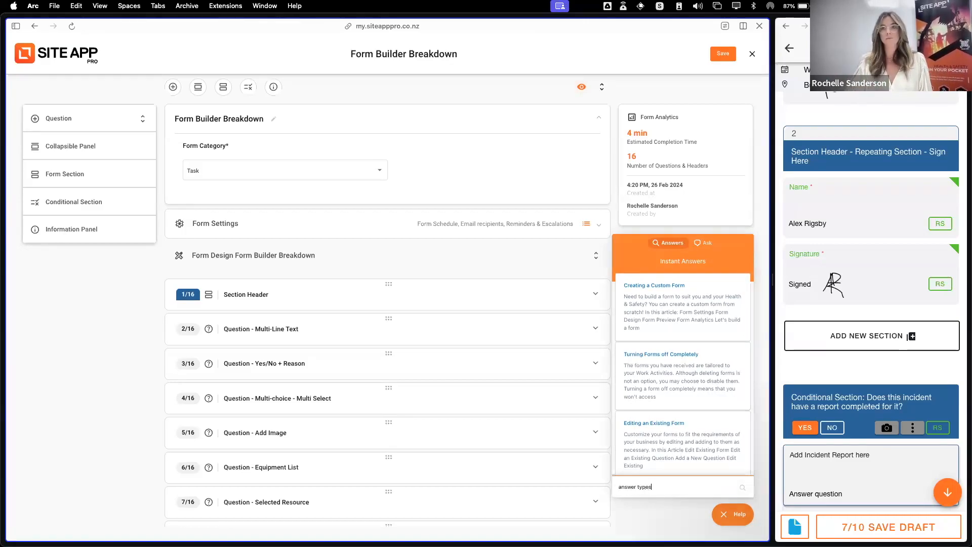
key(Return)
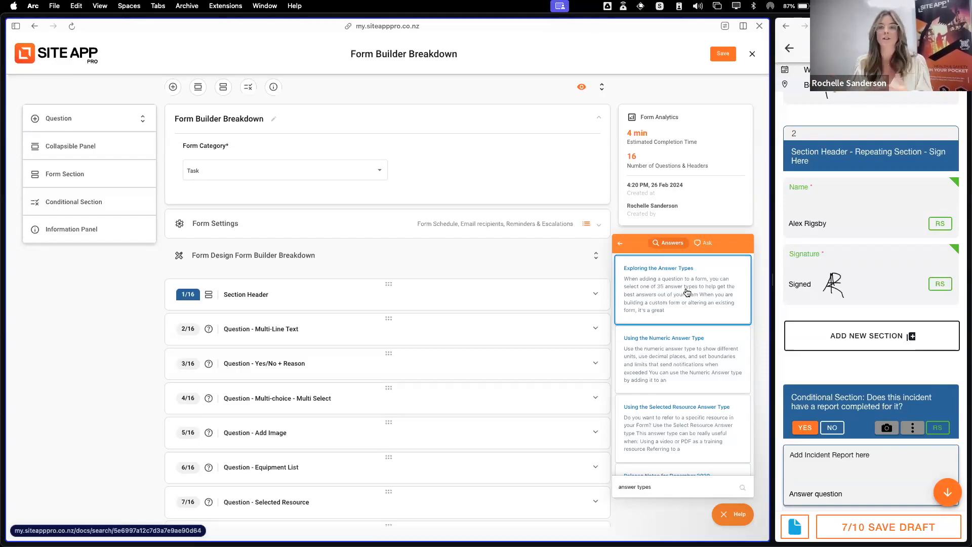
click(621, 244)
click(733, 514)
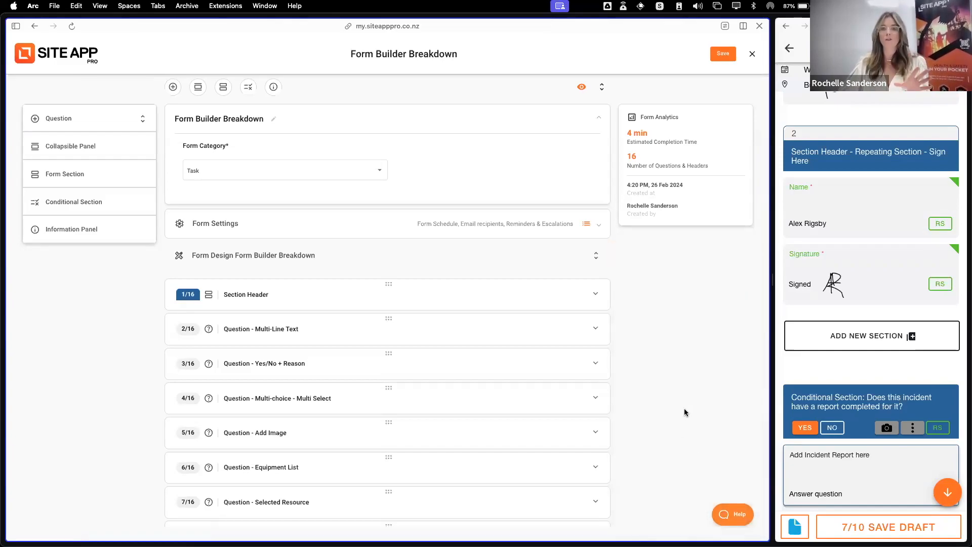
Close Form Builder Breakdown and clear the filter on the Forms list
scroll(638, 390, down, 4)
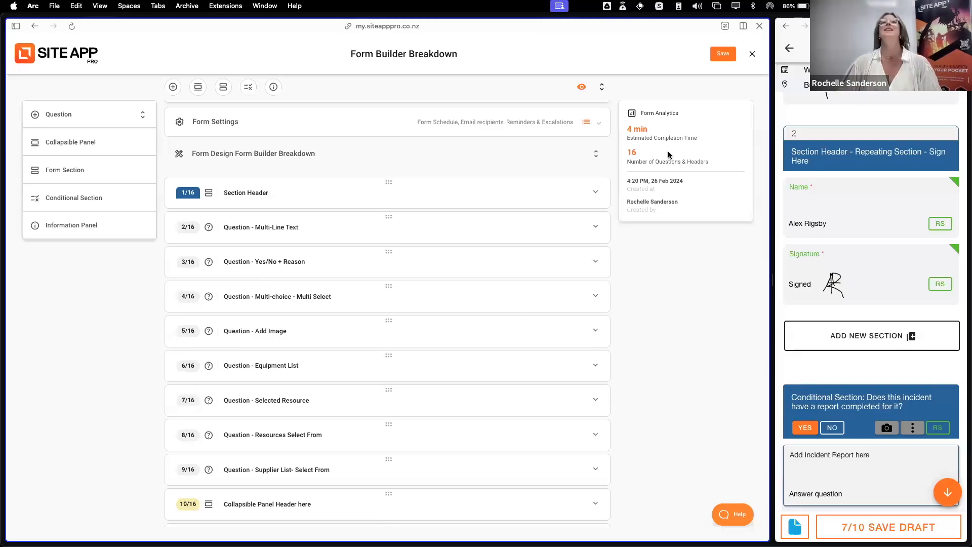
click(753, 54)
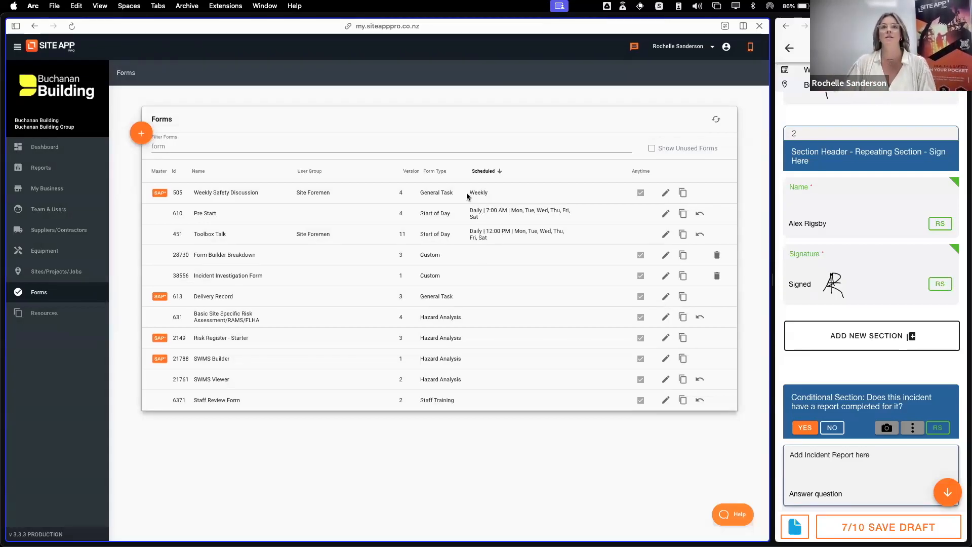
drag(199, 147, 145, 146)
key(BackSpace)
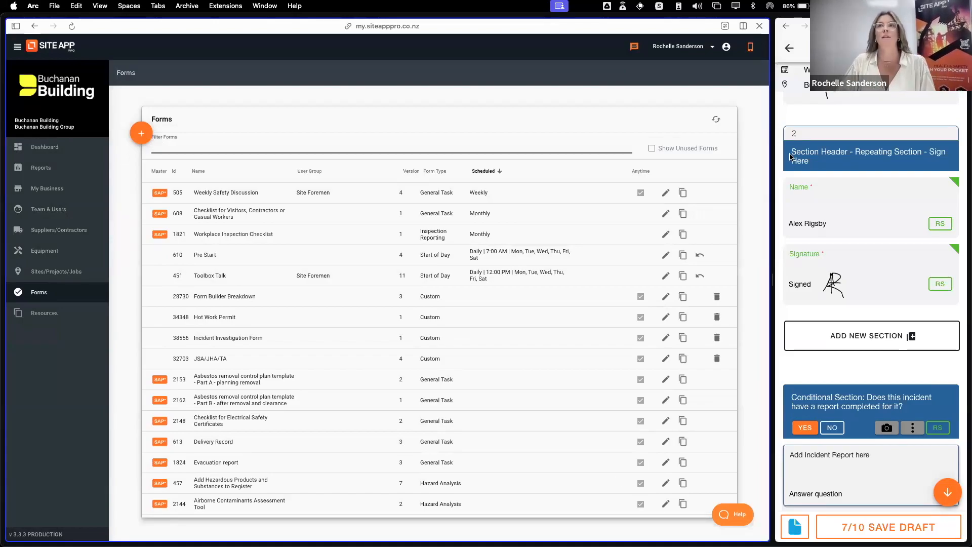
Leave the Form Builder Breakdown form in the mobile app and go to the app's home screen
click(793, 53)
click(793, 53)
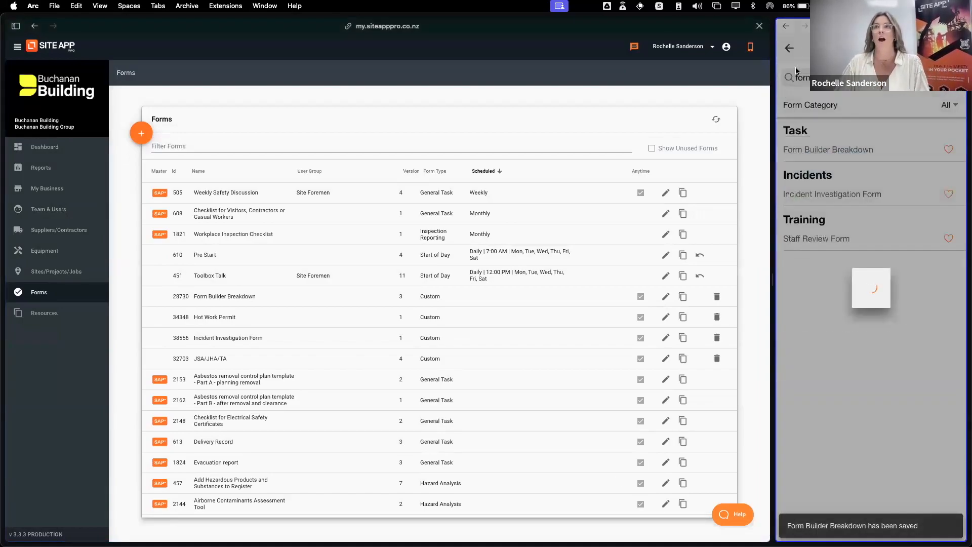
click(795, 50)
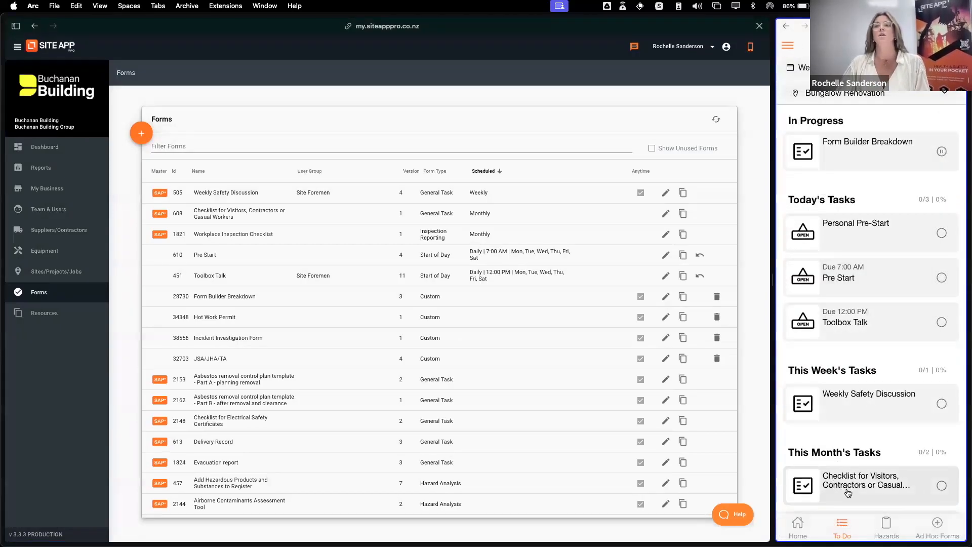
click(797, 527)
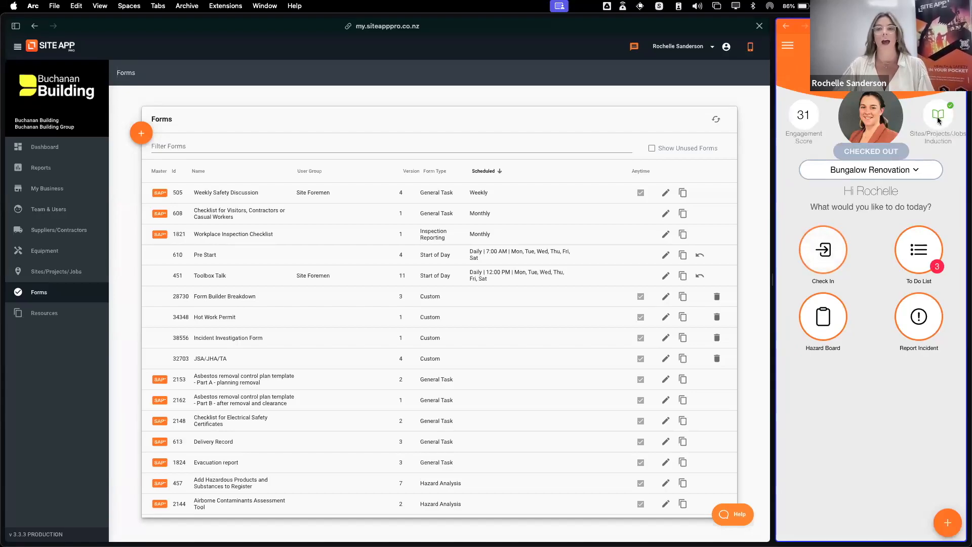
Filter the Forms list by "on site" and open the On Site Induction form to view its questions
click(201, 146)
text(on site)
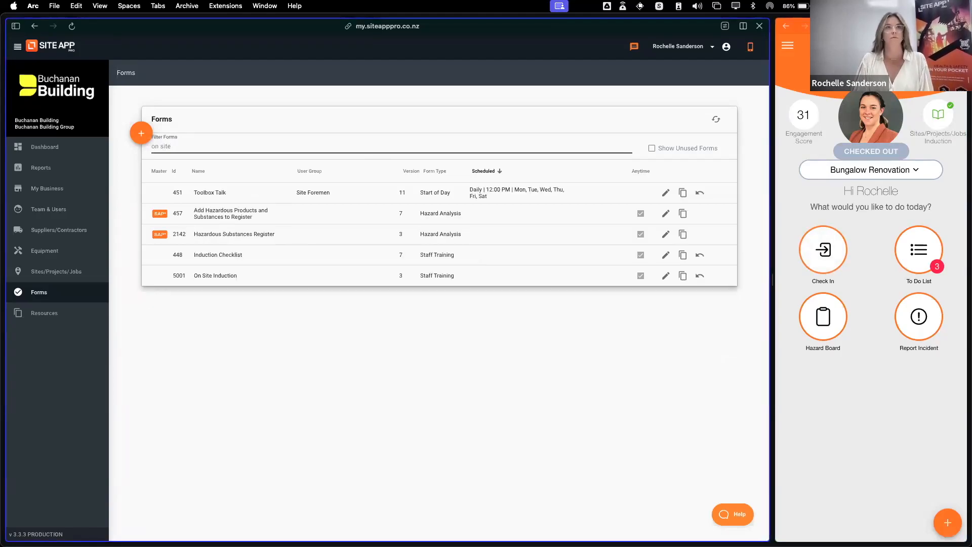
drag(238, 277, 191, 276)
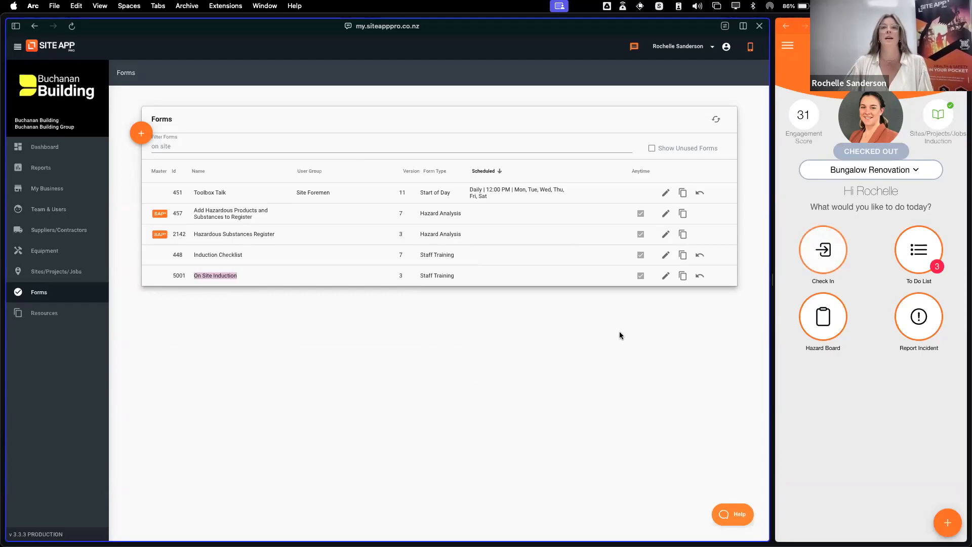
click(666, 276)
scroll(430, 415, down, 2)
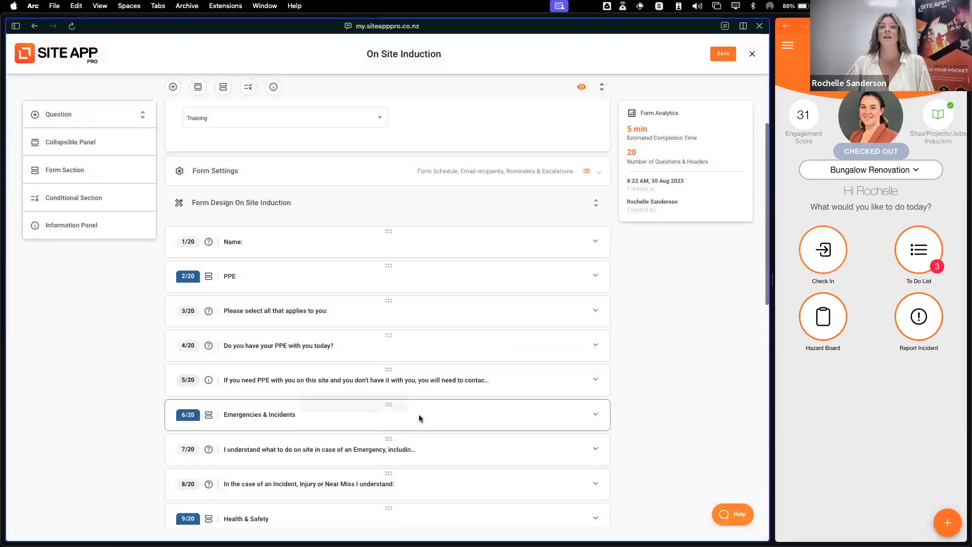
scroll(453, 412, down, 2)
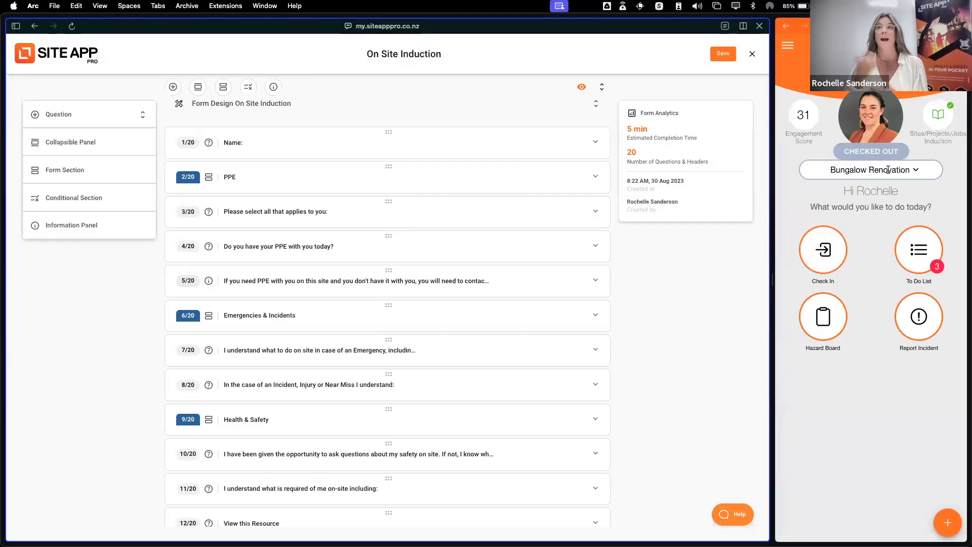
Switch the mobile app's site to Bush Rd to compare its induction status, and return to the Bungalow Renovation site
click(917, 169)
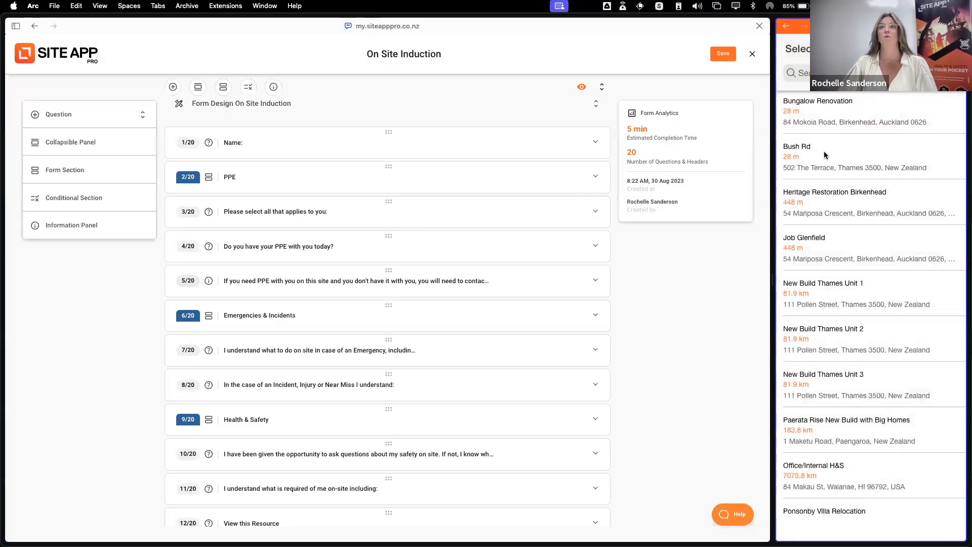
click(827, 154)
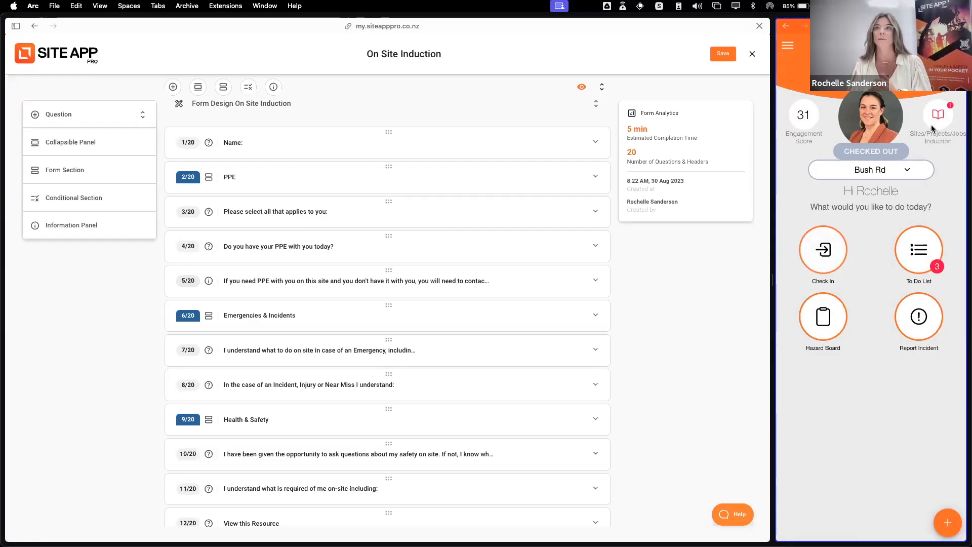
click(871, 169)
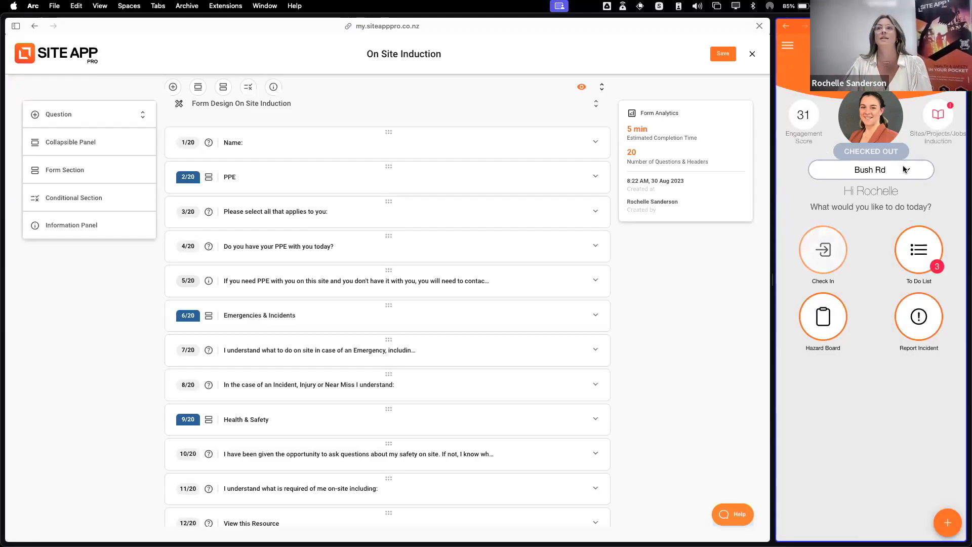
click(847, 107)
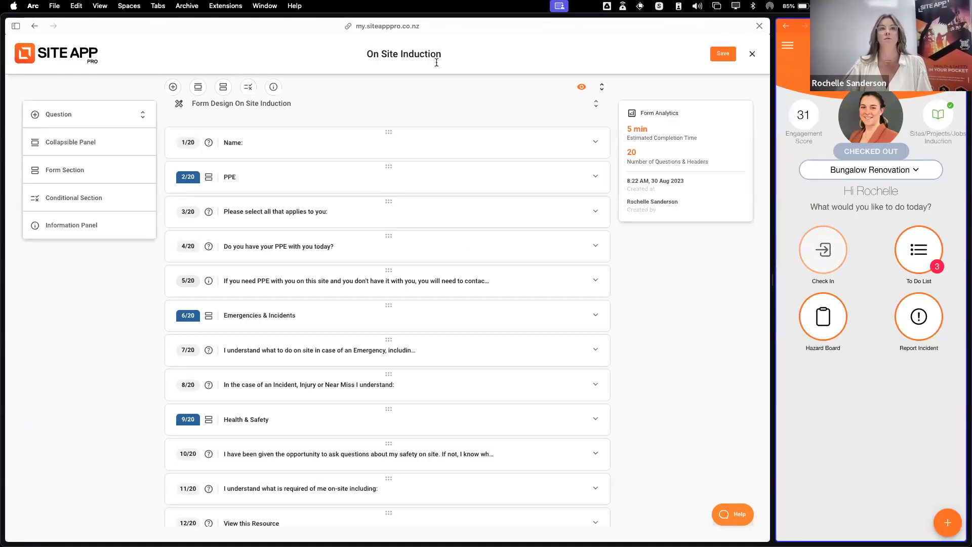
Expand the "Name:" question of the On Site Induction form to view its answer settings, and collapse it again
scroll(420, 130, up, 1)
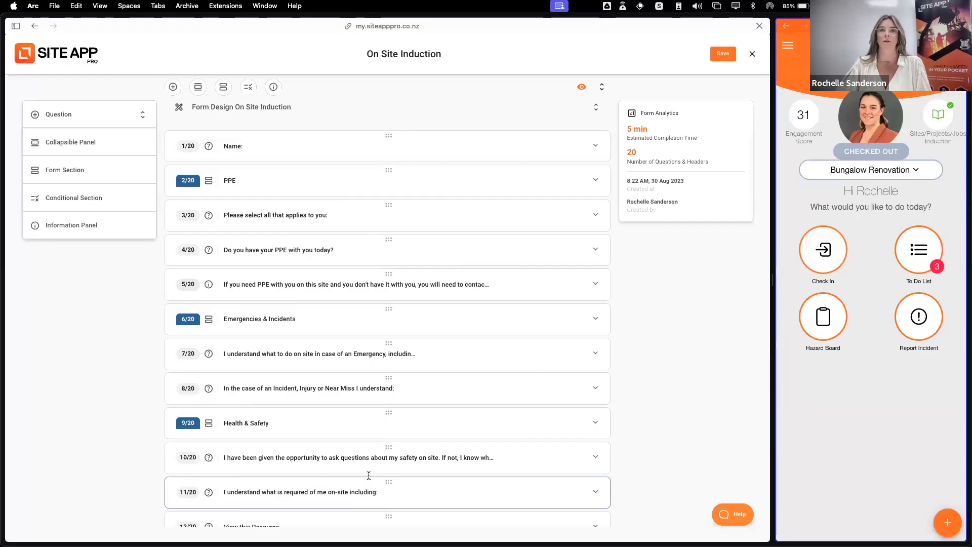
click(311, 158)
drag(311, 158, 308, 205)
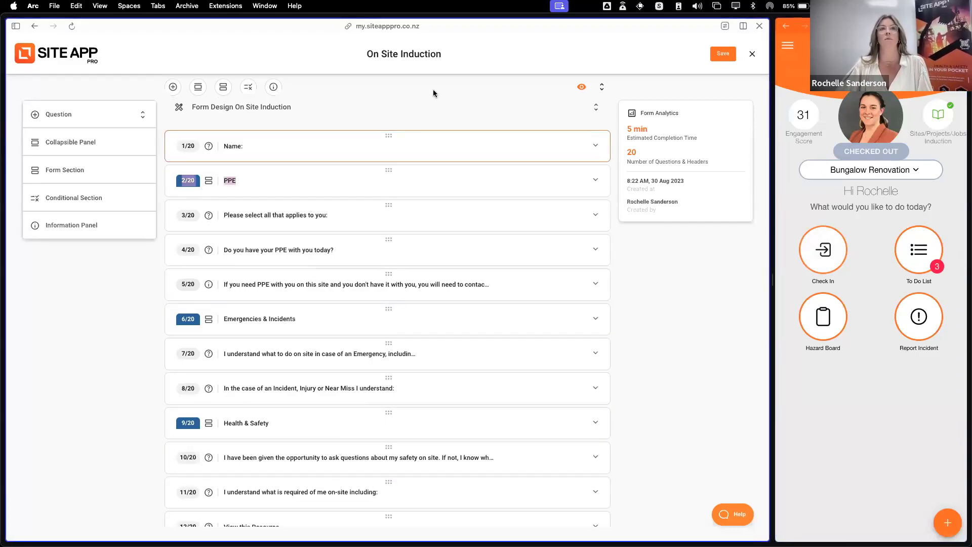
mouse_move(389, 136)
mouse_down()
mouse_move(394, 189)
mouse_move(388, 134)
mouse_up()
click(323, 148)
click(193, 173)
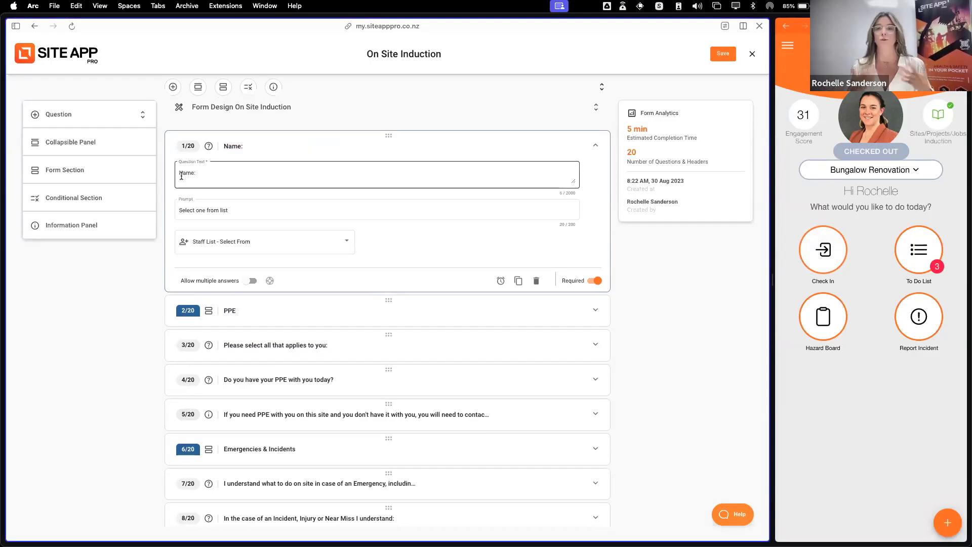
click(294, 147)
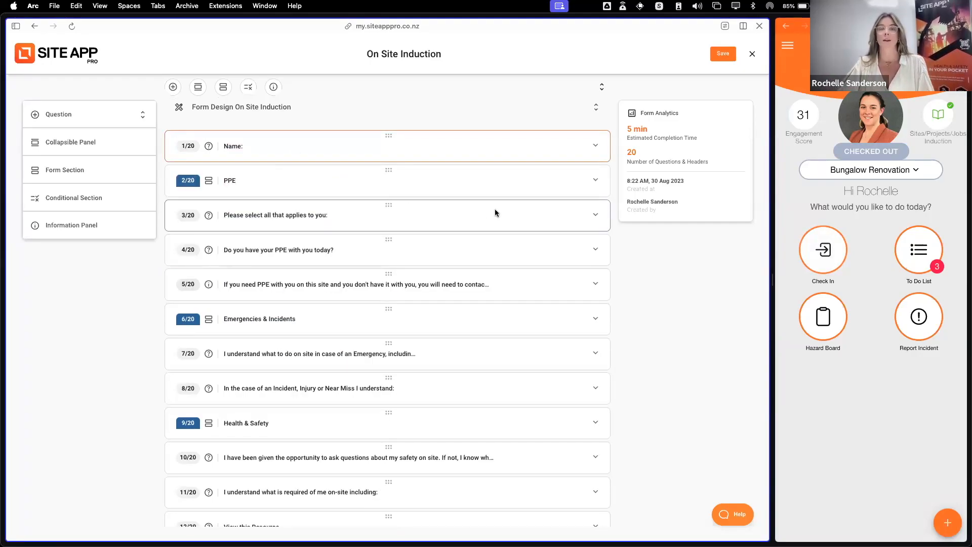
Open the form's name for editing, accept "On Site Induction" as the name, and save the form
scroll(495, 208, up, 3)
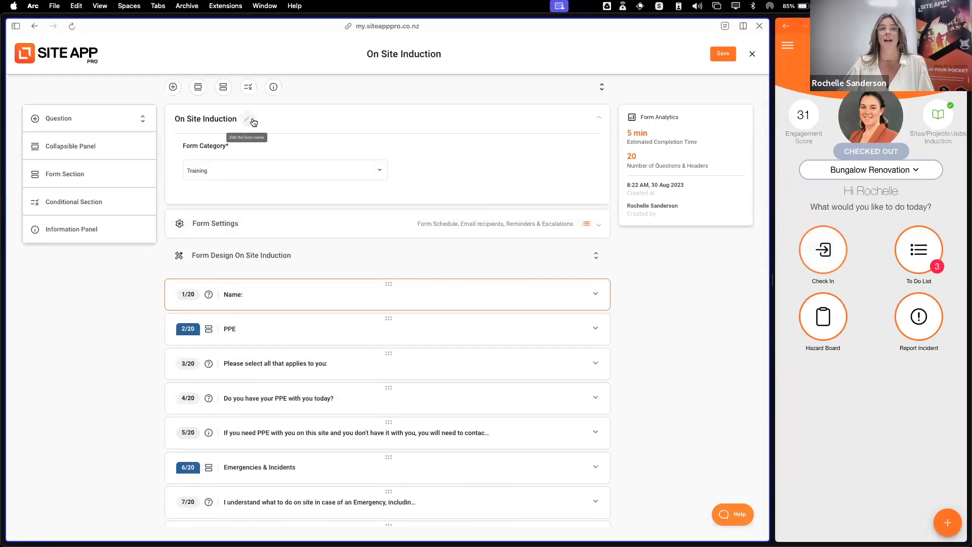
click(249, 120)
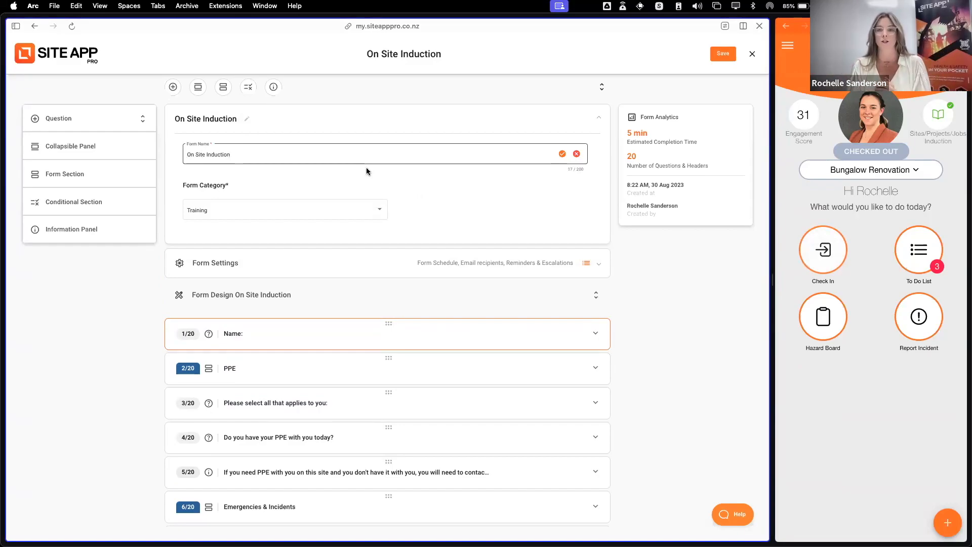
click(563, 154)
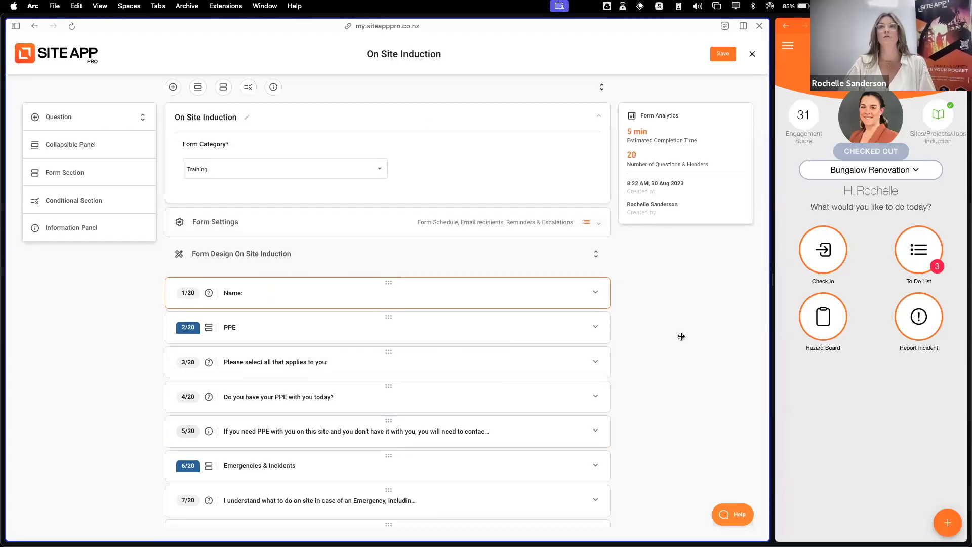
click(724, 53)
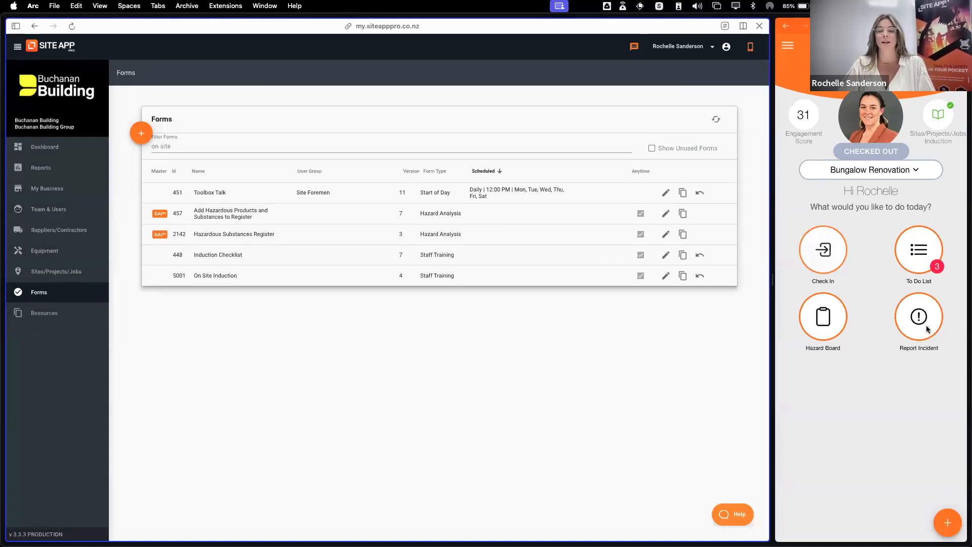
Filter the Forms list by "incide" and open the Site Incident and Injury Register form
drag(186, 146, 127, 140)
text(incide)
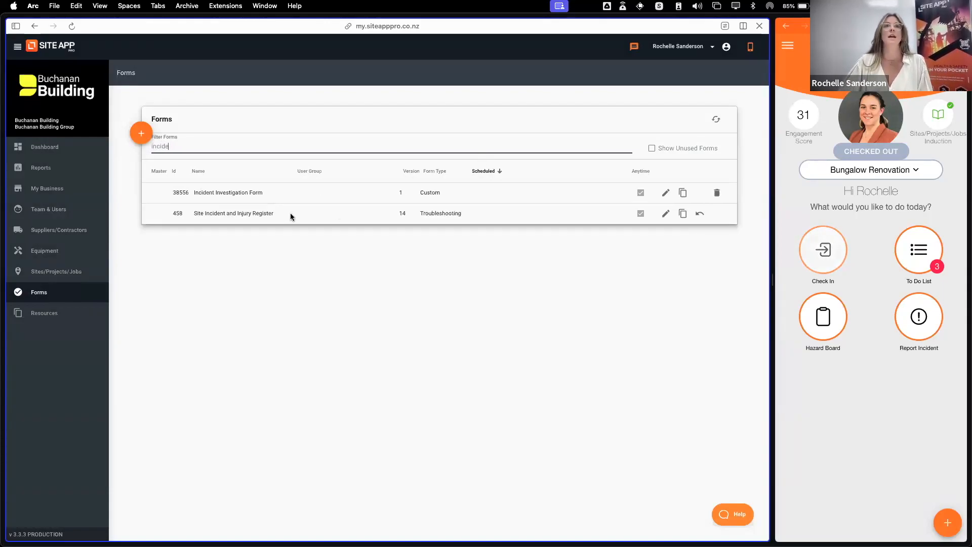
drag(292, 216, 189, 214)
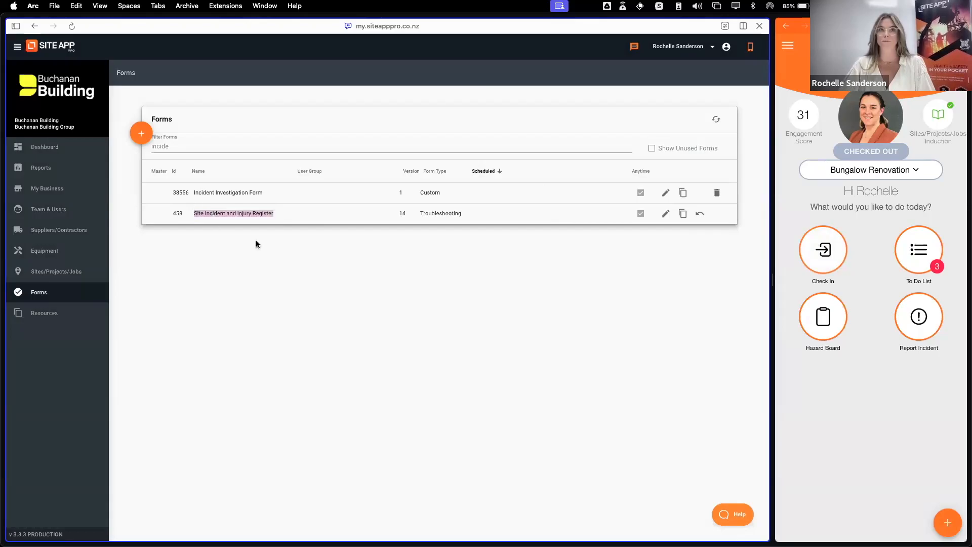
click(667, 214)
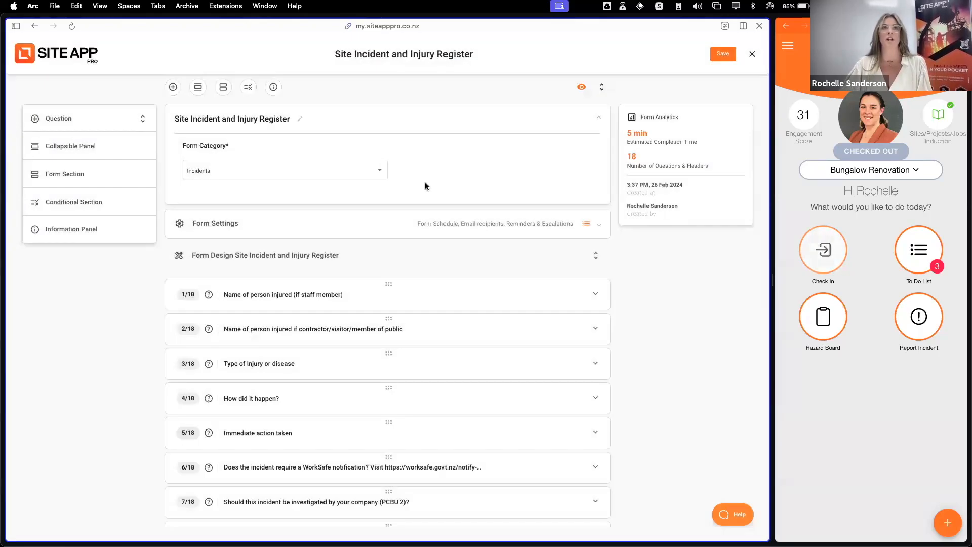
Review the Site Incident and Injury Register's name field and questions, and close the form without saving
click(299, 119)
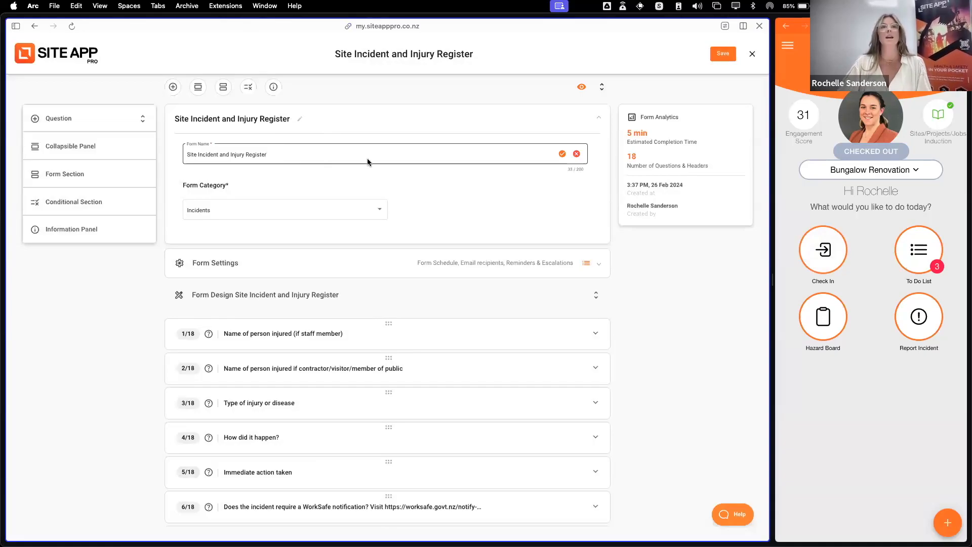
scroll(420, 369, down, 3)
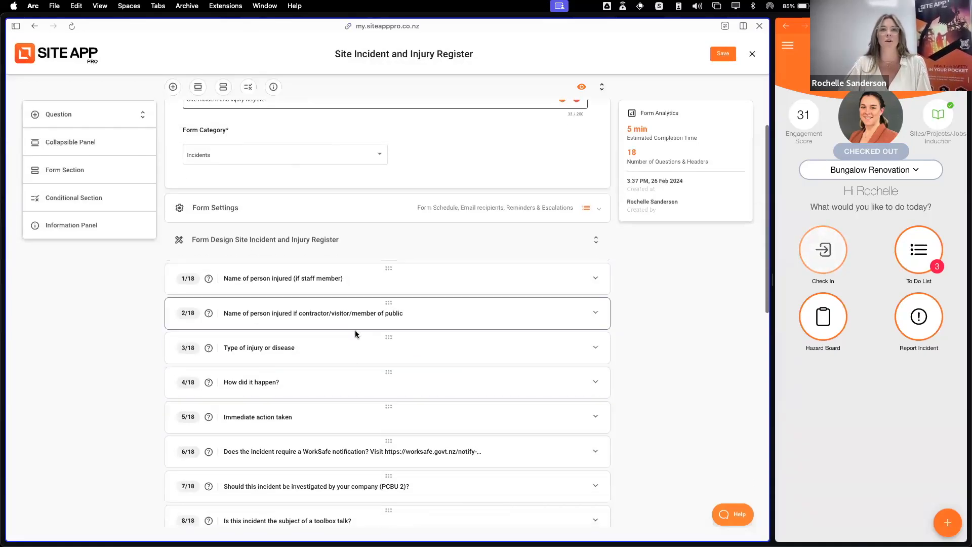
scroll(362, 475, down, 5)
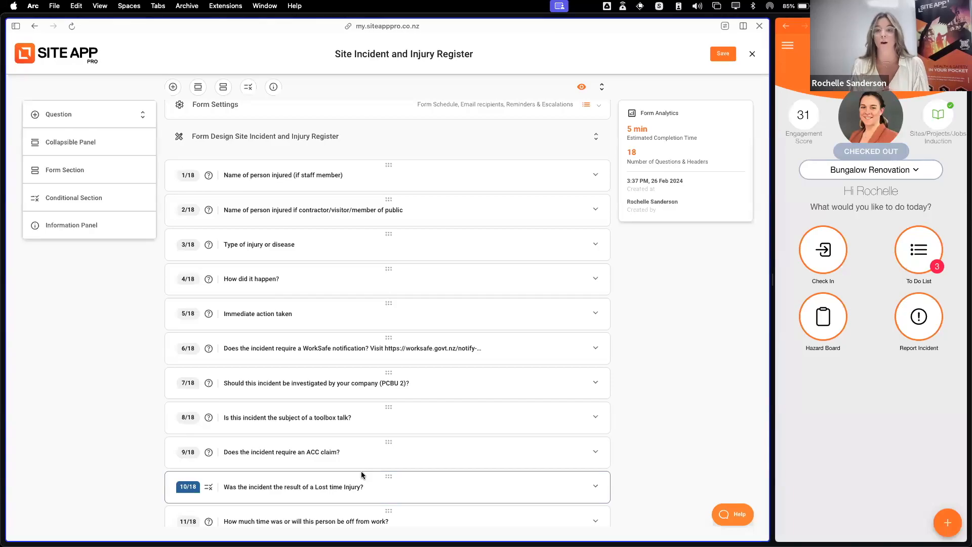
scroll(403, 424, up, 8)
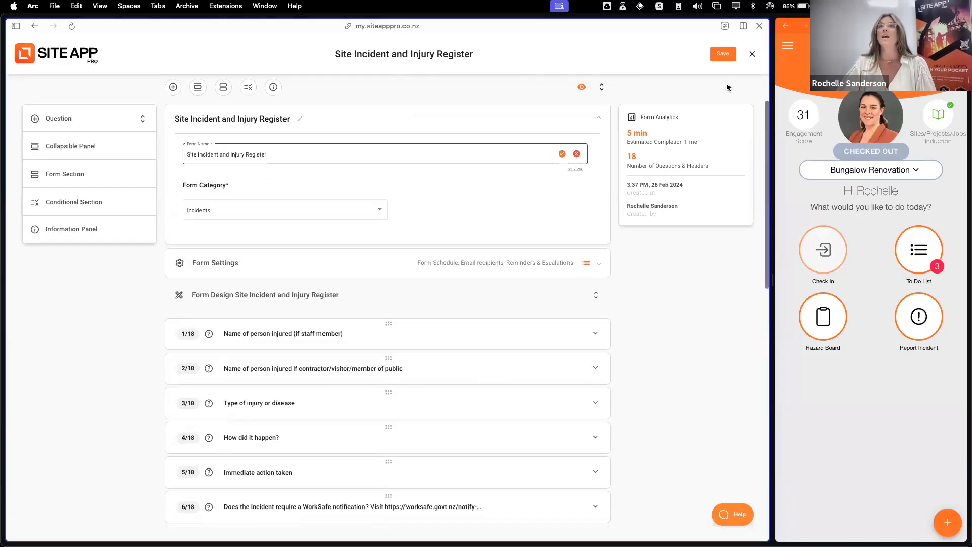
click(752, 54)
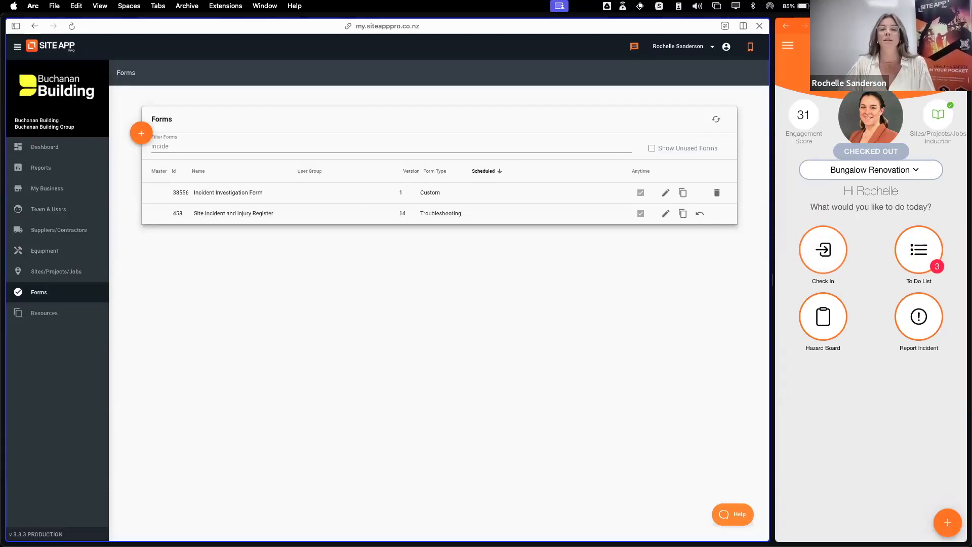
Filter the Forms list by "equi" to point out the Equipment maintenance register, and by "road" to find the Road User Charges form
drag(172, 146, 120, 140)
text(equip)
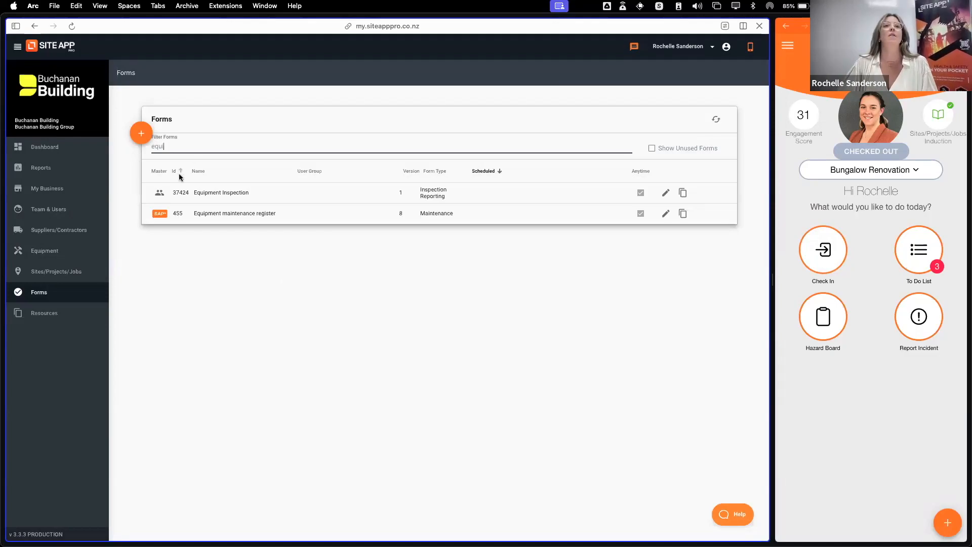
drag(281, 215, 194, 212)
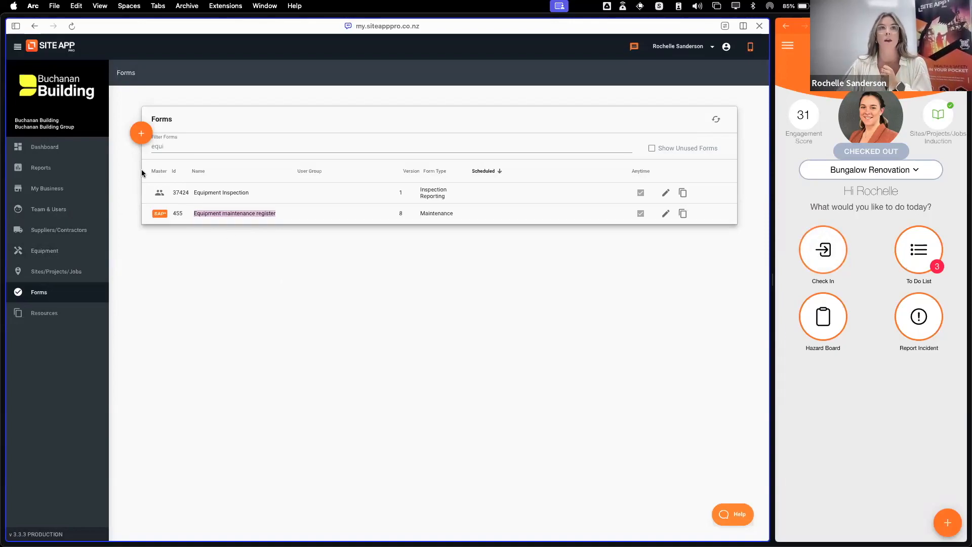
drag(173, 145, 143, 148)
text(road)
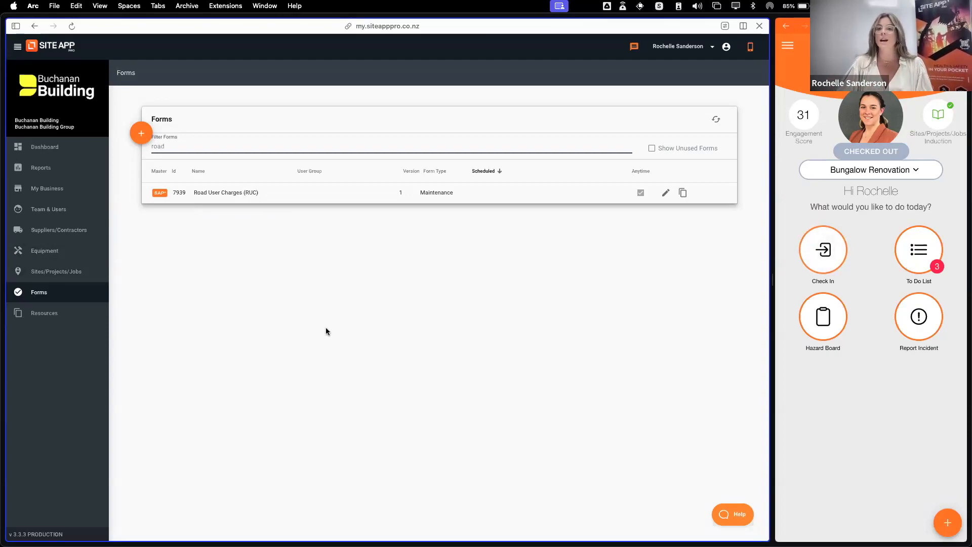
Search the mobile app's form list for "ruc" and "equ", and return to the app's home screen
click(945, 522)
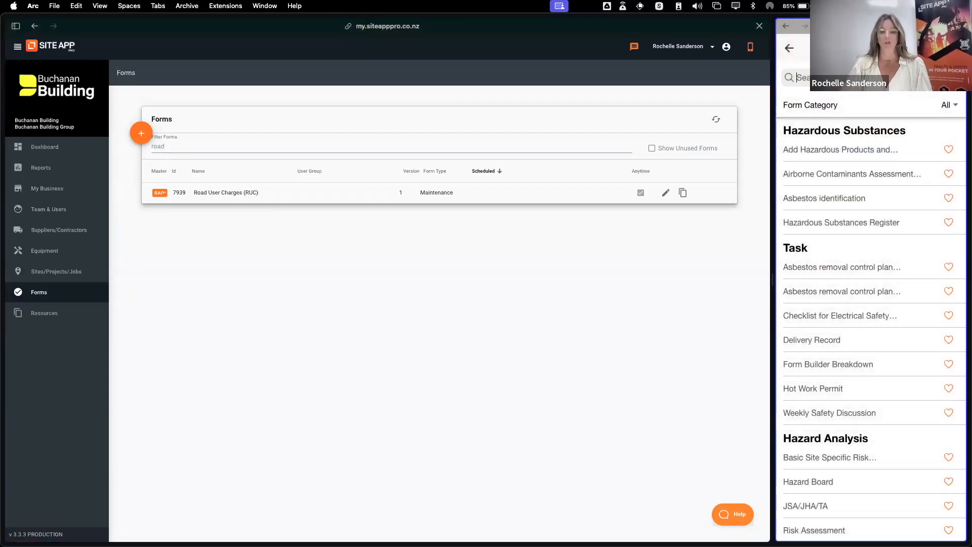
text(ruc)
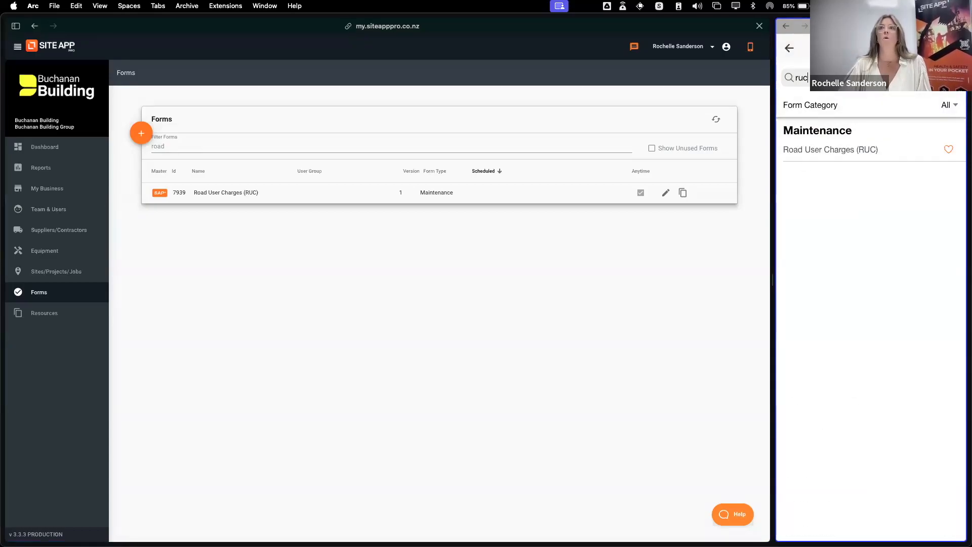
text(equ)
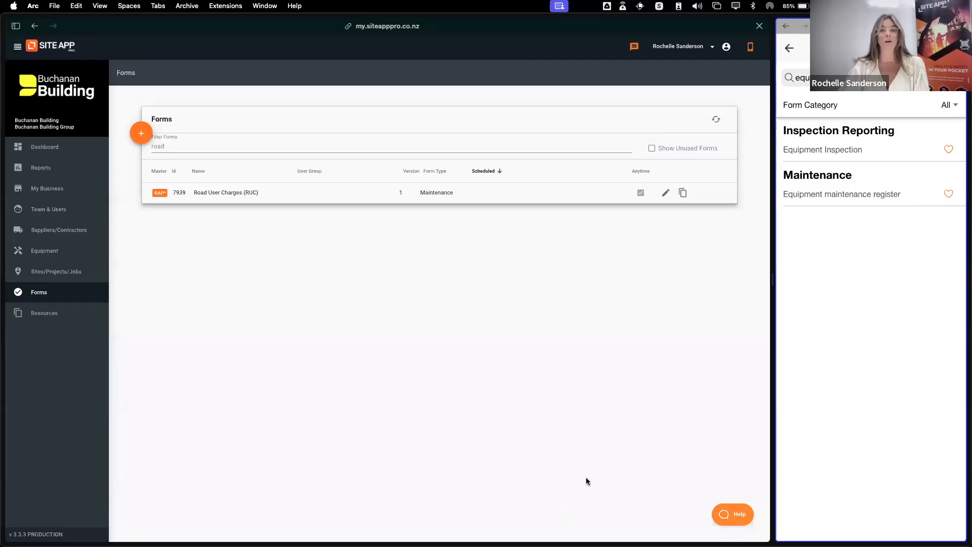
click(791, 49)
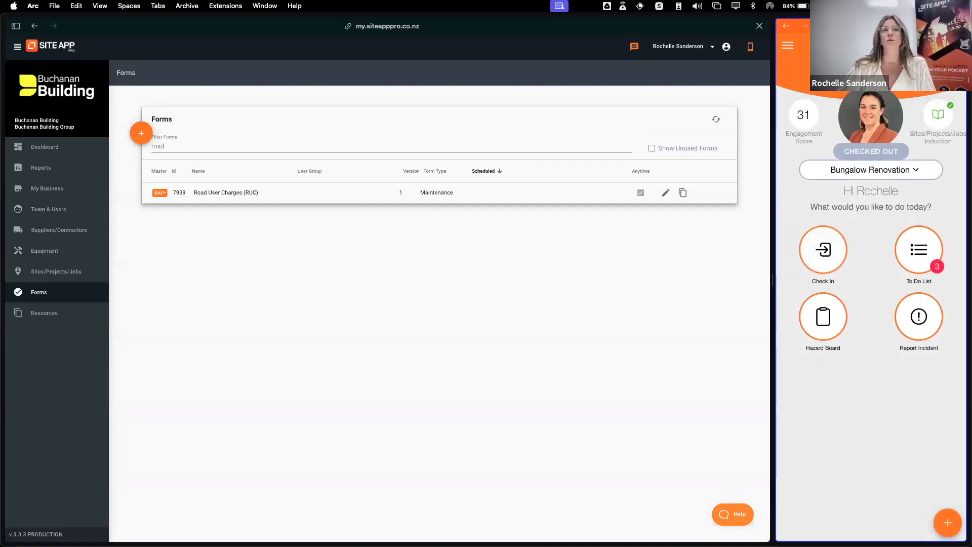
Filter the Forms list by "inci", and open the Site Incident and Injury Register to review its questions through to the final signature
drag(174, 145, 152, 145)
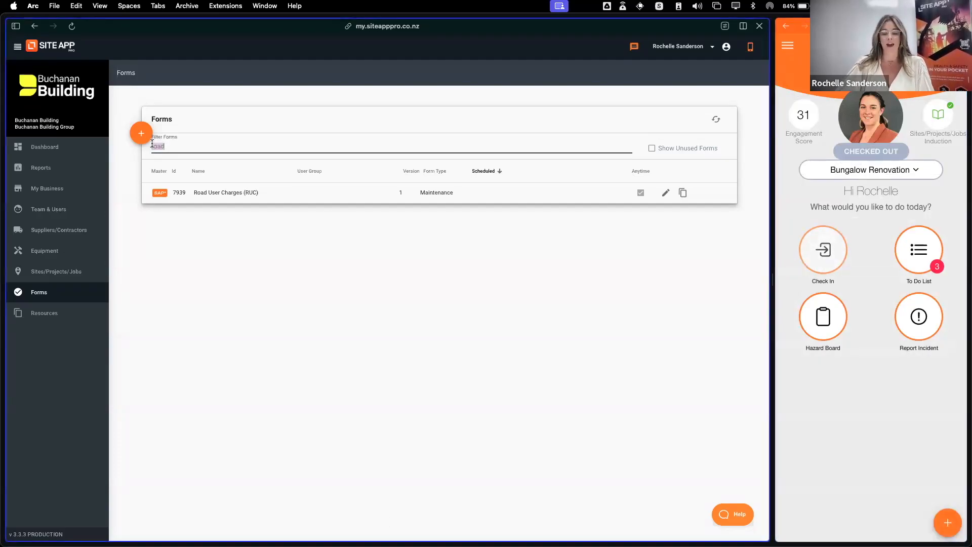
key(BackSpace)
text(inci)
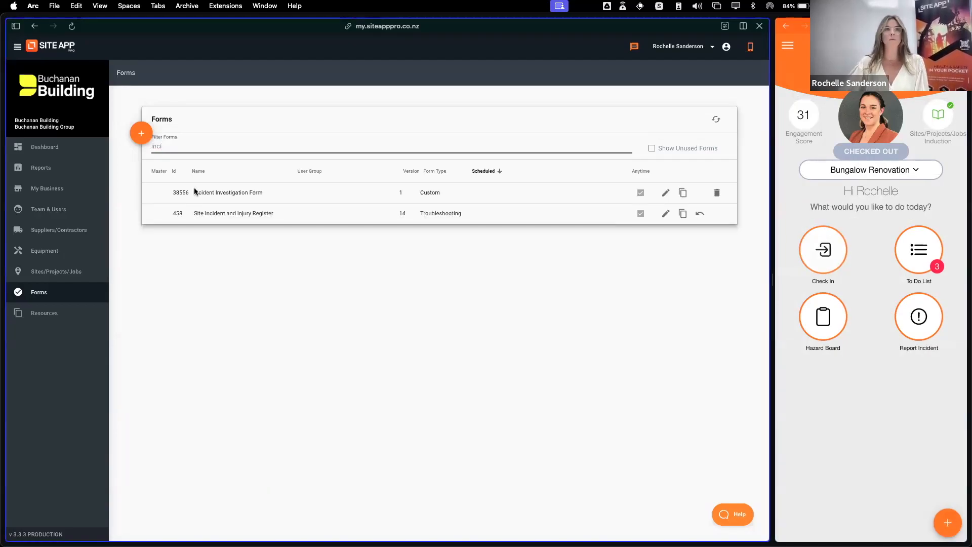
click(219, 213)
triple_click(219, 214)
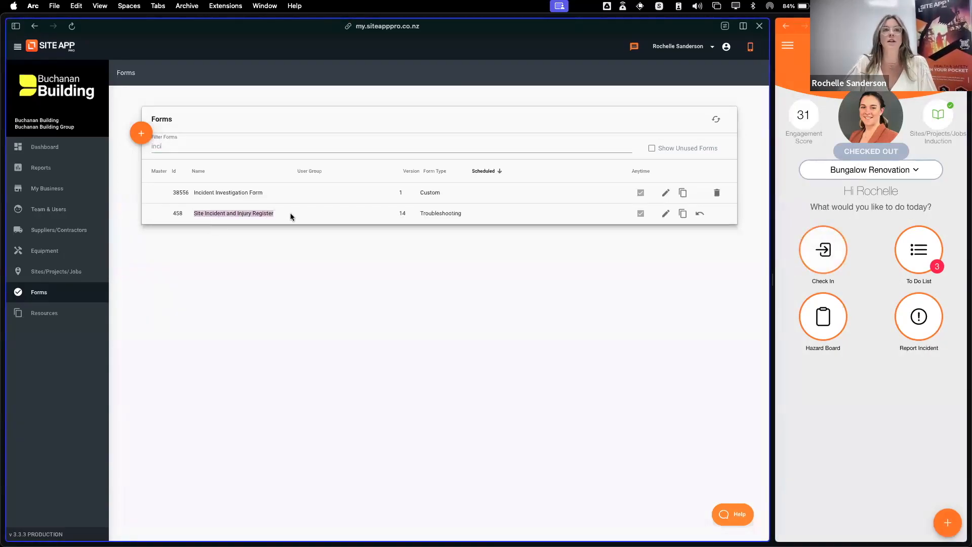
click(667, 212)
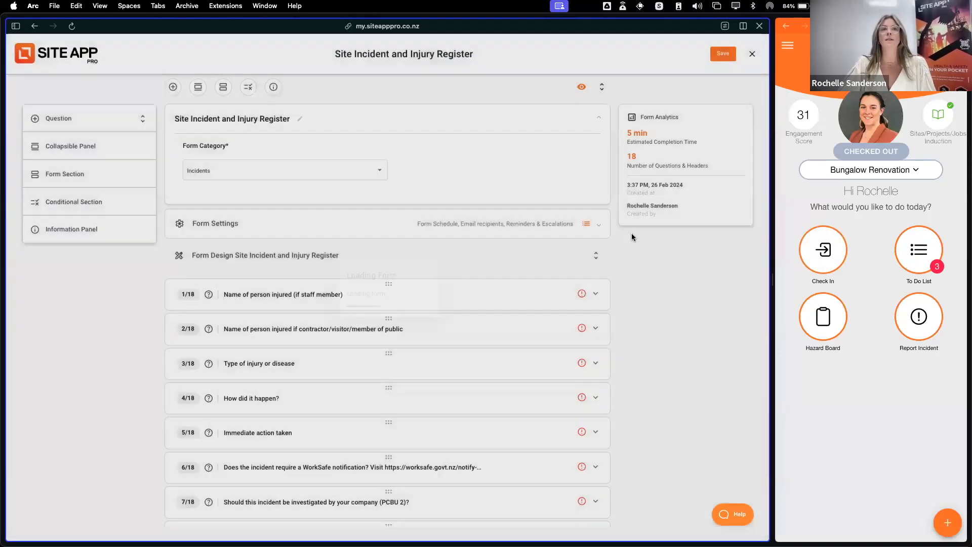
scroll(652, 301, down, 2)
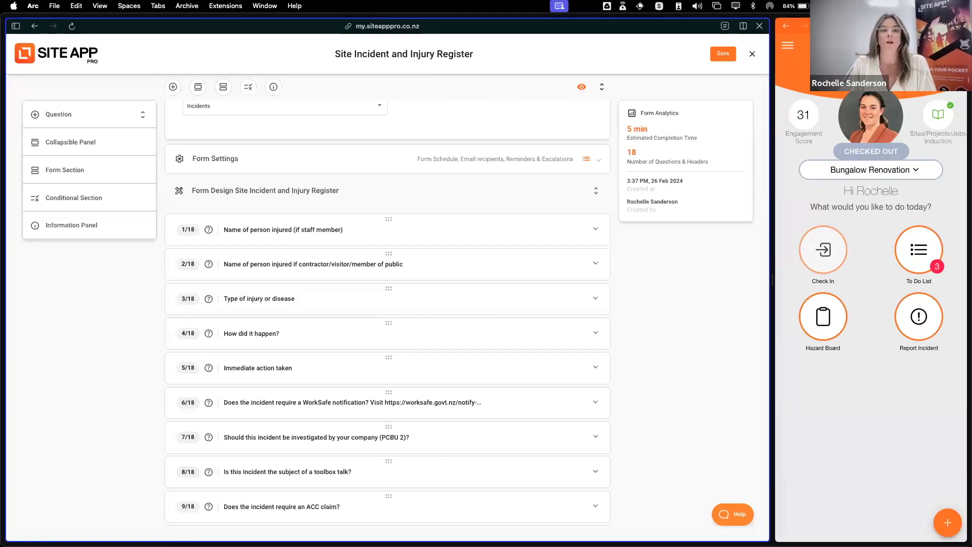
scroll(470, 402, down, 3)
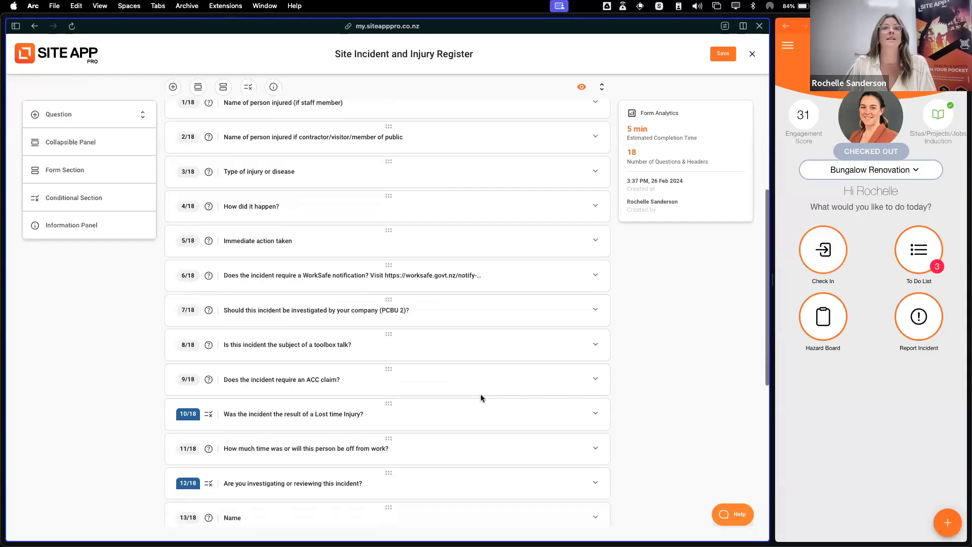
scroll(488, 417, down, 7)
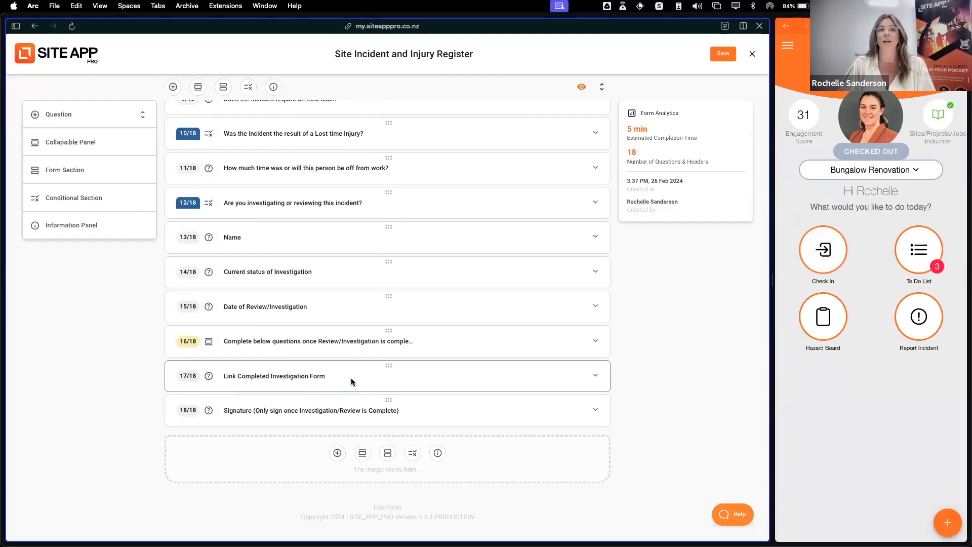
scroll(374, 373, up, 1)
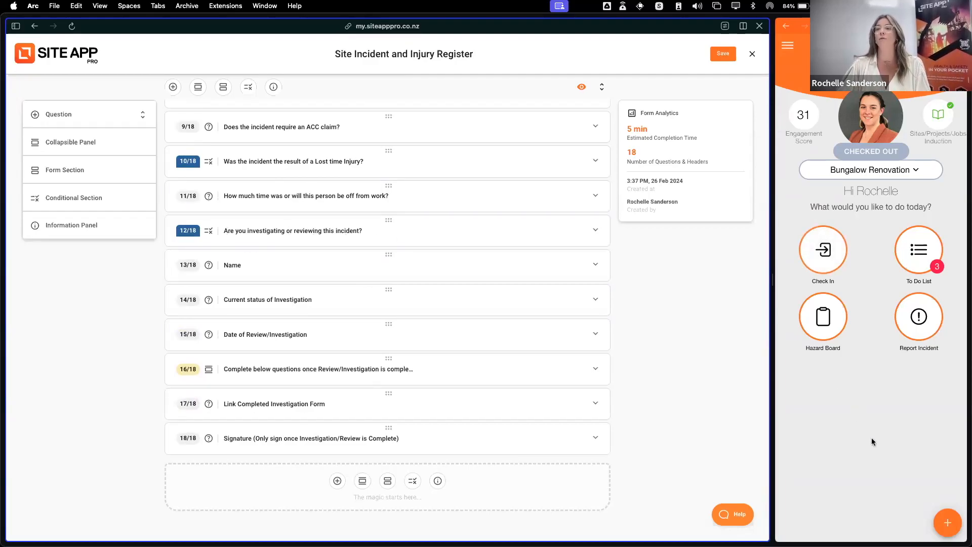
Open the 28 Feb draft of the Site Incident and Injury Register from the mobile app's saved forms
click(947, 528)
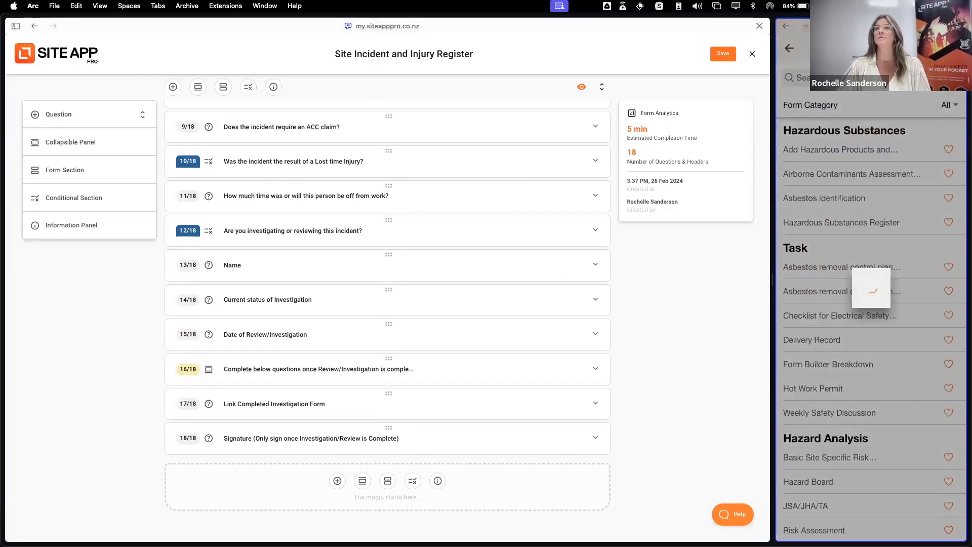
click(791, 49)
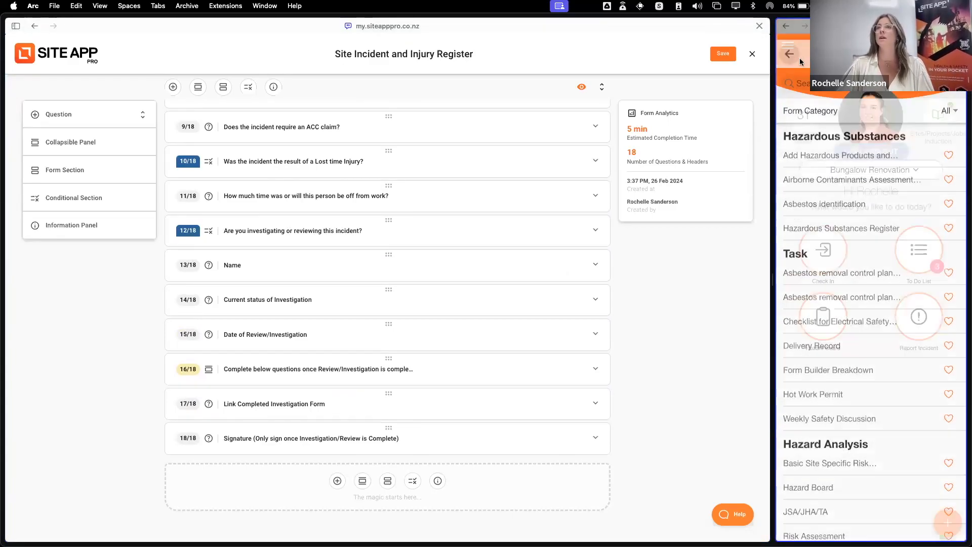
click(790, 47)
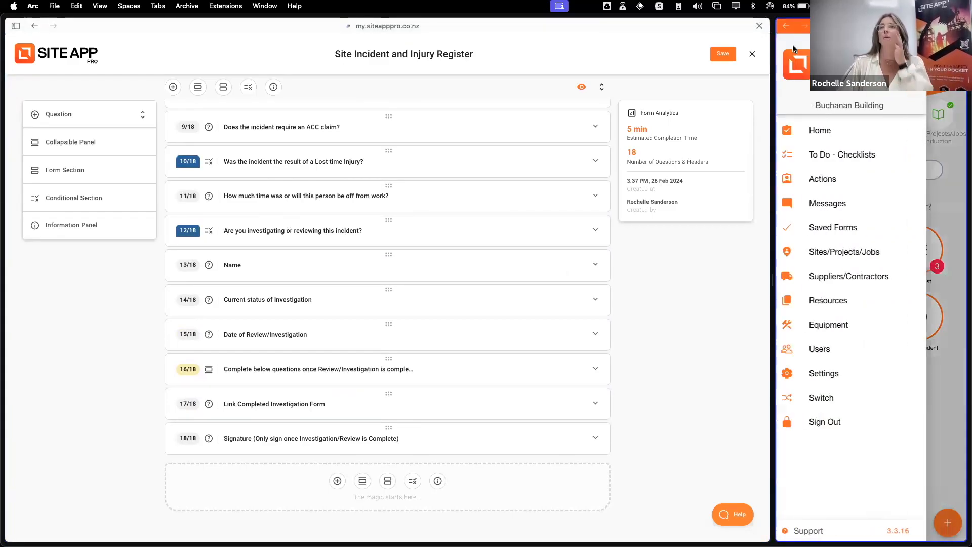
click(837, 234)
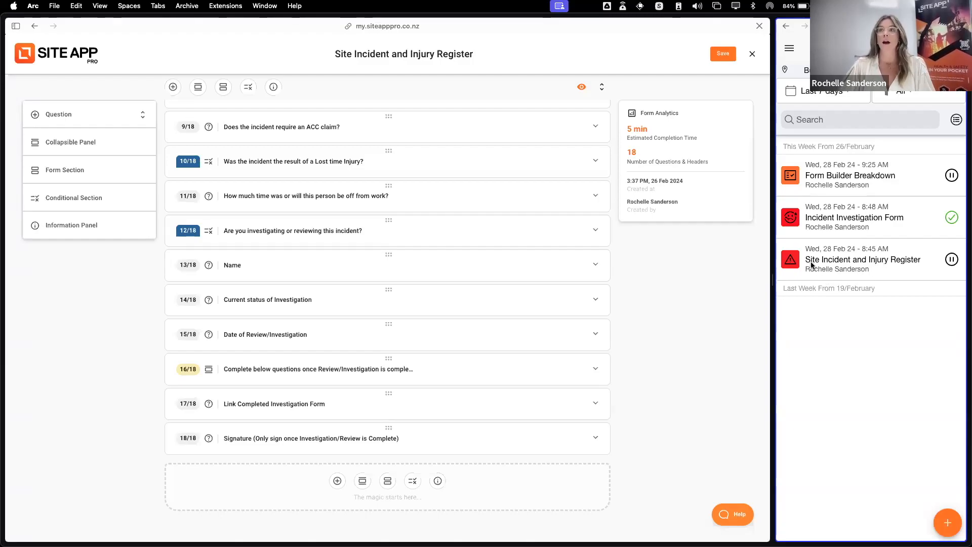
click(907, 254)
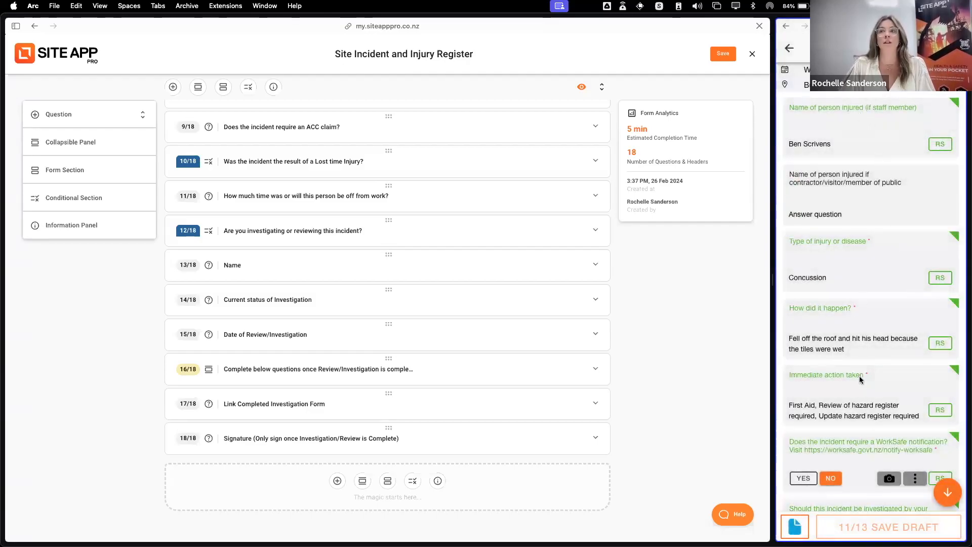
Review the draft register's answers from the injured person's name down to the lost time injury and investigation questions
scroll(860, 398, down, 2)
scroll(861, 398, up, 2)
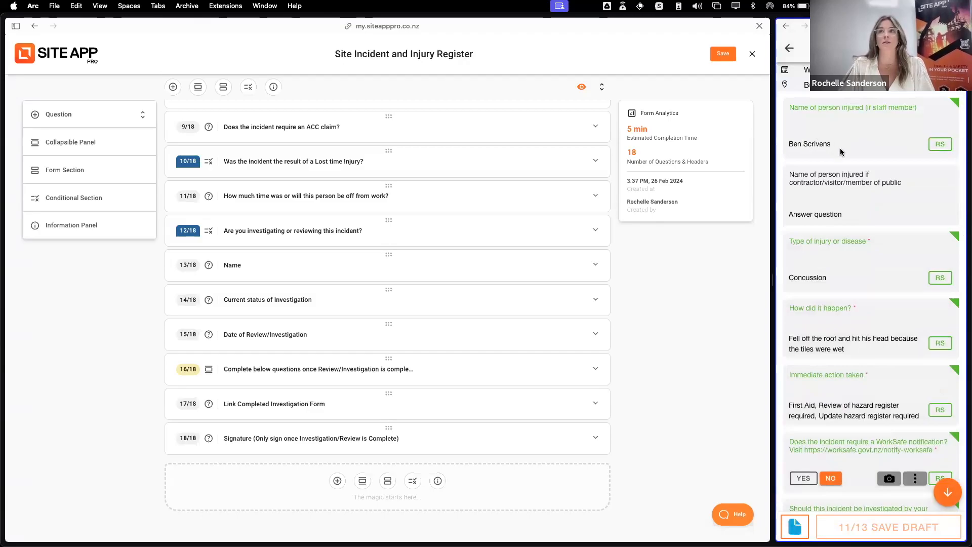
scroll(843, 295, down, 2)
scroll(864, 299, down, 4)
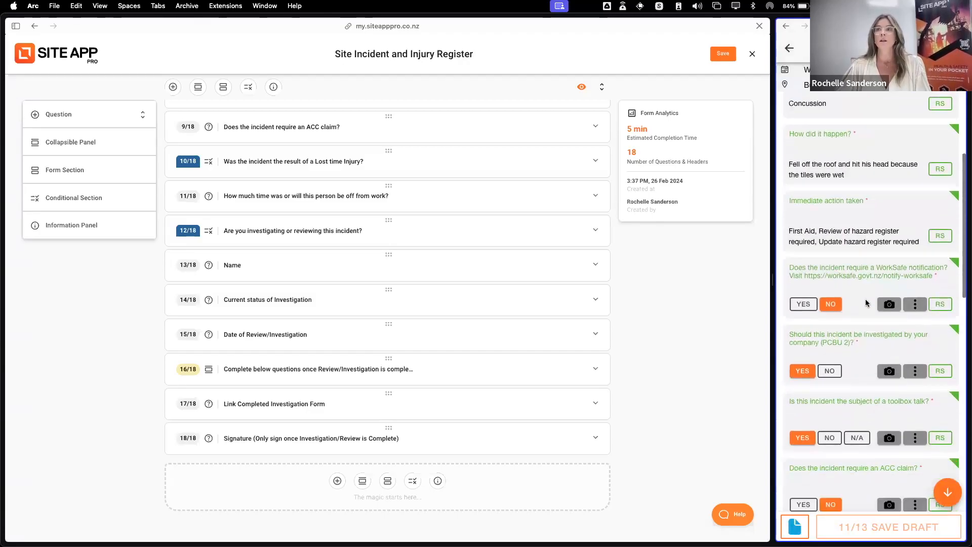
scroll(863, 304, down, 4)
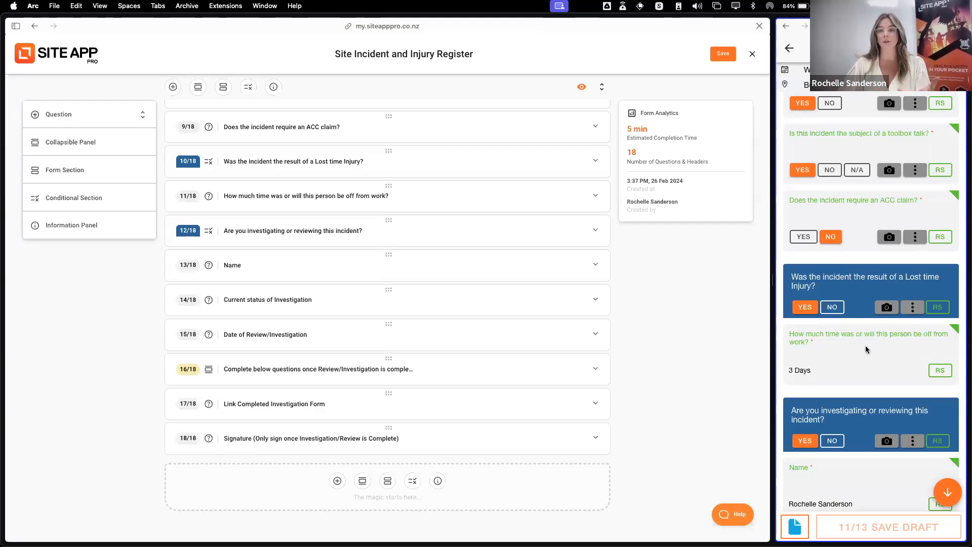
scroll(866, 351, down, 1)
scroll(866, 351, down, 3)
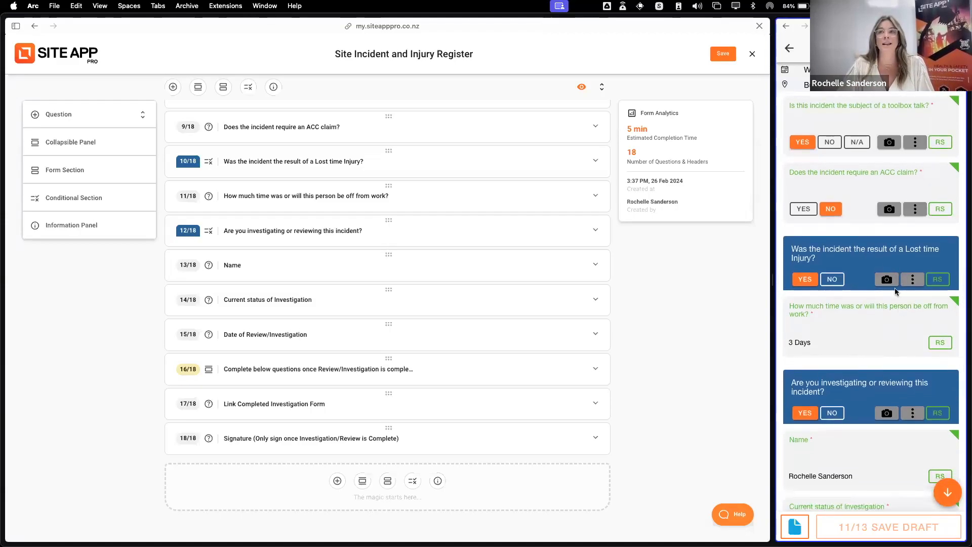
scroll(875, 339, down, 3)
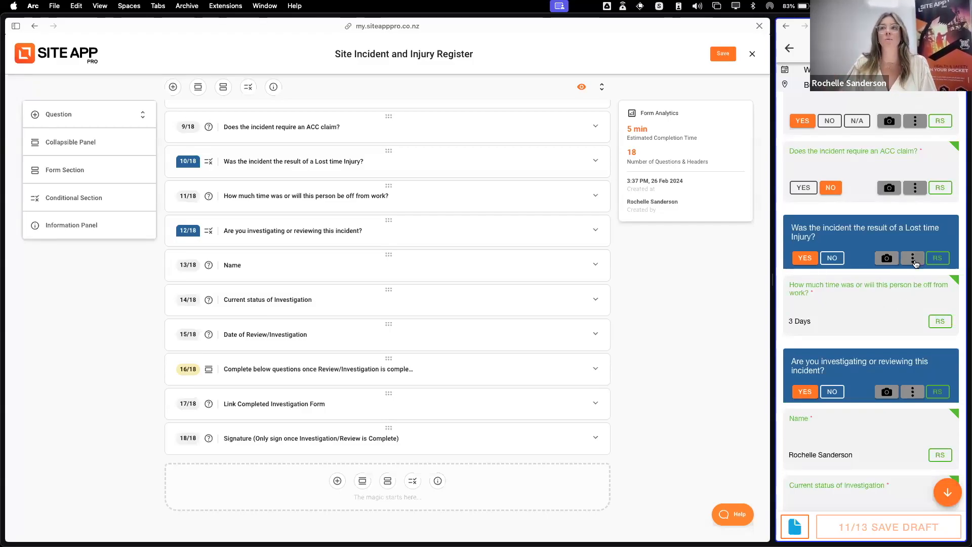
Add an action to the lost time injury question with the text "please complete a LTI form for this incident"
click(914, 261)
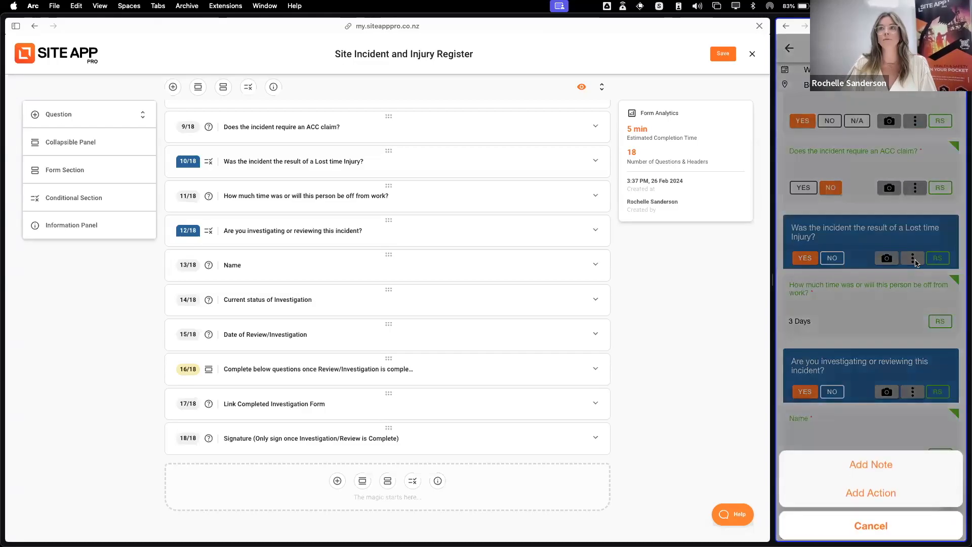
click(886, 494)
click(828, 119)
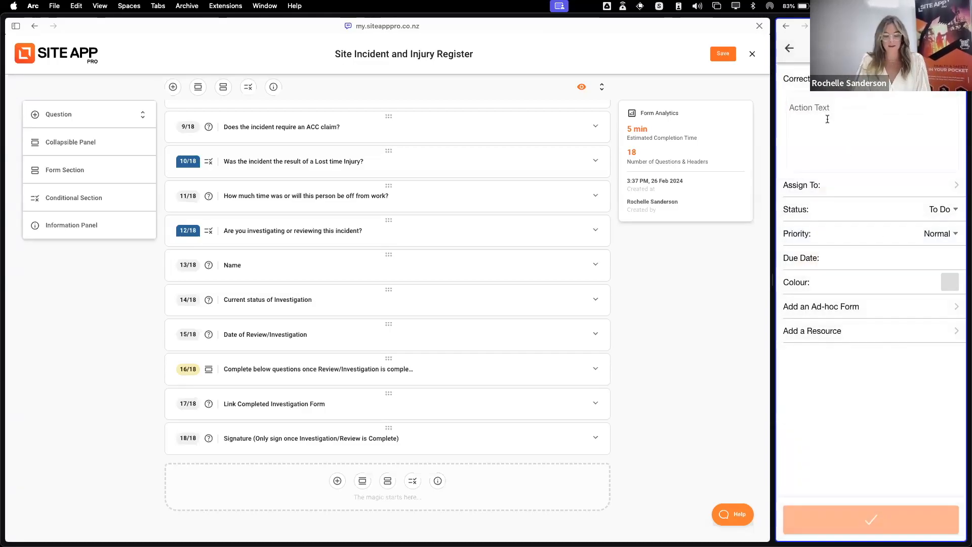
text(please complete a LTI)
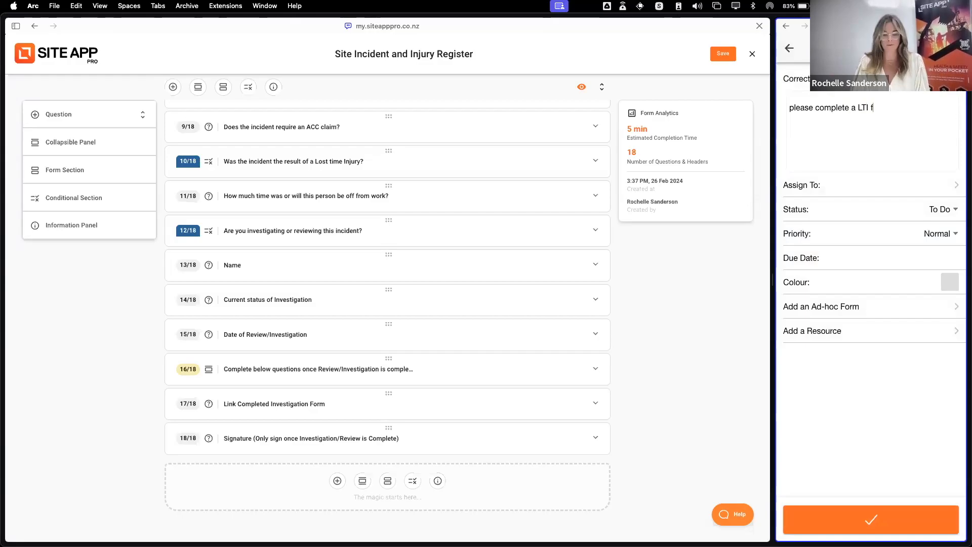
text(for this incident)
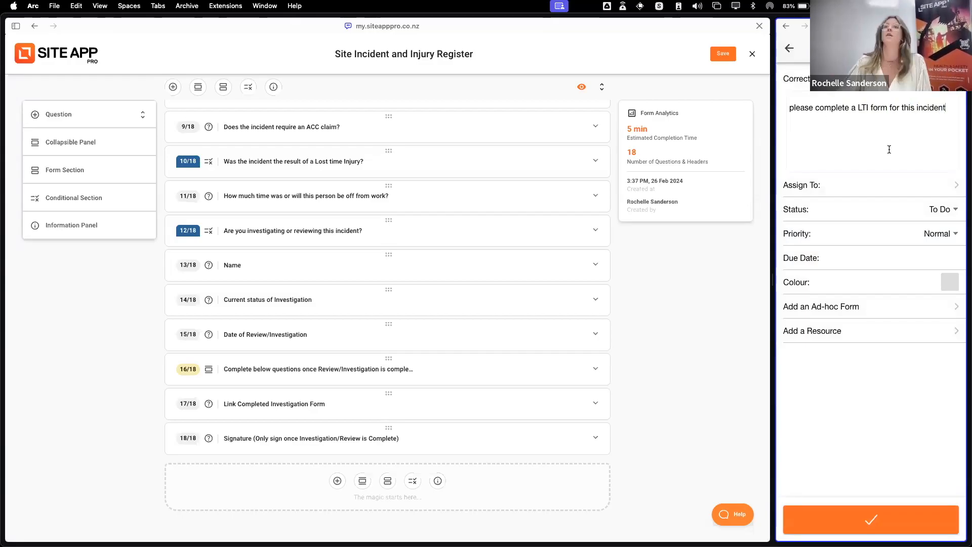
Assign the action to the first person in the user list and set its priority to High
click(870, 186)
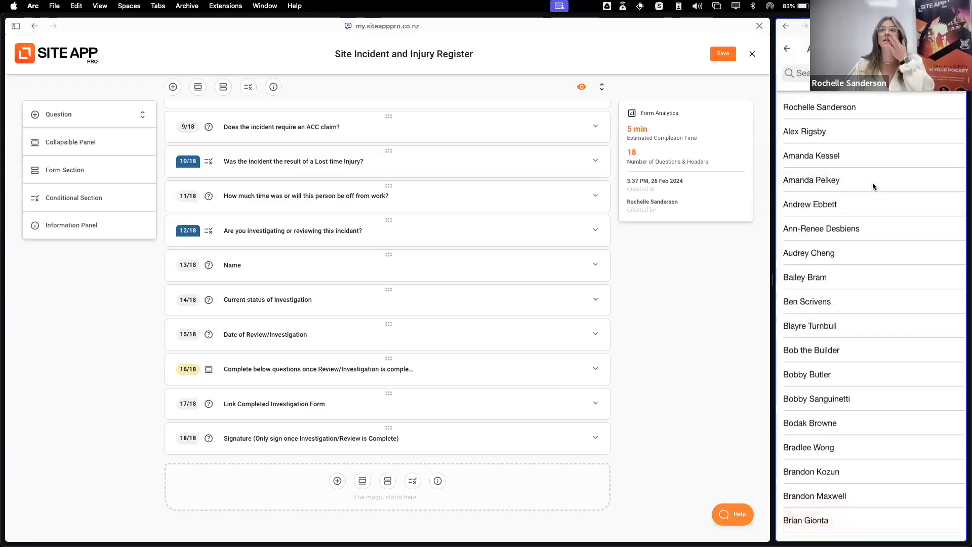
click(863, 108)
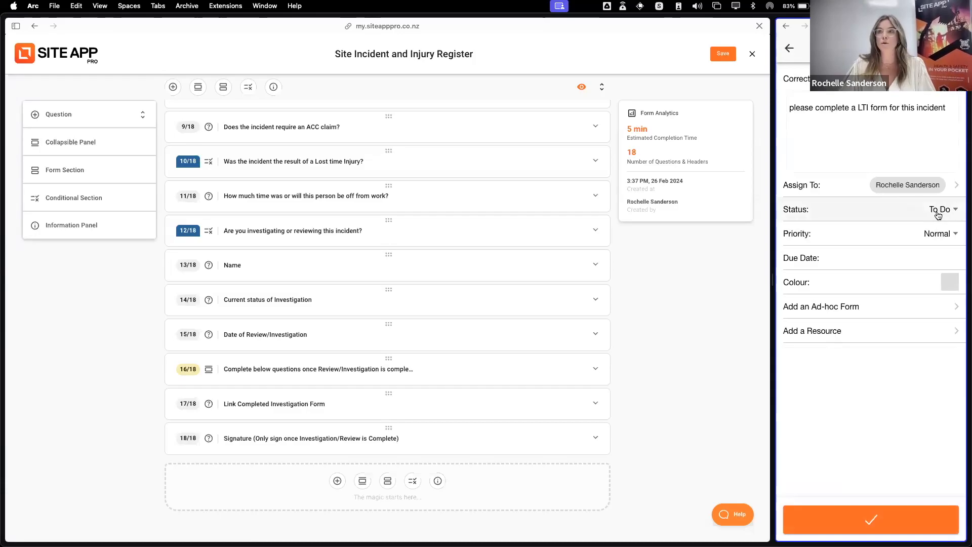
click(951, 234)
click(860, 265)
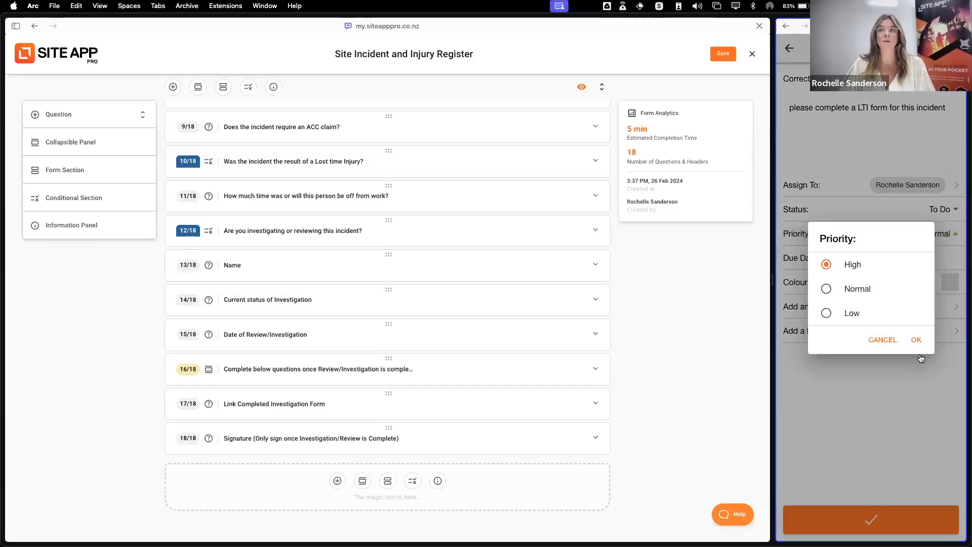
click(917, 340)
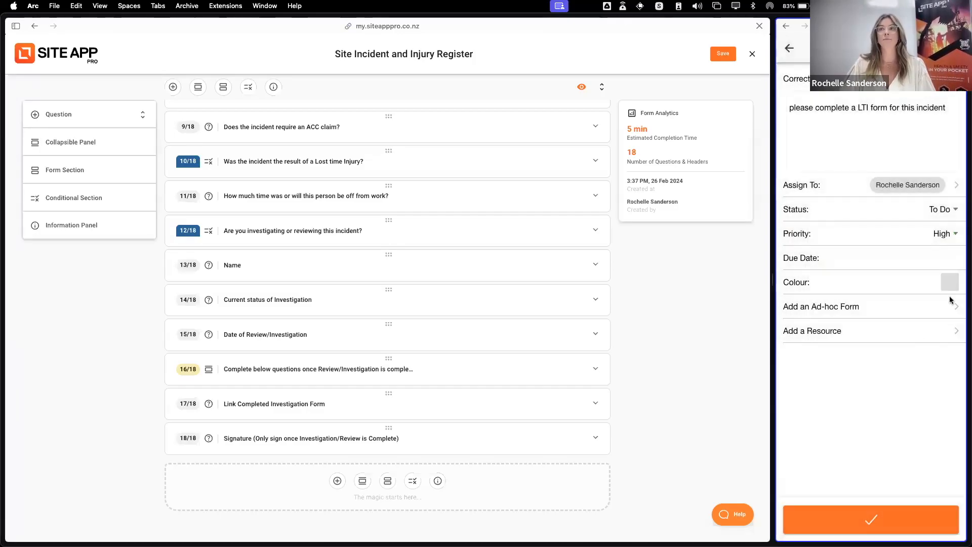
Set the action's due date to Thu 29 Feb 2024 and save the action to the form
click(946, 258)
click(893, 248)
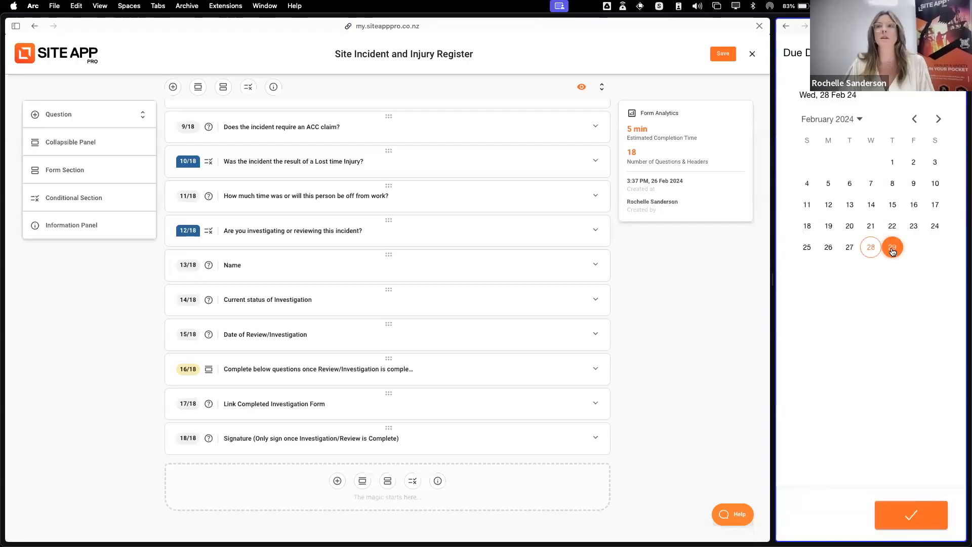
click(909, 515)
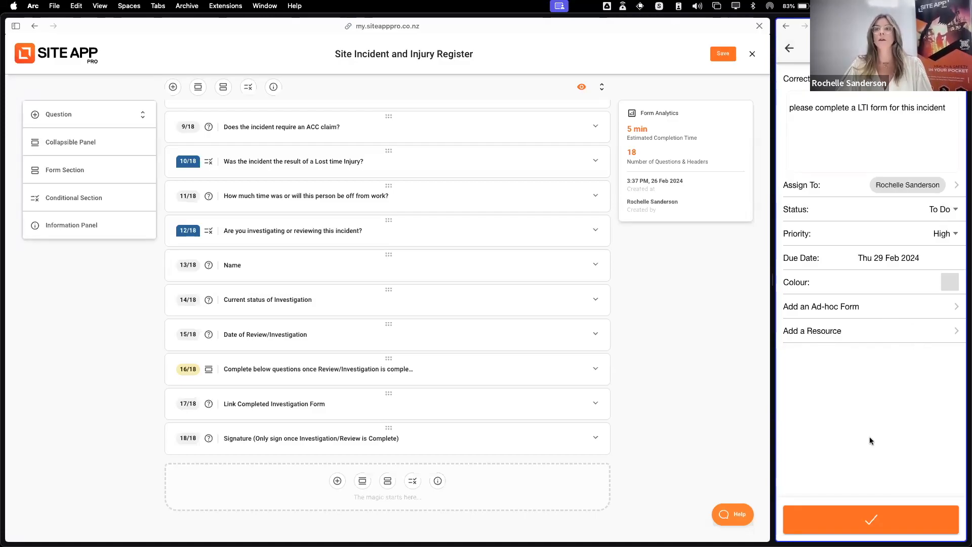
click(876, 521)
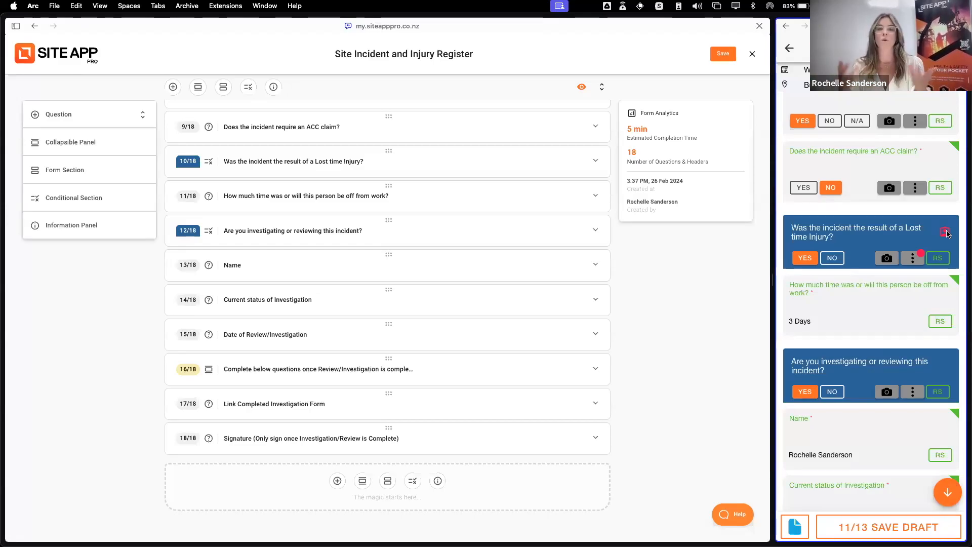
Switch the answer to "Are you investigating or reviewing this incident?" to No, and return it to Yes
scroll(896, 332, down, 3)
scroll(885, 349, down, 2)
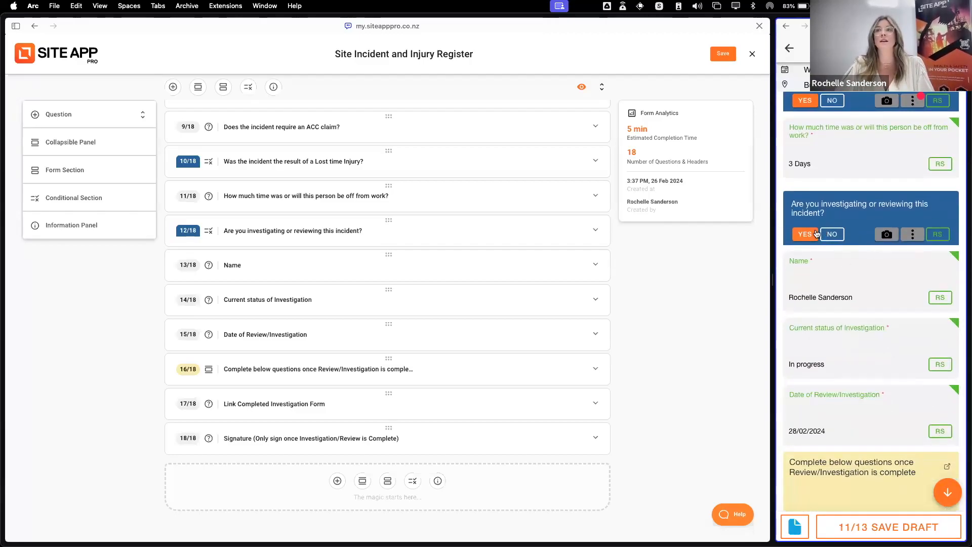
click(833, 239)
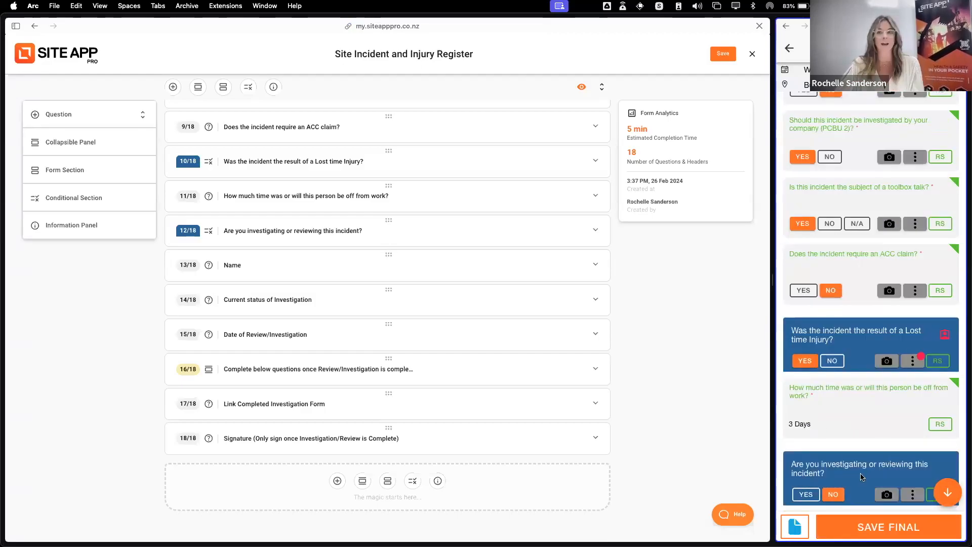
click(806, 495)
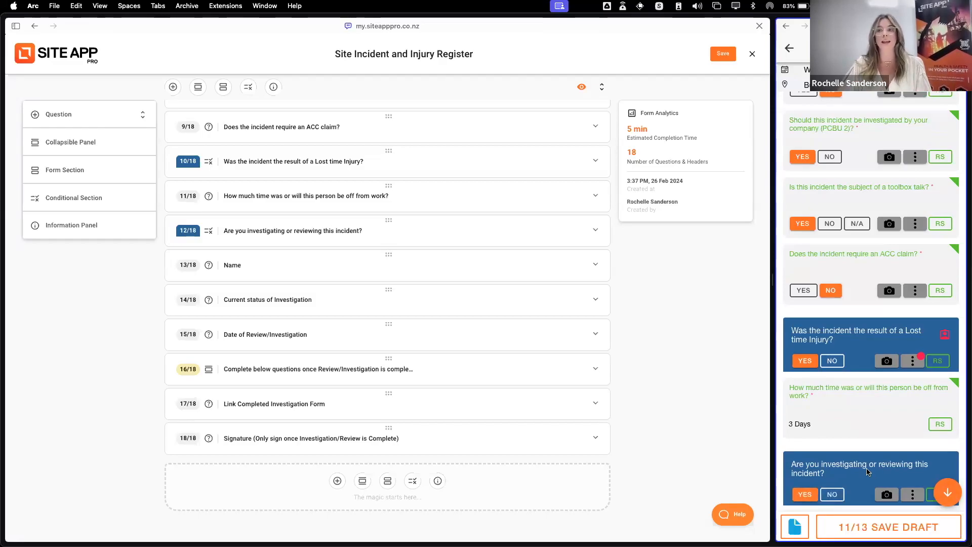
Review the investigation questions through to the linked investigation form and signature, and save the register as a draft
scroll(869, 472, down, 3)
scroll(870, 470, down, 2)
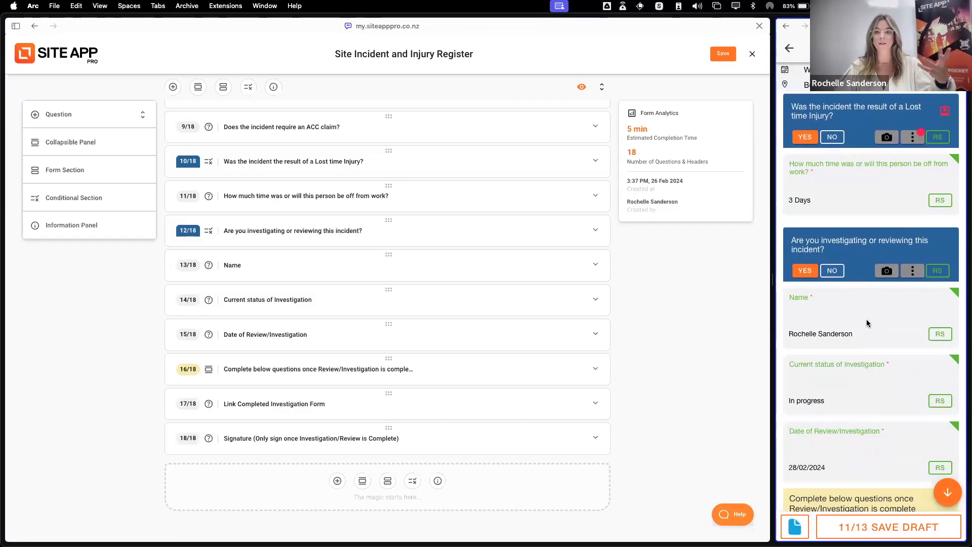
scroll(894, 323, down, 2)
scroll(893, 323, down, 1)
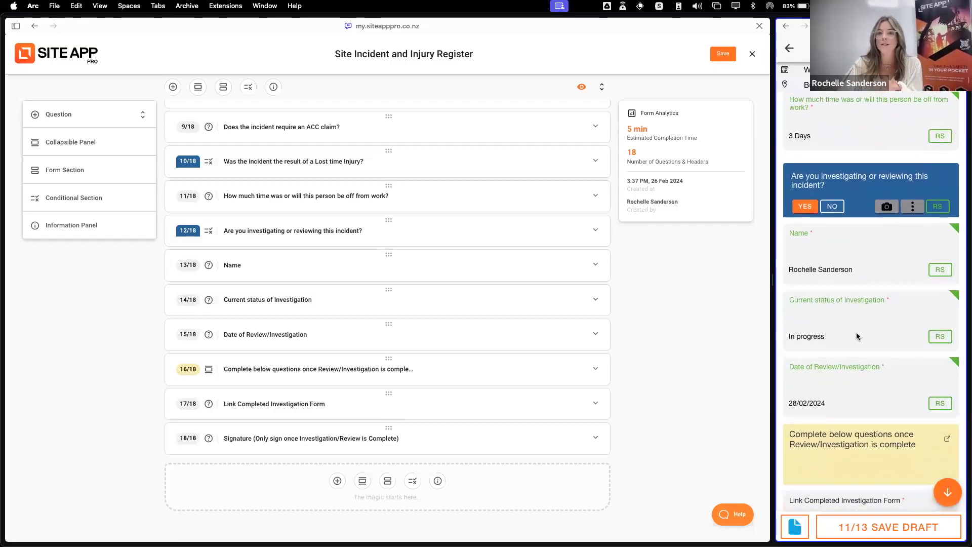
scroll(850, 330, down, 1)
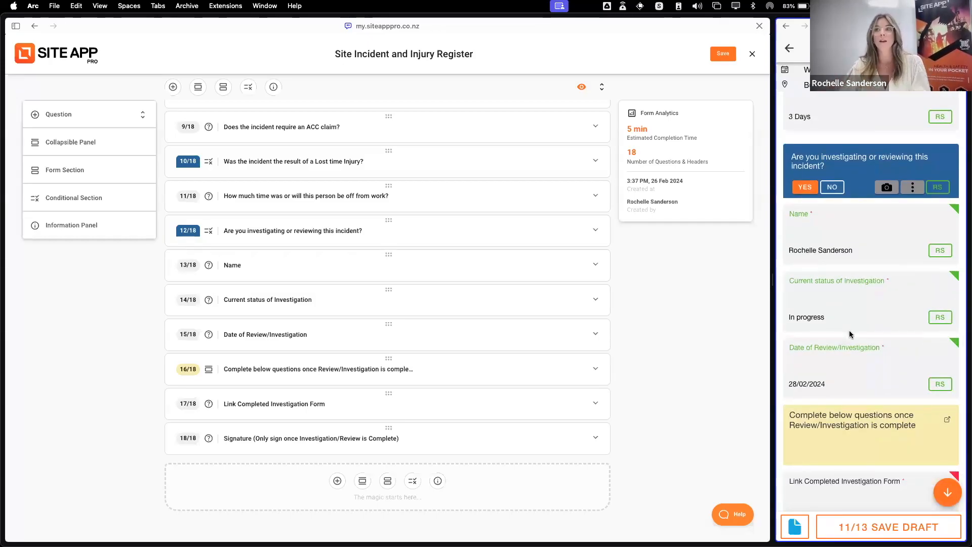
scroll(815, 339, down, 2)
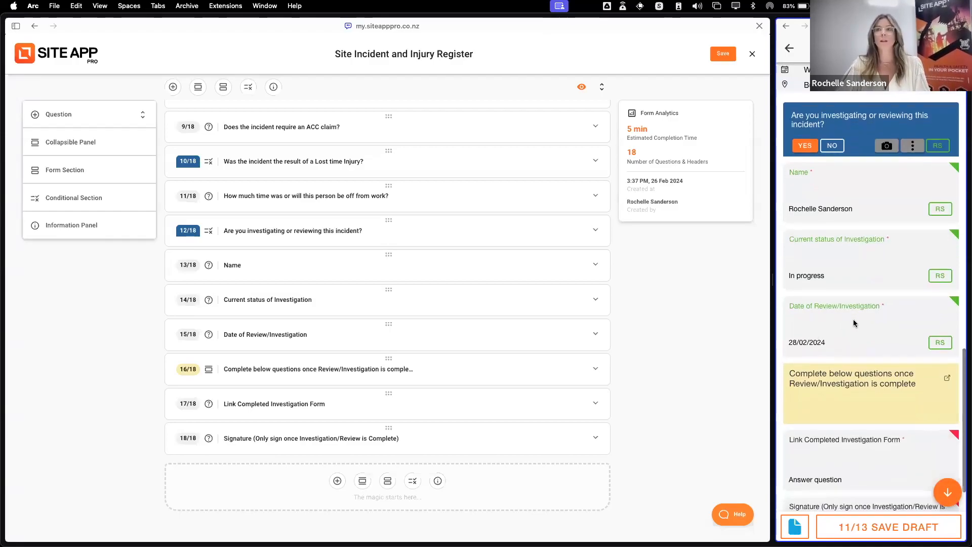
scroll(850, 321, down, 3)
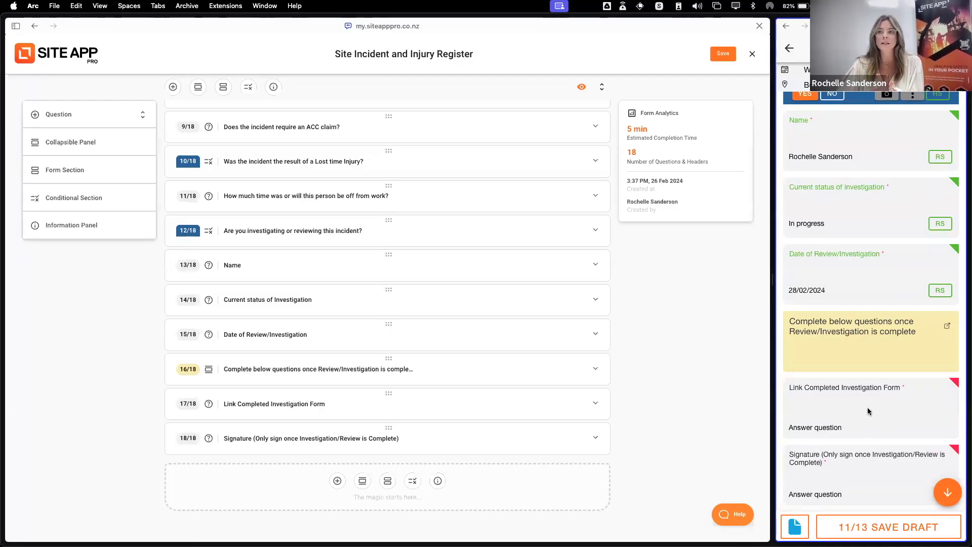
click(899, 529)
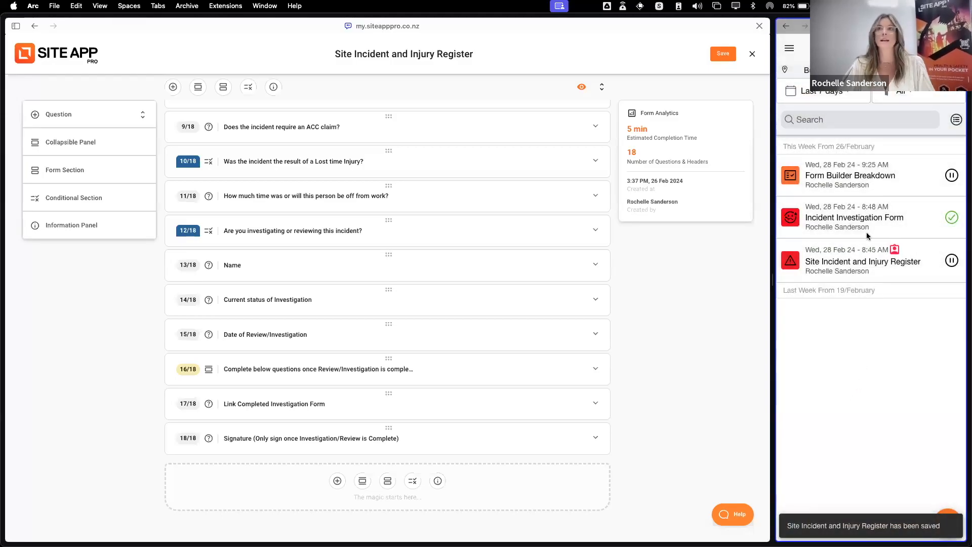
Open the saved Incident Investigation Form and review its answers from the organisation details through to the prevention actions
click(894, 223)
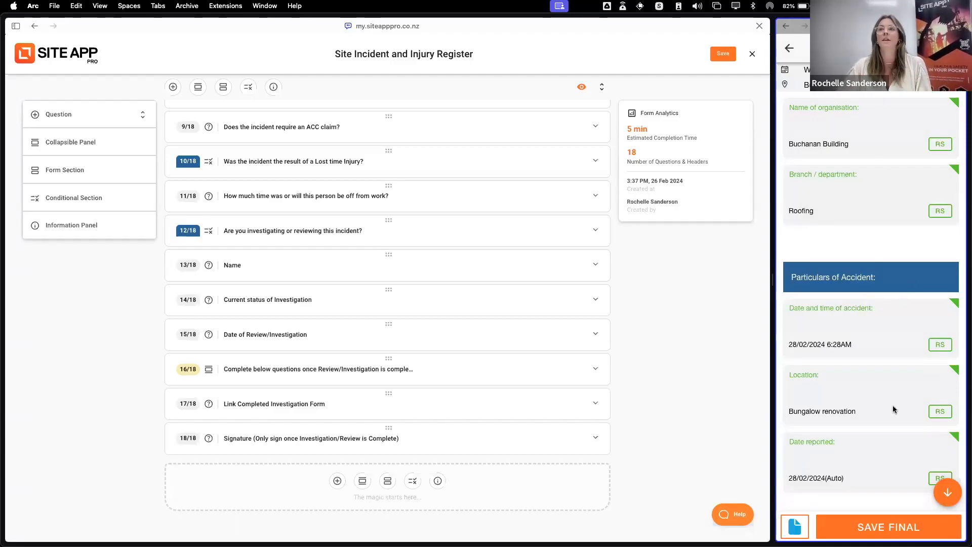
scroll(892, 409, down, 3)
scroll(892, 409, down, 5)
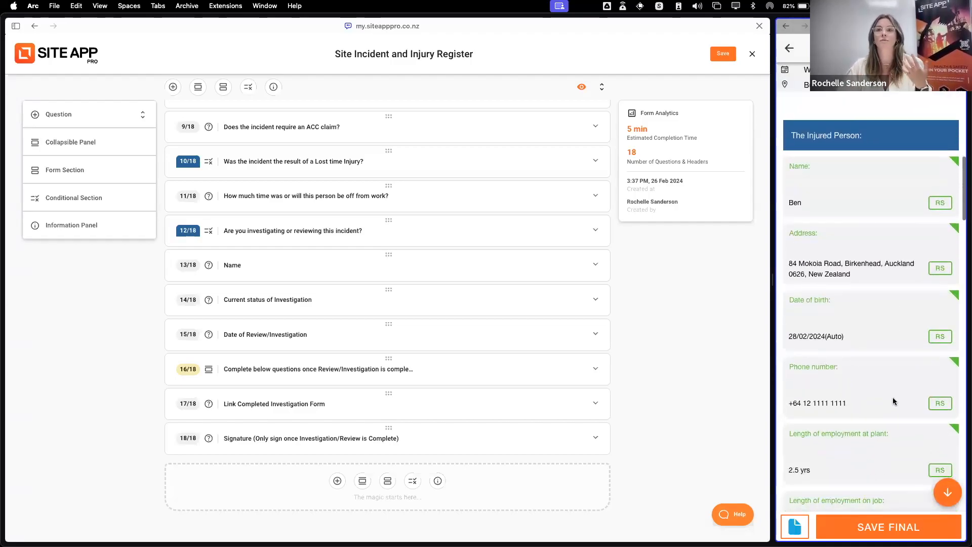
scroll(891, 403, down, 15)
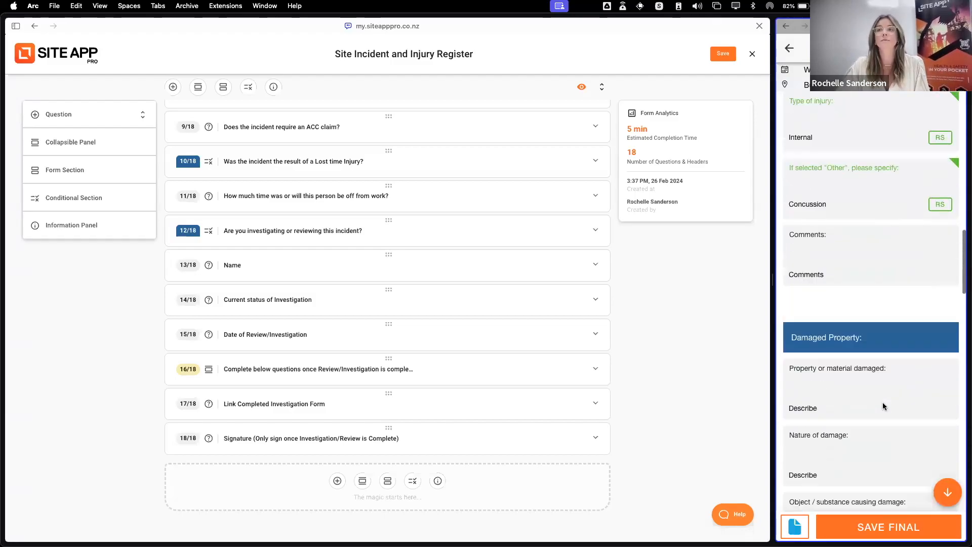
scroll(851, 439, down, 4)
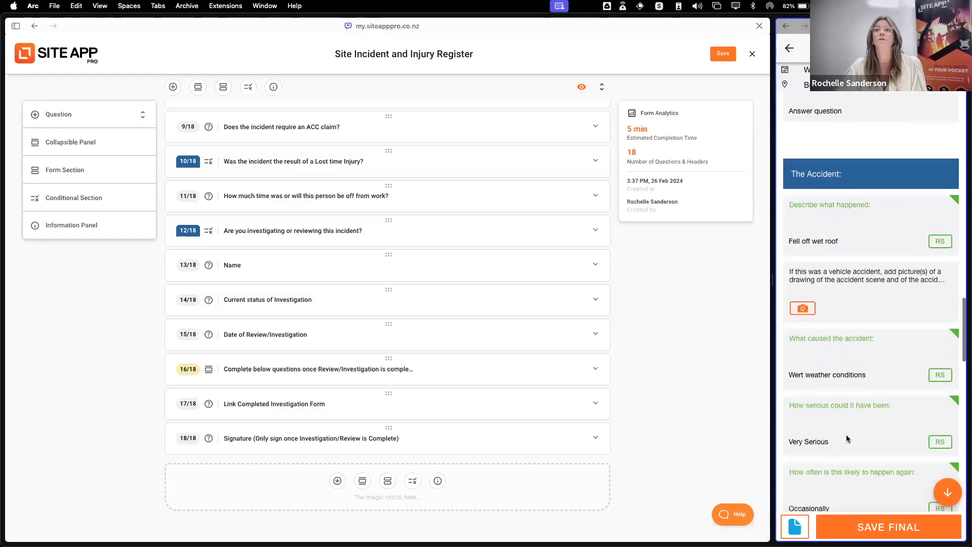
scroll(850, 435, down, 3)
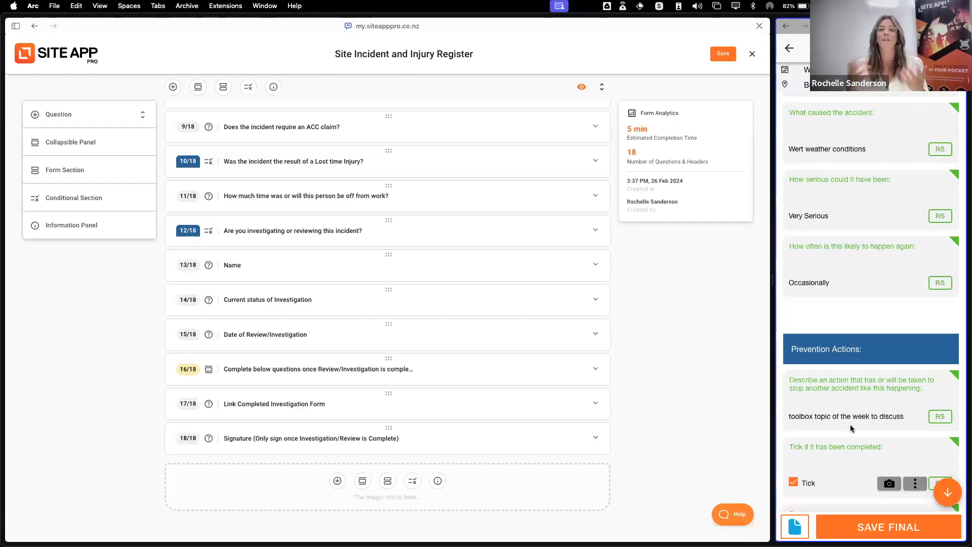
Review the remaining prevention, treatment and investigation answers of the Incident Investigation Form and save it as final
scroll(851, 429, down, 4)
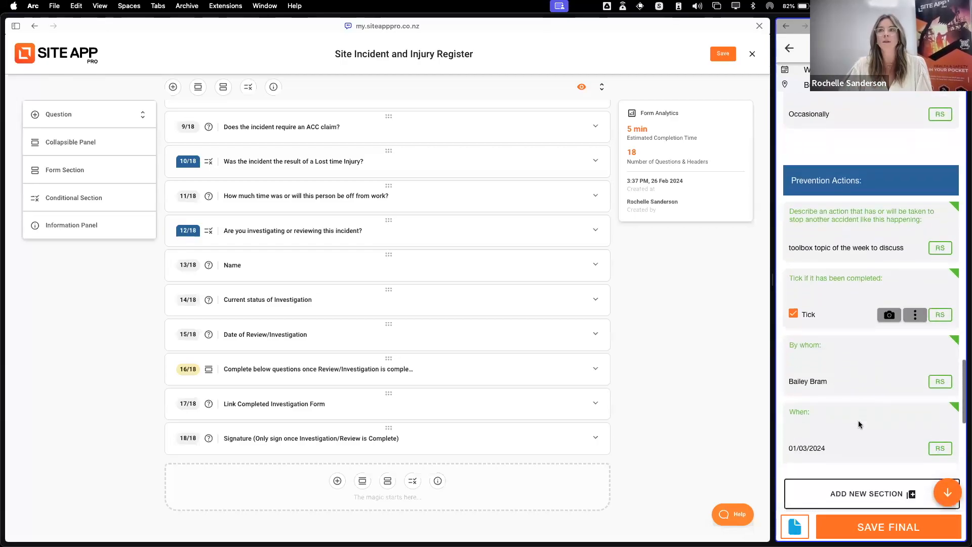
scroll(859, 424, down, 6)
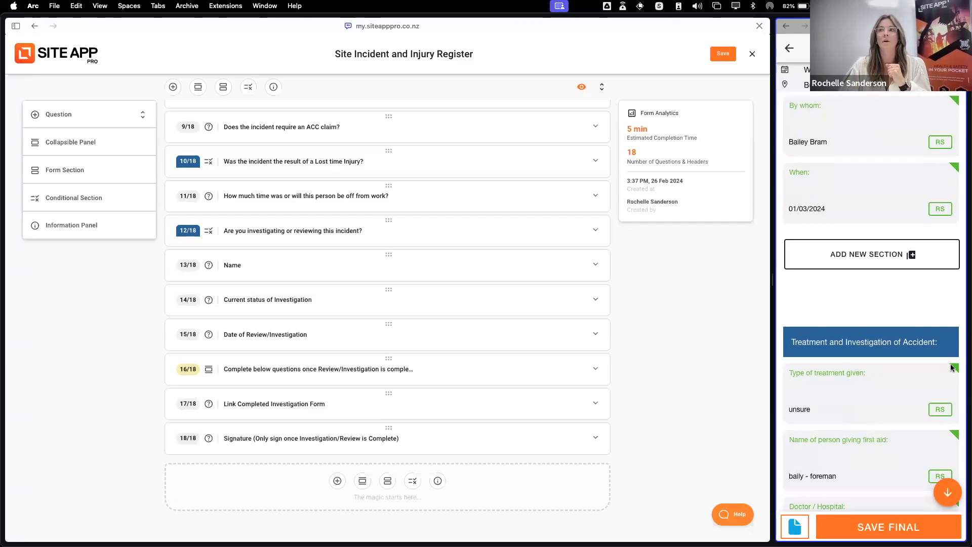
scroll(952, 367, down, 8)
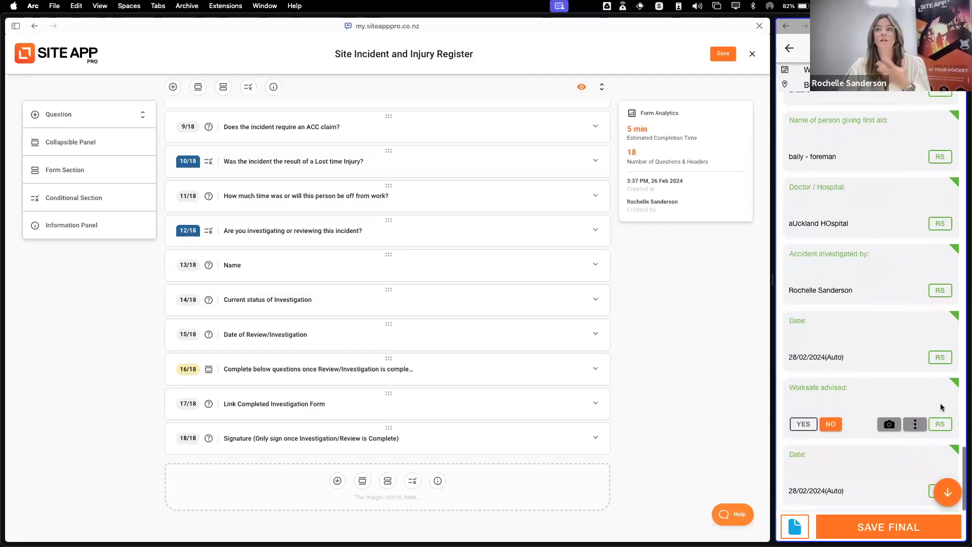
click(887, 526)
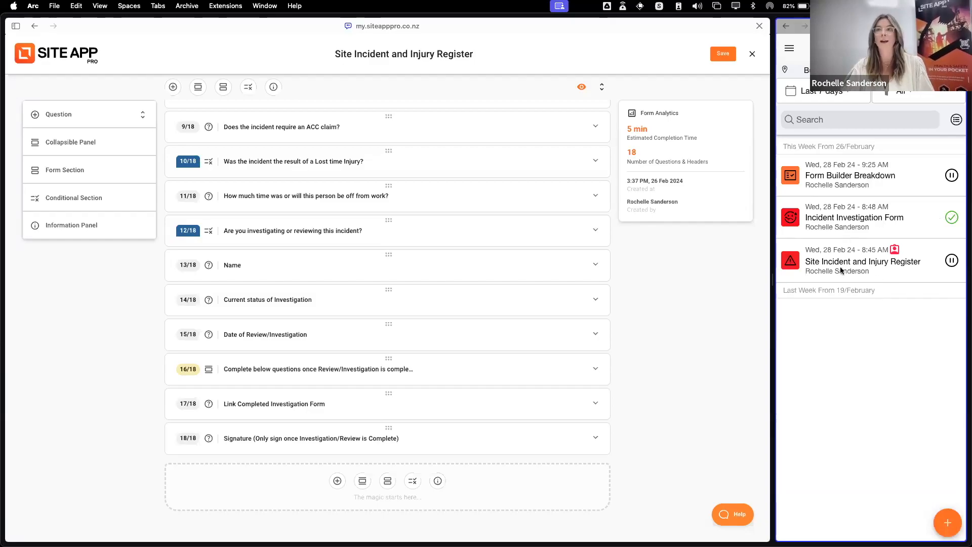
Reopen the Site Incident and Injury Register draft and link the completed Incident Investigation Form to it
click(905, 266)
scroll(901, 348, down, 13)
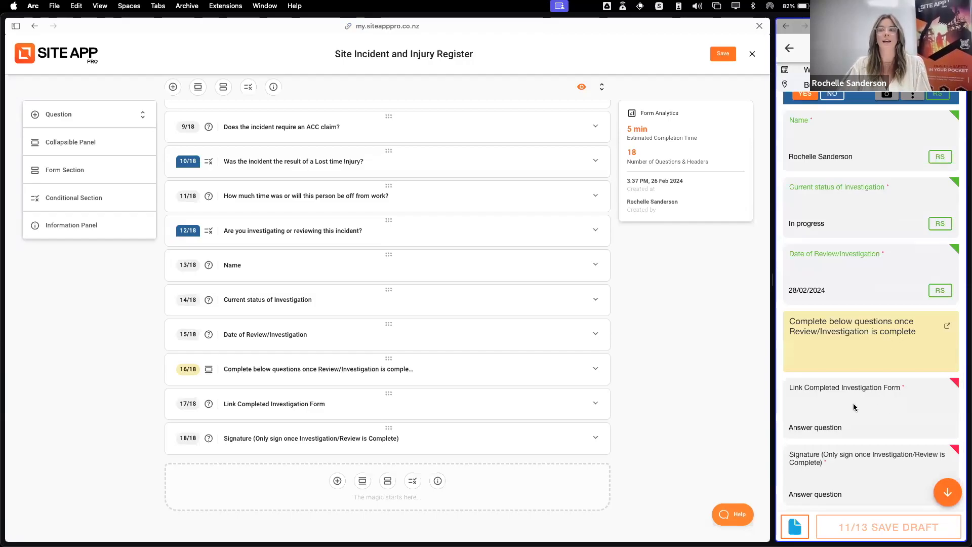
click(855, 405)
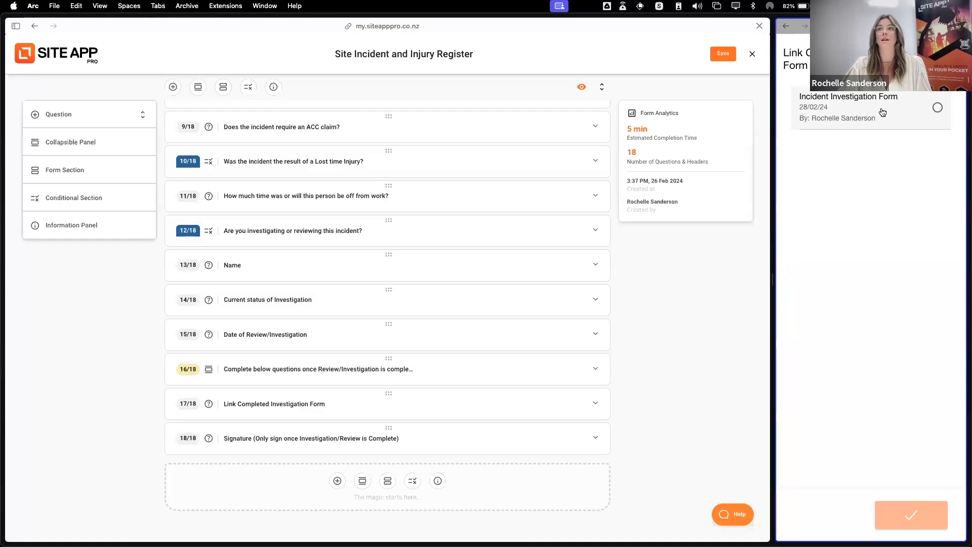
click(914, 108)
Sign the register with handwritten initials and save it as final
click(859, 473)
mouse_move(832, 236)
mouse_down()
mouse_move(839, 280)
mouse_move(856, 218)
mouse_move(869, 269)
mouse_up()
mouse_move(867, 233)
mouse_down()
mouse_move(902, 230)
mouse_move(853, 270)
mouse_up()
click(917, 512)
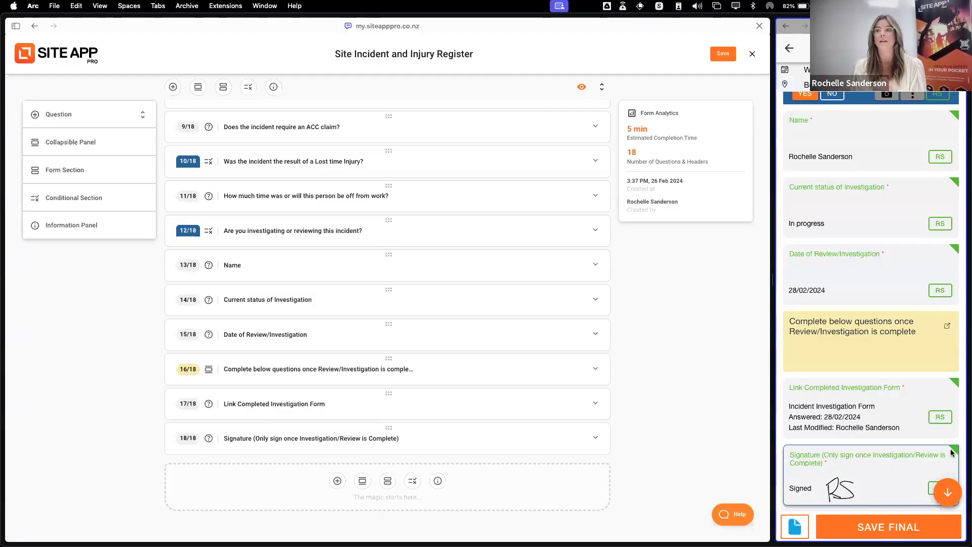
click(889, 527)
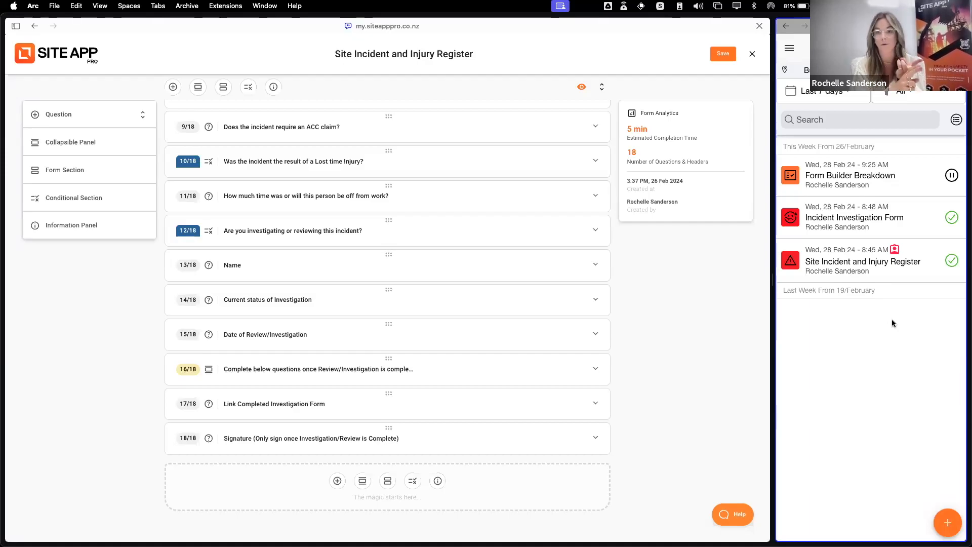
Inspect the settings of the Link Completed Investigation Form question in the form builder, and close the register's editor
click(348, 405)
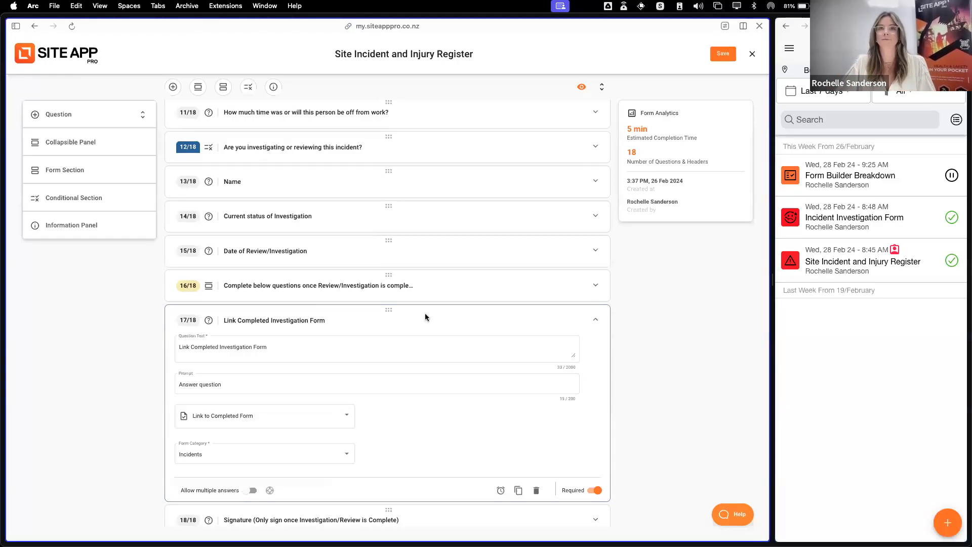
click(748, 53)
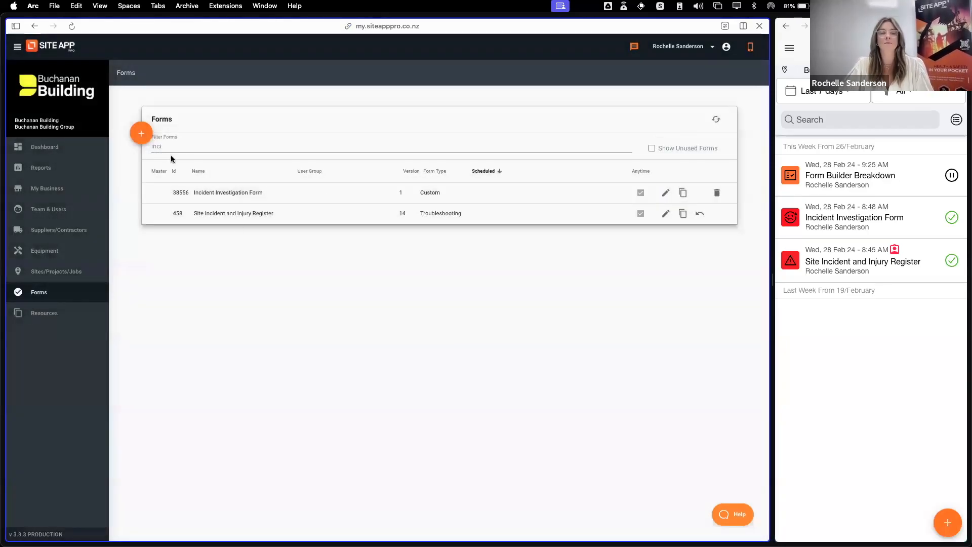
Clear the filter on the Forms list and open the JSA/JHA/TA form for editing
drag(174, 146, 147, 145)
key(BackSpace)
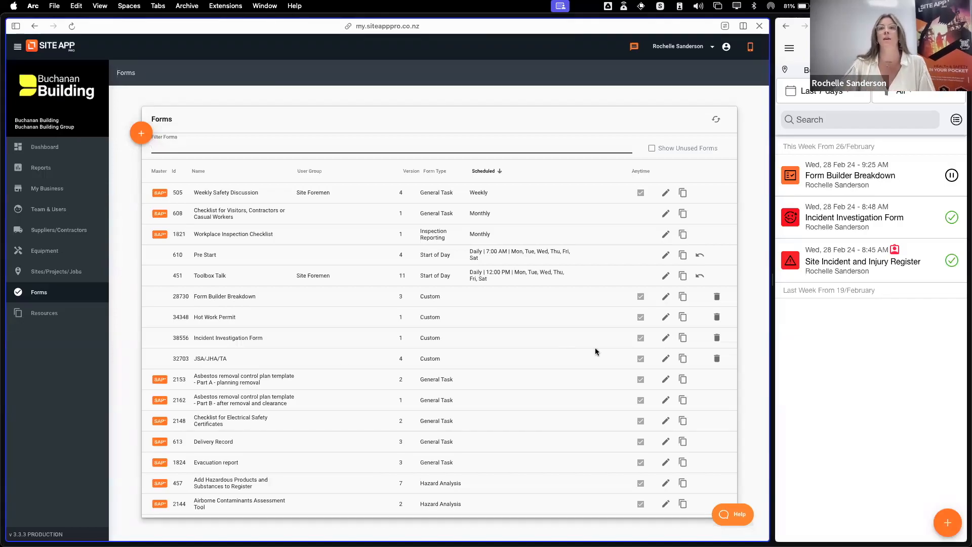
click(665, 358)
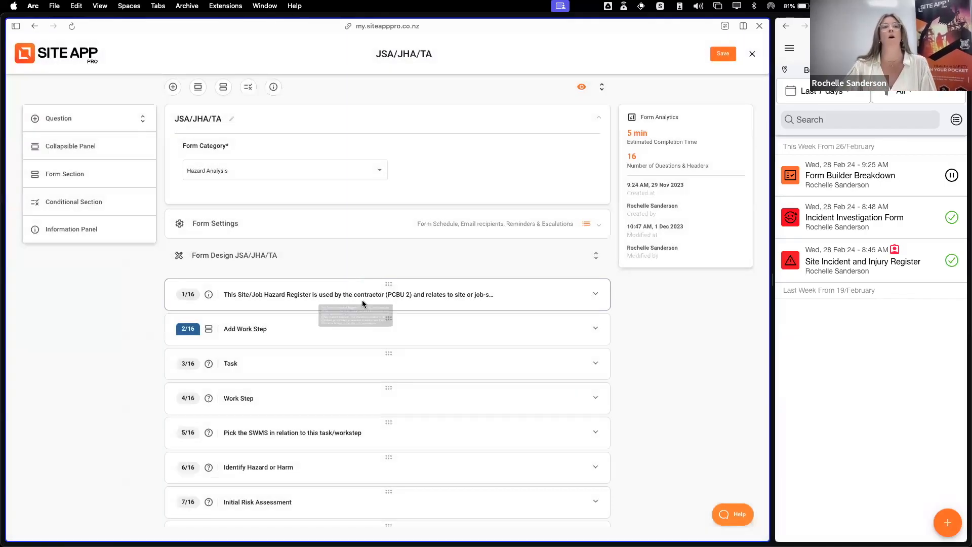
Inspect the settings of the Identify Hazard or Harm question and the Control Measures Added question
click(325, 467)
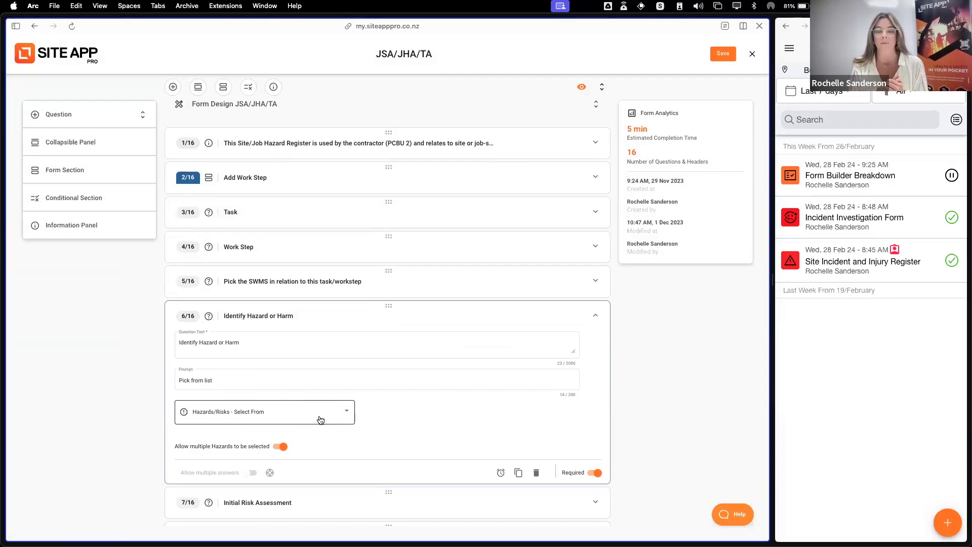
click(443, 313)
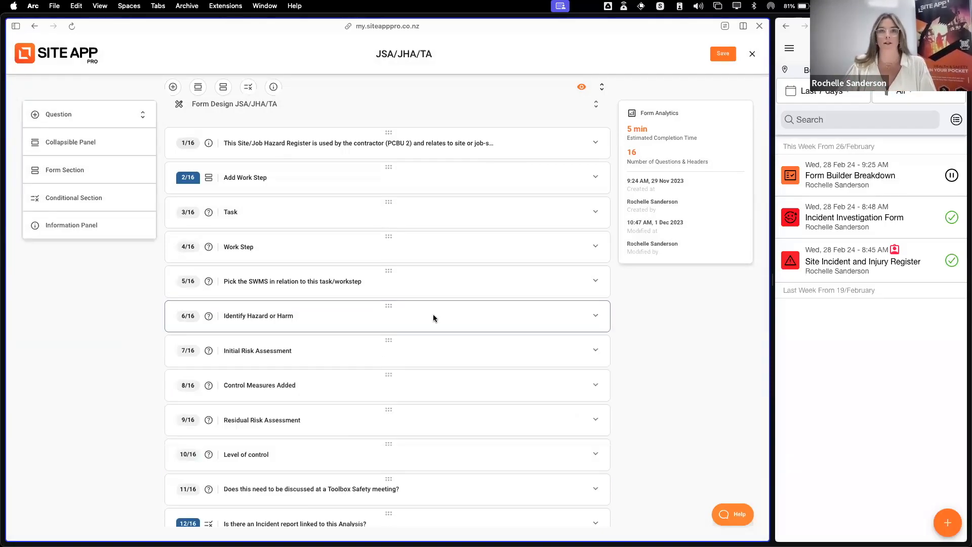
click(315, 385)
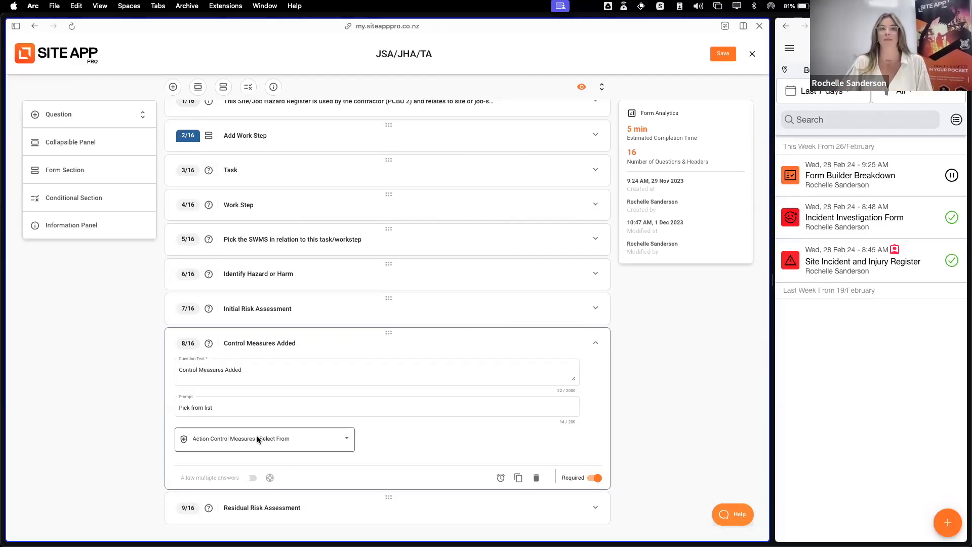
Open the pinned JSA/TA form from the To Do List in the mobile app
click(790, 48)
click(829, 130)
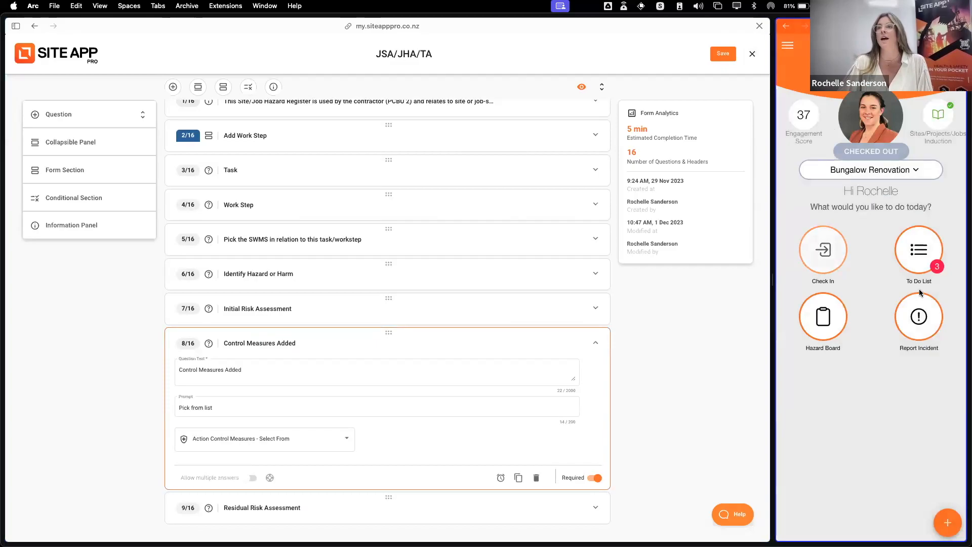
click(920, 257)
scroll(921, 262, down, 5)
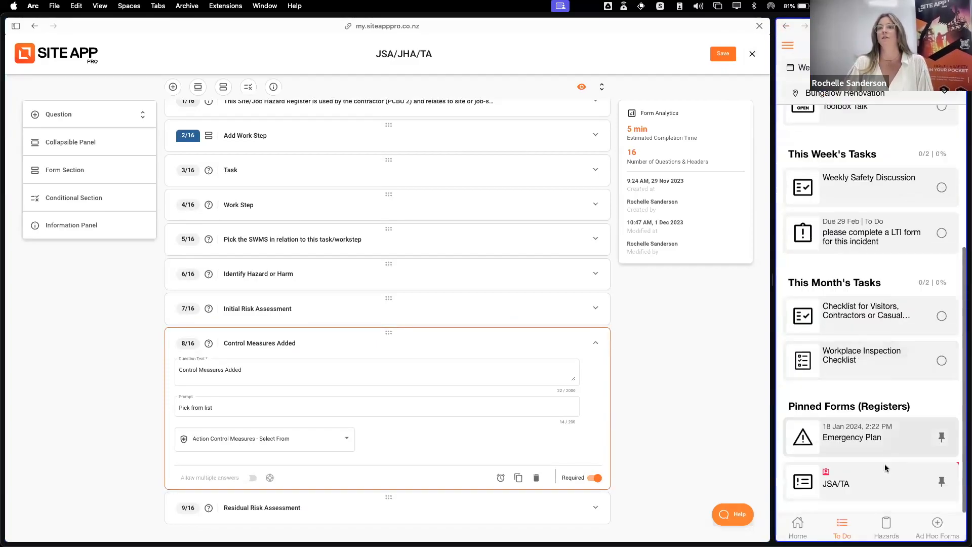
click(893, 486)
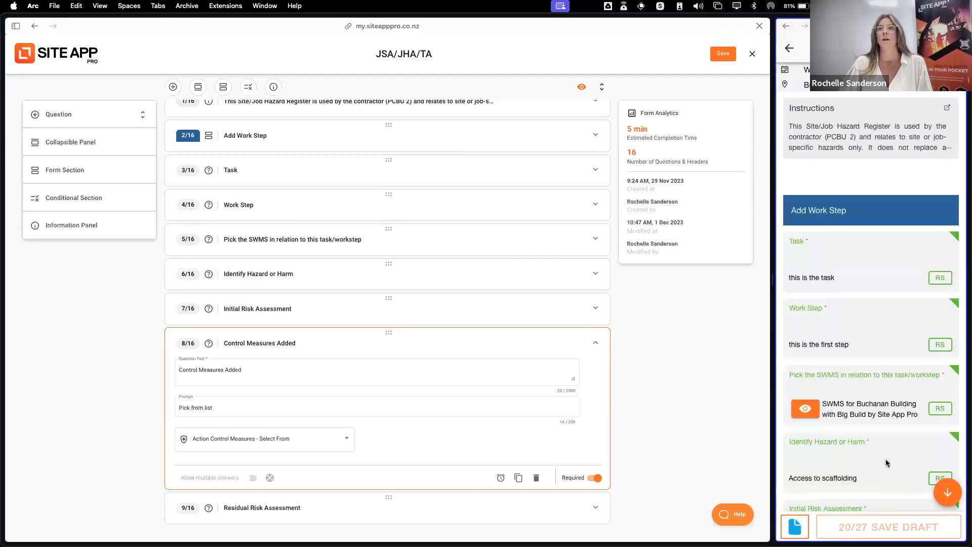
View the answer lists of the Identify Hazard or Harm and Control Measures Added questions in the mobile form
scroll(889, 368, down, 1)
scroll(889, 368, down, 4)
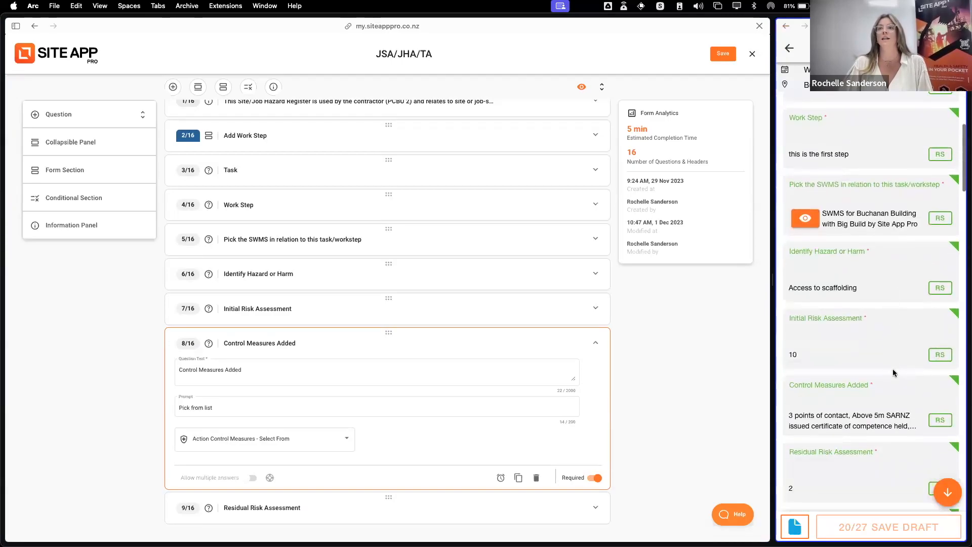
click(869, 276)
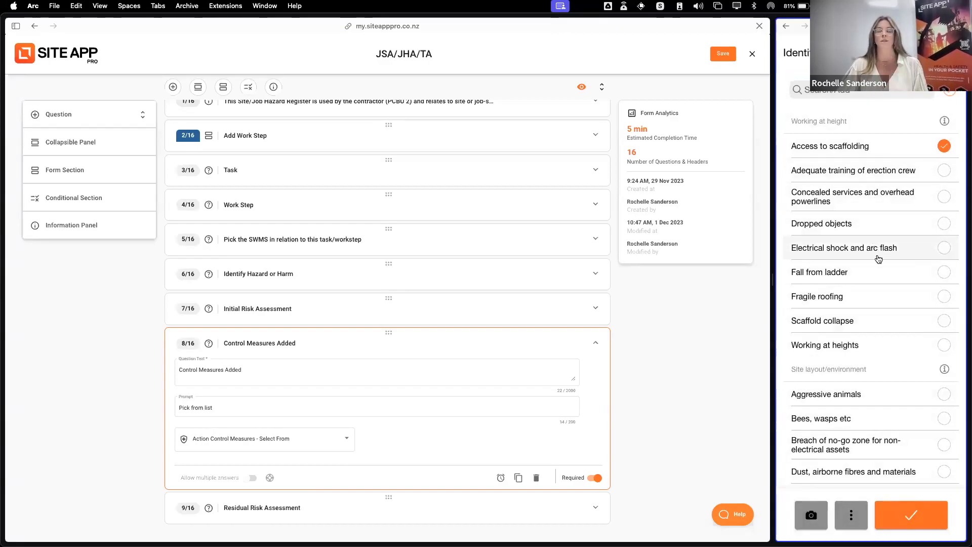
click(911, 515)
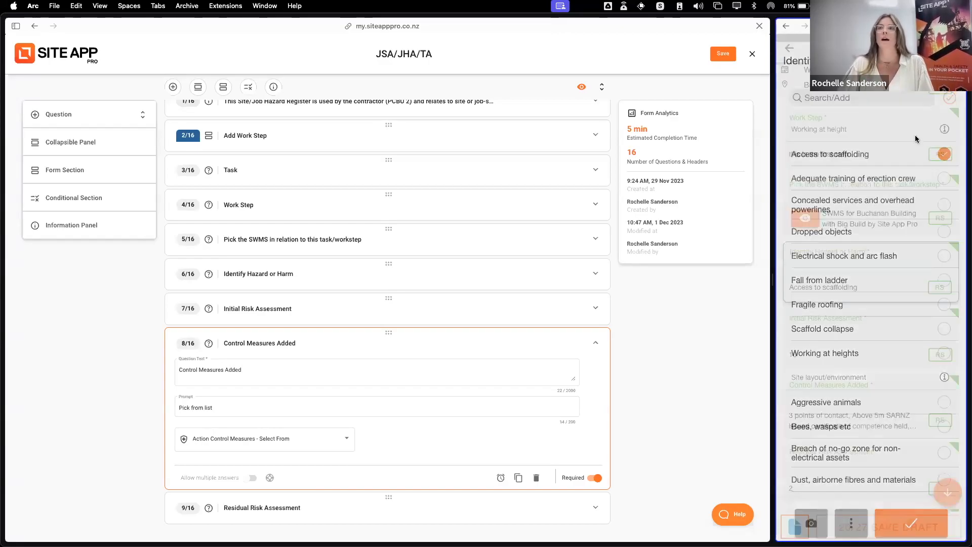
click(889, 405)
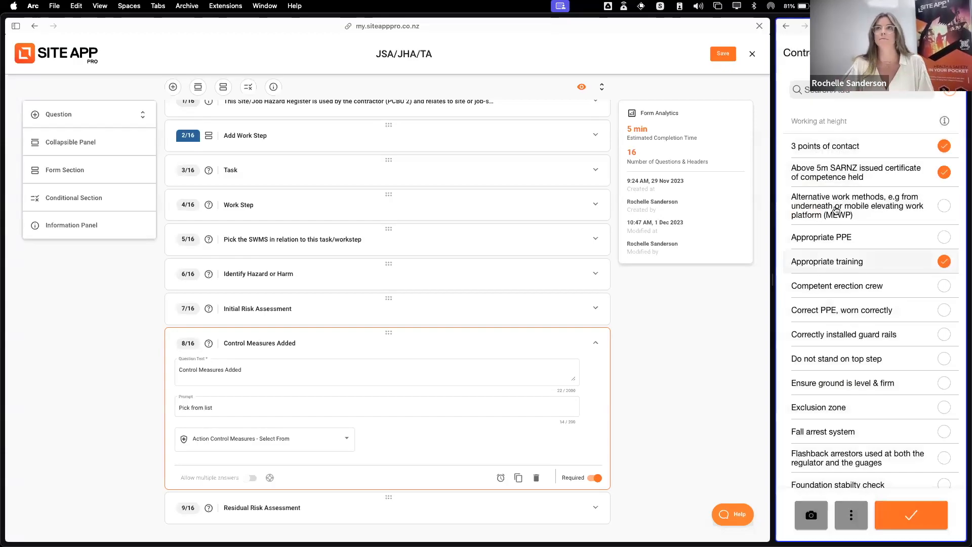
click(949, 52)
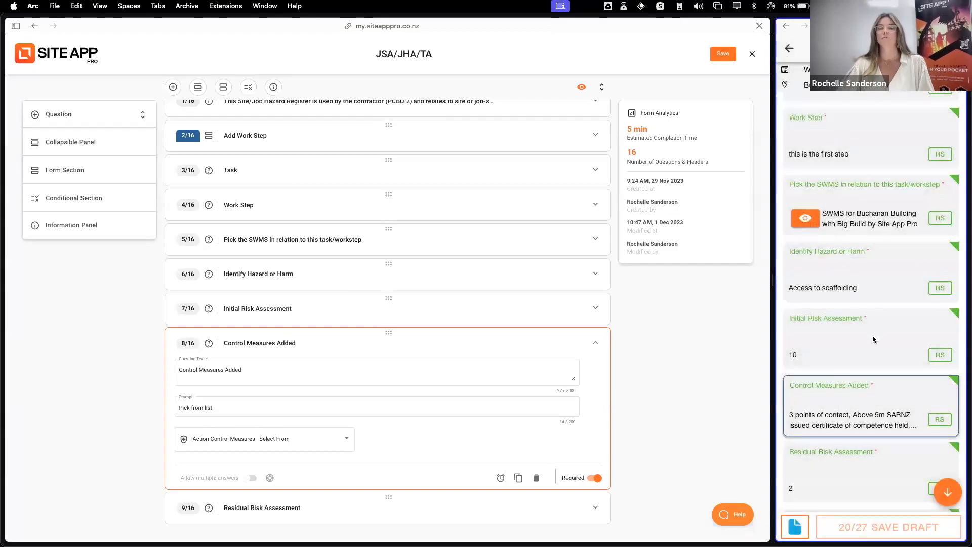
Collapse the Control Measures Added question in the form builder and expand the Add Work Step section's settings
click(426, 343)
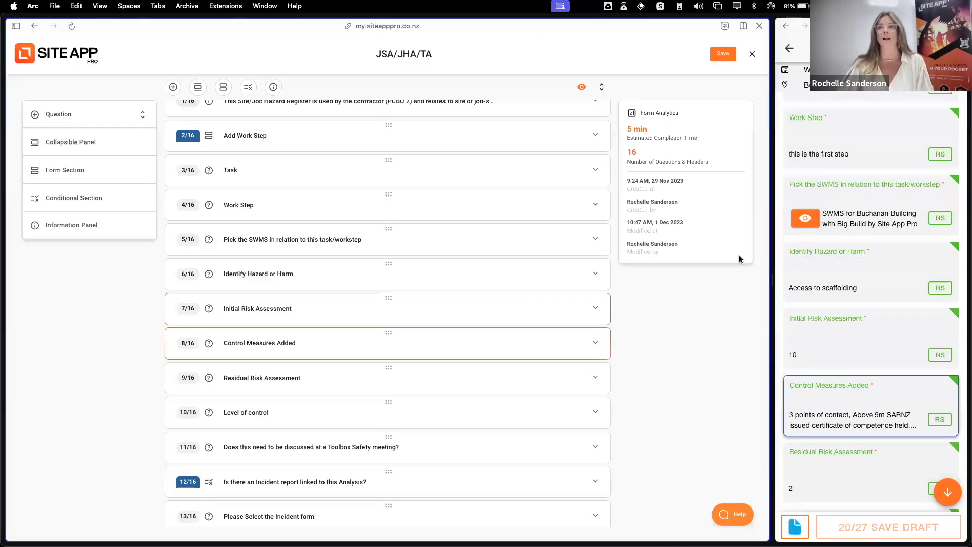
scroll(913, 263, up, 5)
scroll(841, 219, up, 1)
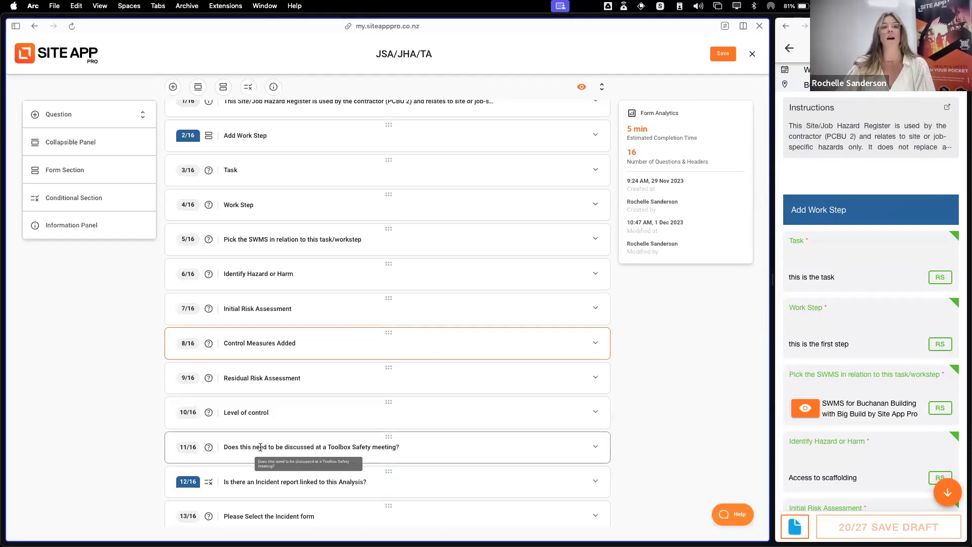
click(260, 144)
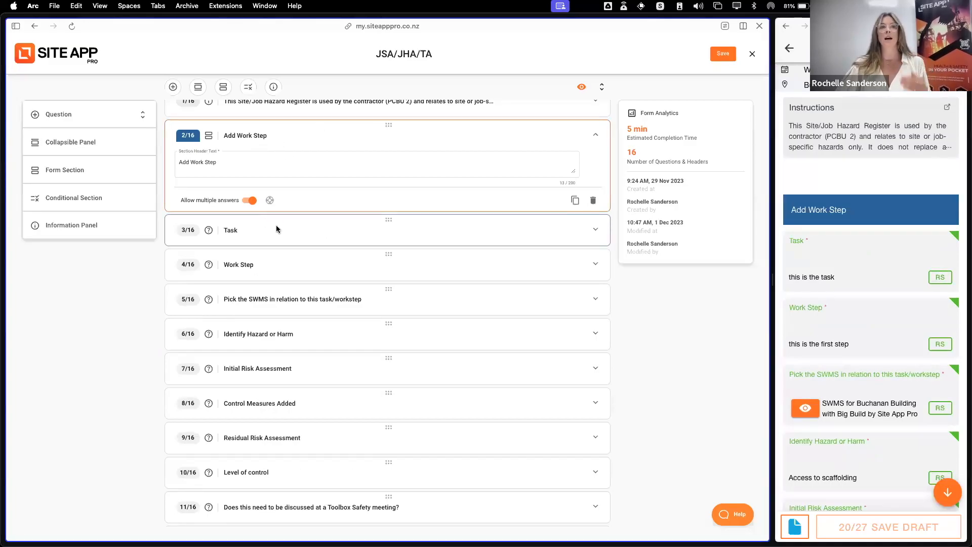
Examine the repeated Add Work Step sections in the mobile JSA/TA form, and close the JSA/JHA/TA editor
scroll(292, 301, down, 1)
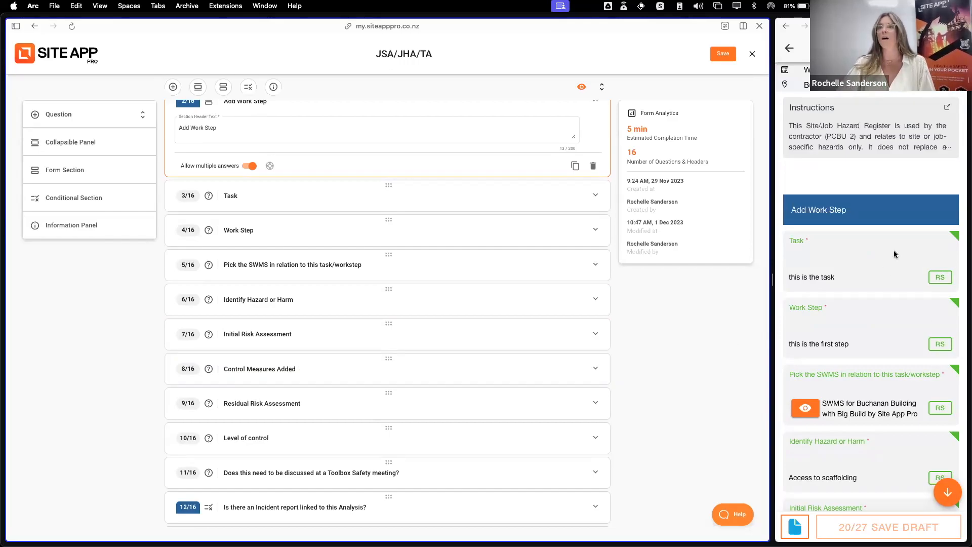
scroll(824, 330, down, 5)
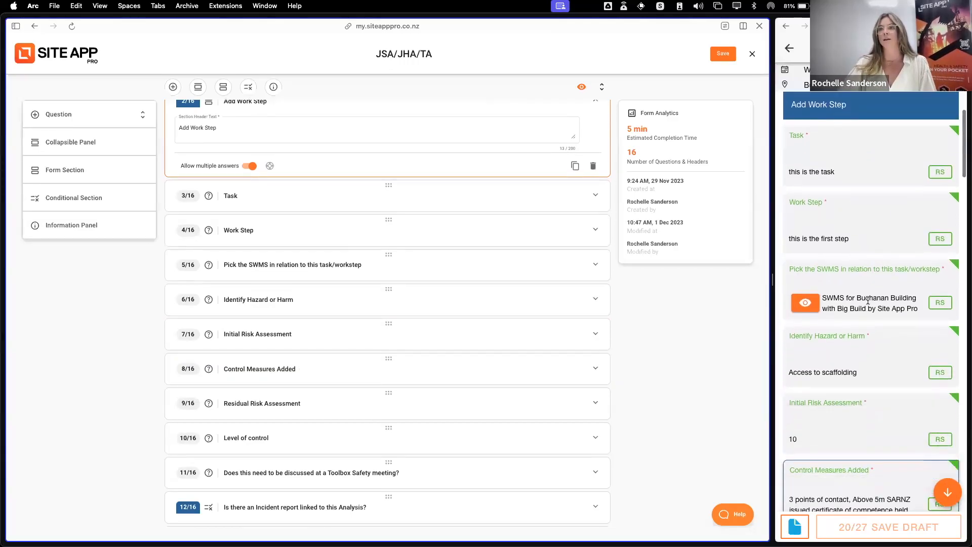
scroll(869, 308, down, 6)
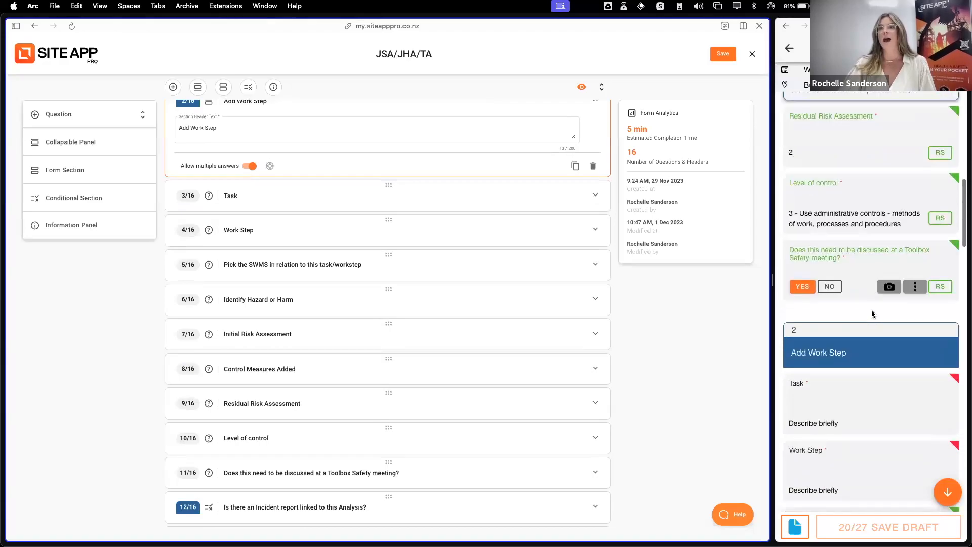
scroll(851, 326, down, 8)
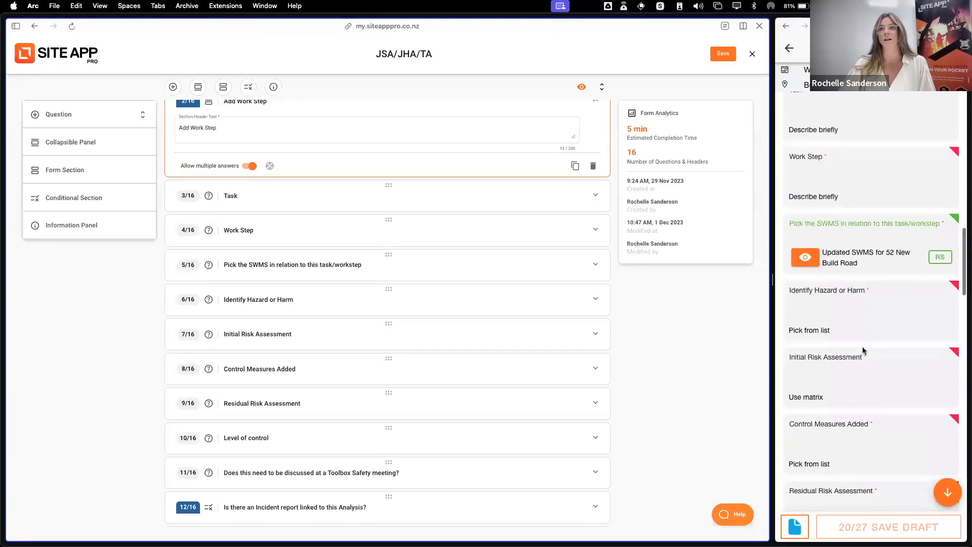
scroll(865, 350, down, 4)
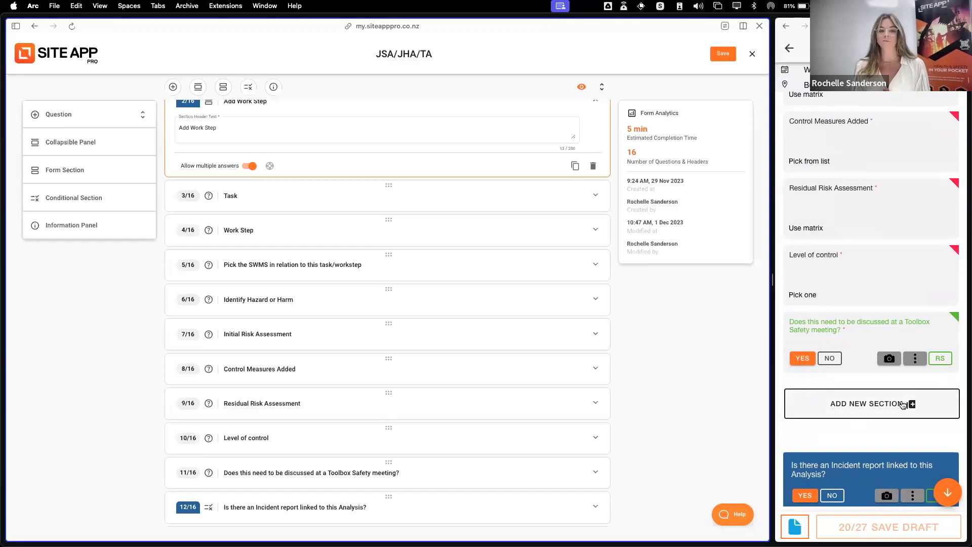
click(752, 53)
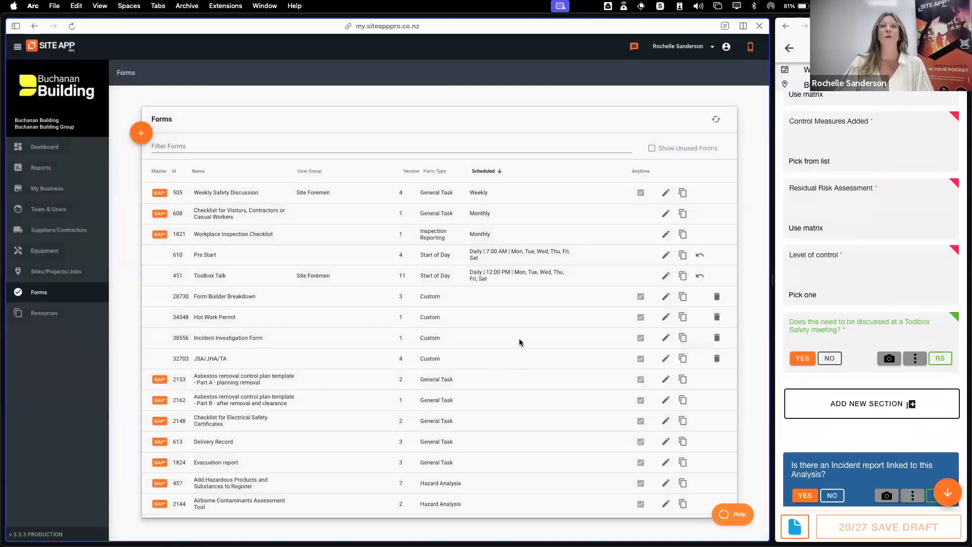
Create a new form from the Forms list and expand its Form Settings
scroll(499, 364, down, 1)
scroll(499, 363, up, 1)
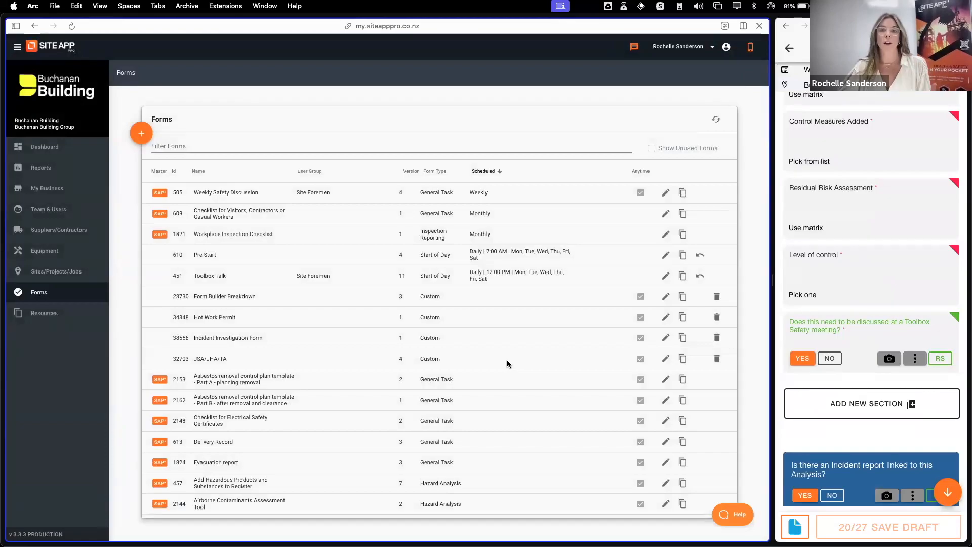
click(142, 133)
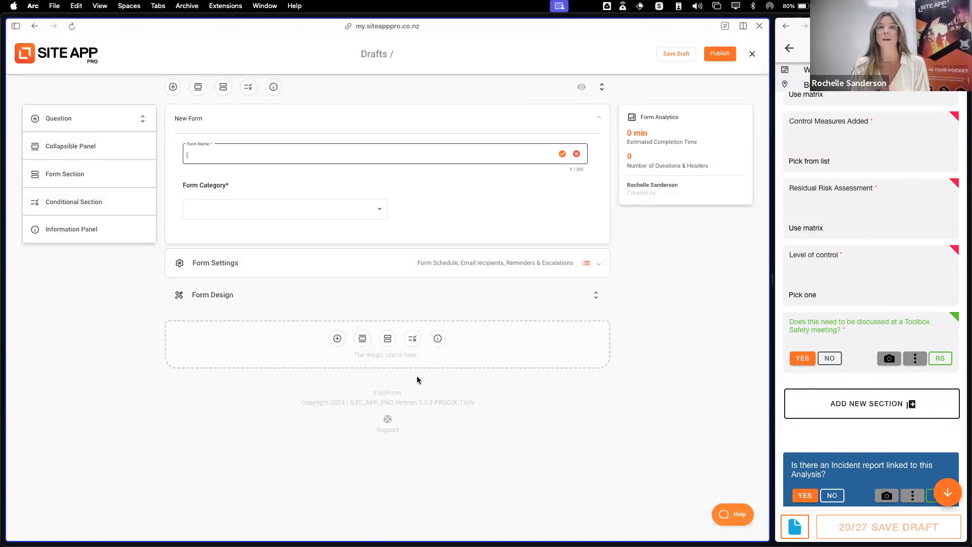
click(386, 271)
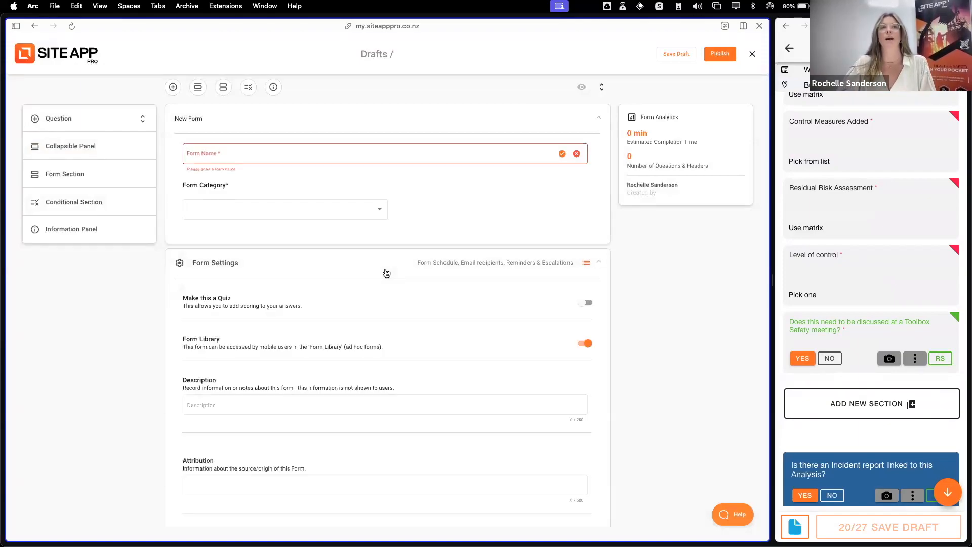
Make the new form a quiz and add a Yes/No question with Yes as the correct answer
click(587, 304)
scroll(557, 309, down, 4)
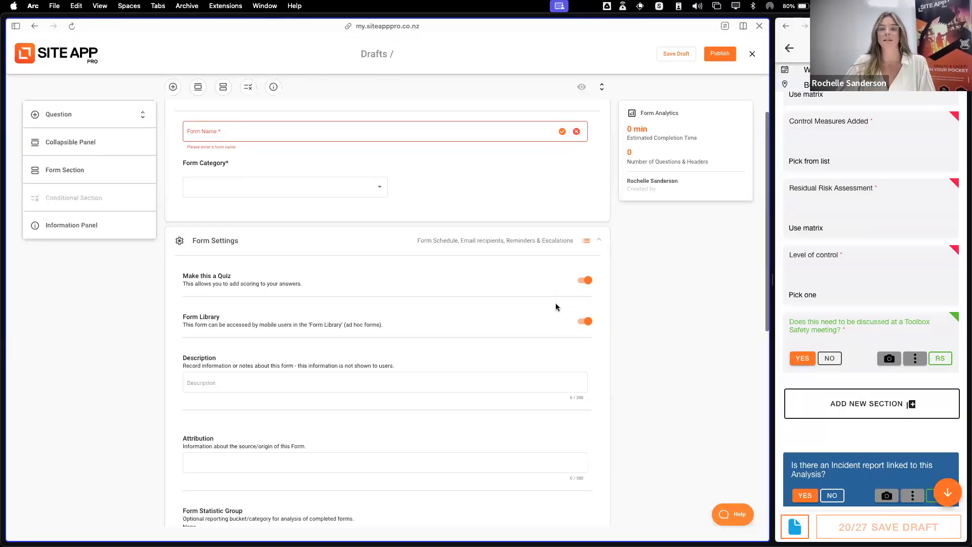
scroll(553, 309, down, 5)
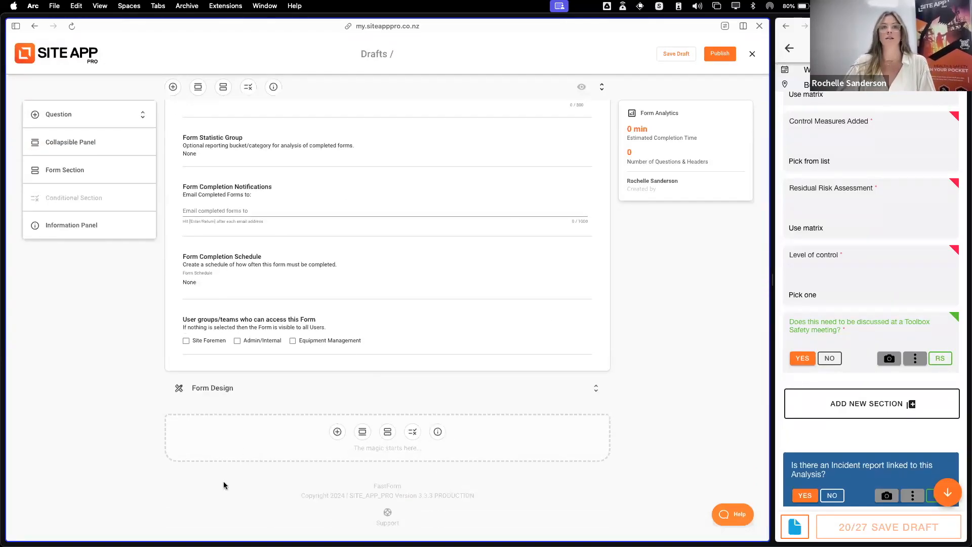
click(337, 431)
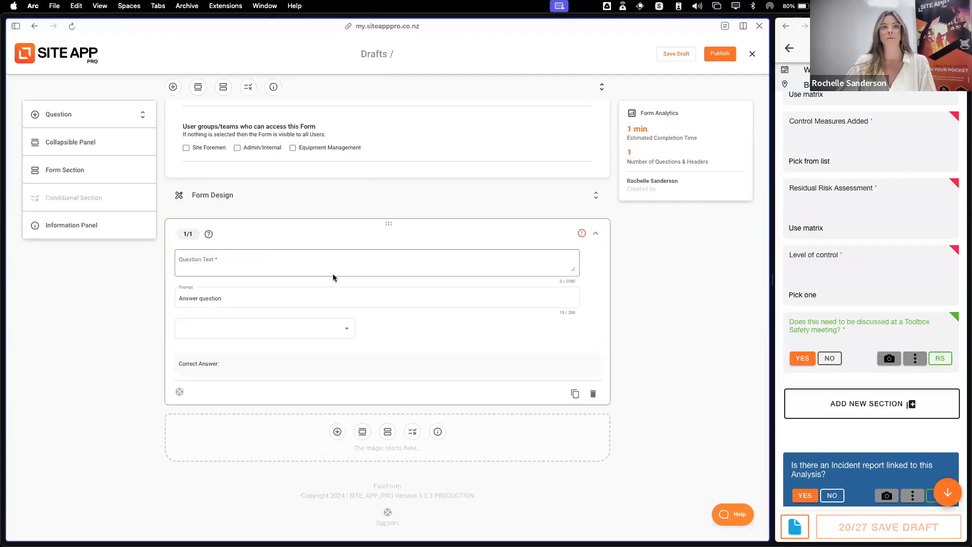
click(239, 331)
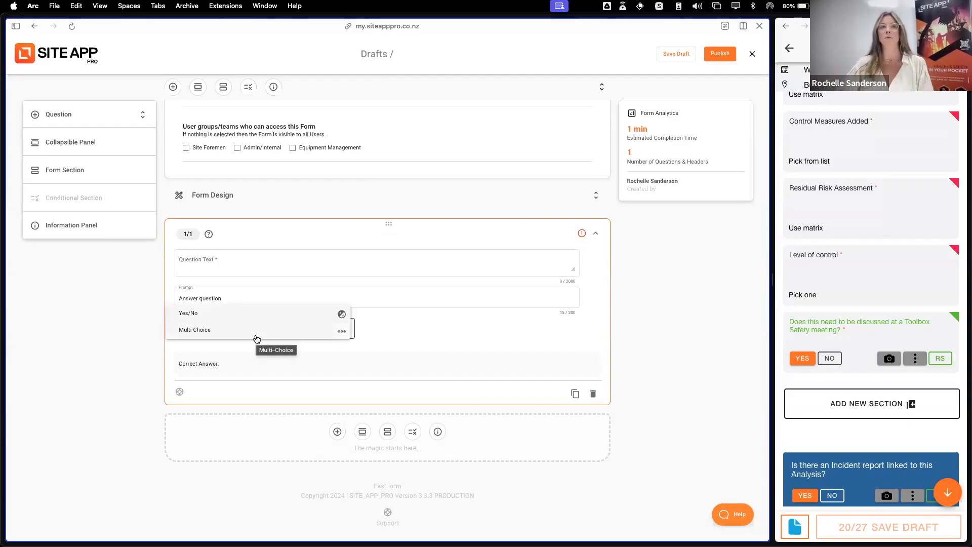
click(254, 317)
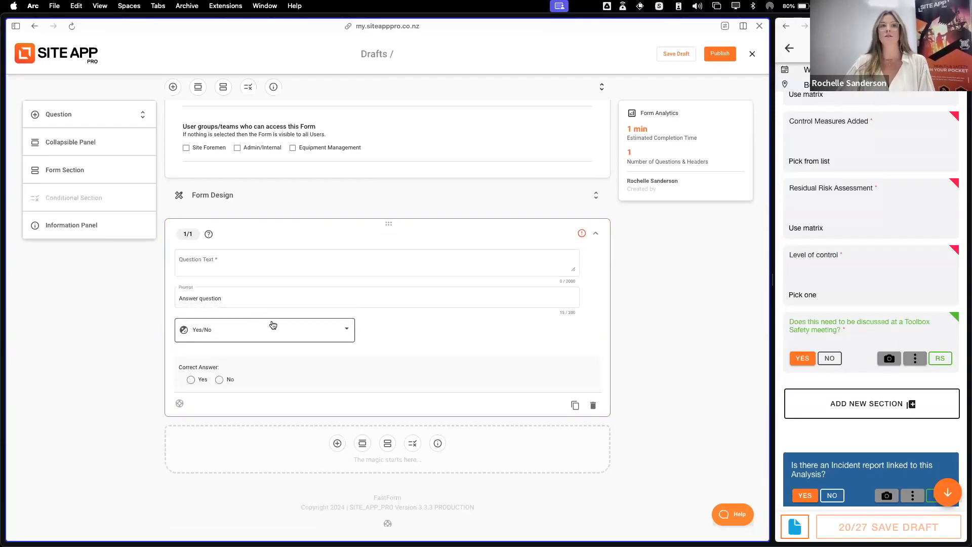
click(188, 381)
Enter "question 1" as the quiz question's text, and close the new form without saving it
click(205, 267)
text(questin)
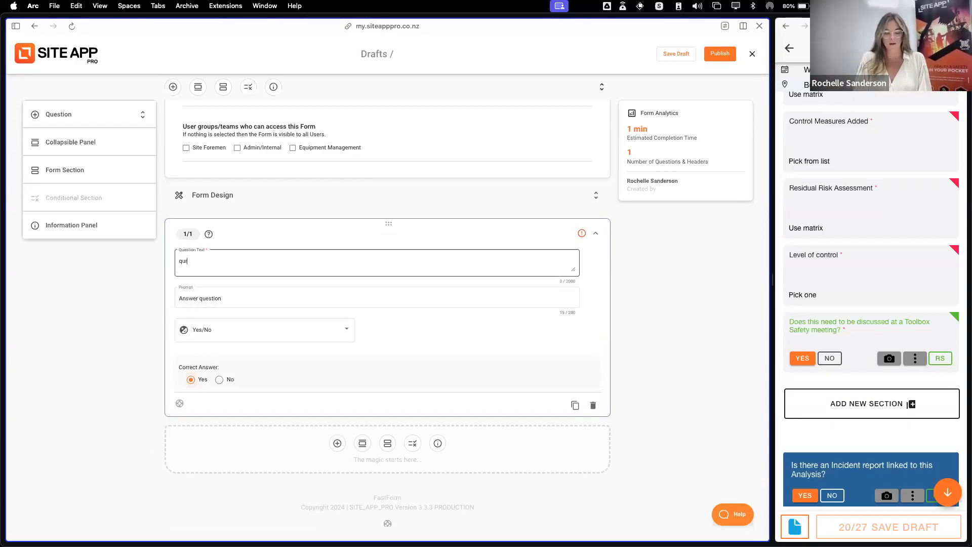
text( 1)
click(195, 261)
text(o)
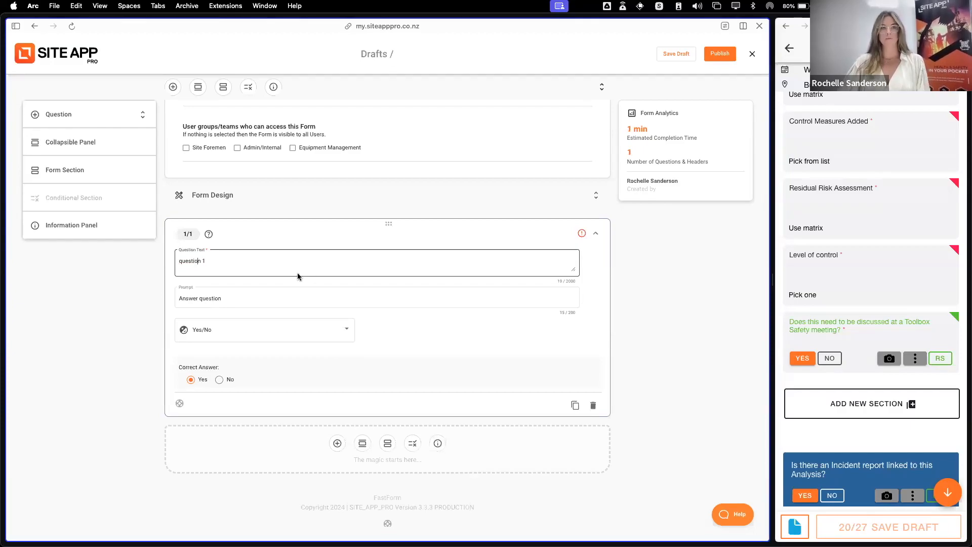
click(360, 331)
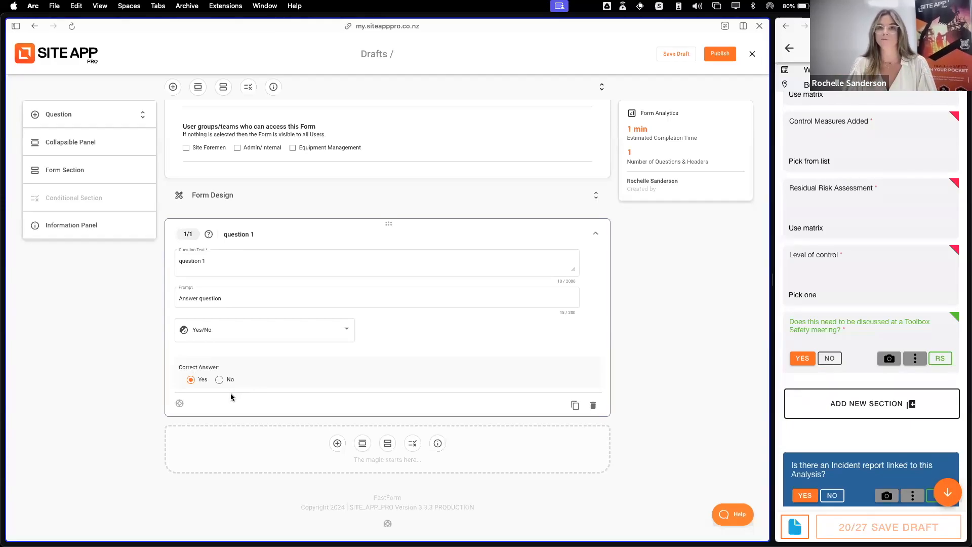
click(752, 55)
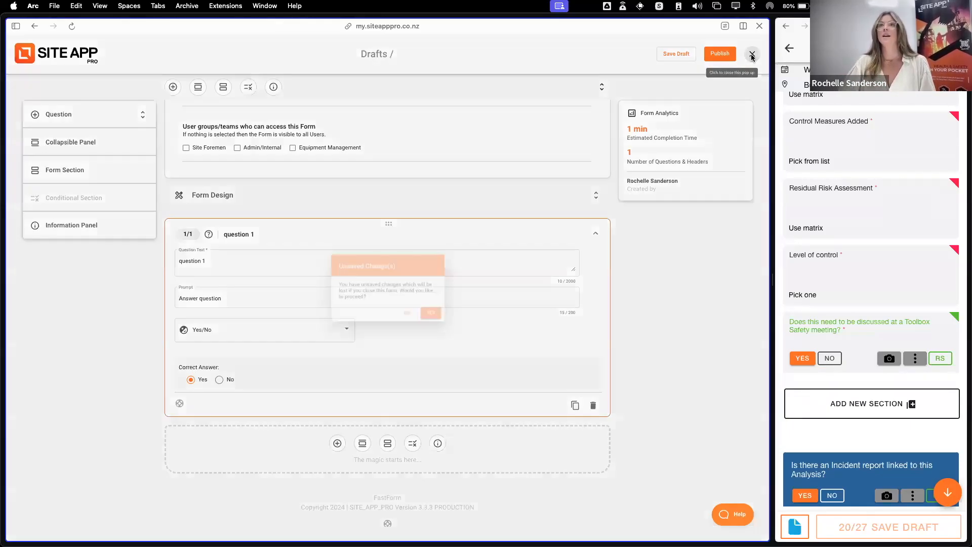
click(444, 318)
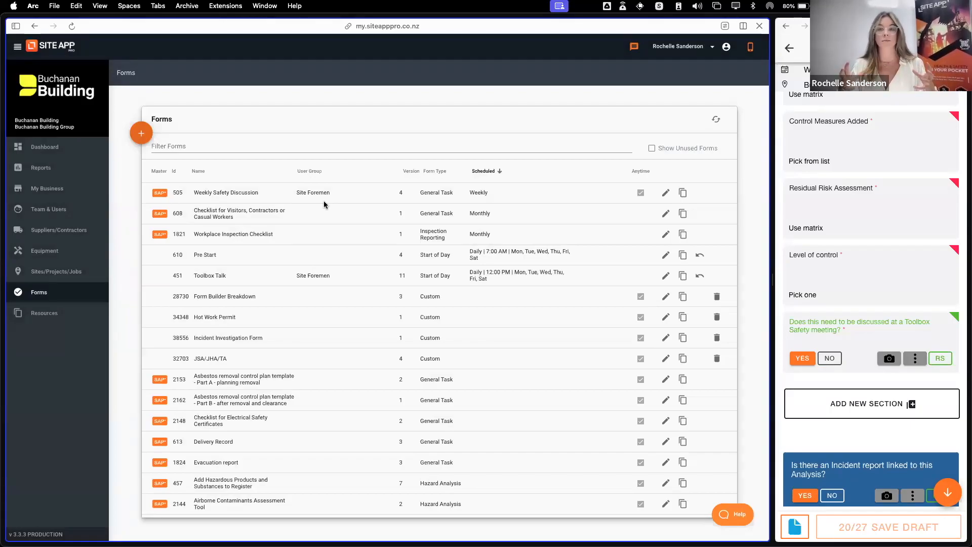
View the User Group settings in My Business, including the field for adding a new user group
click(57, 190)
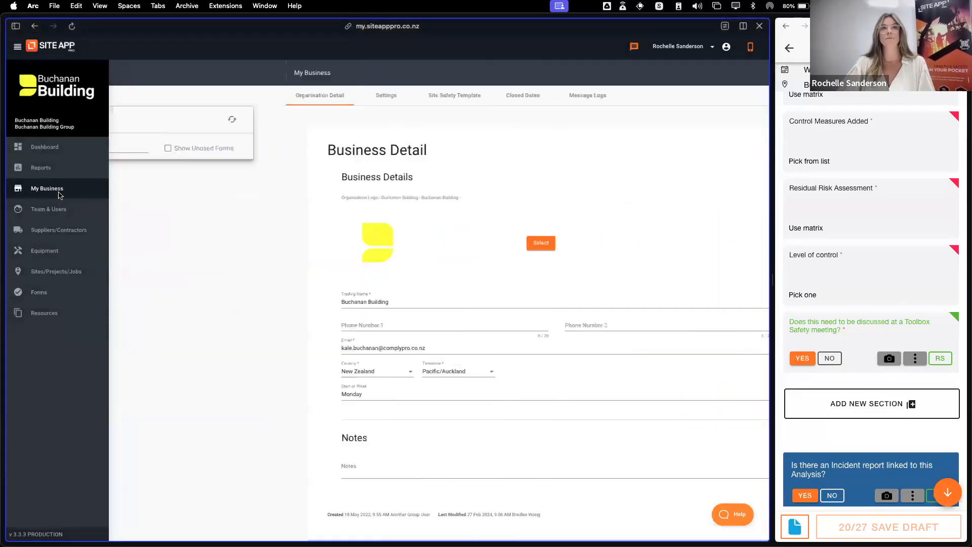
click(215, 97)
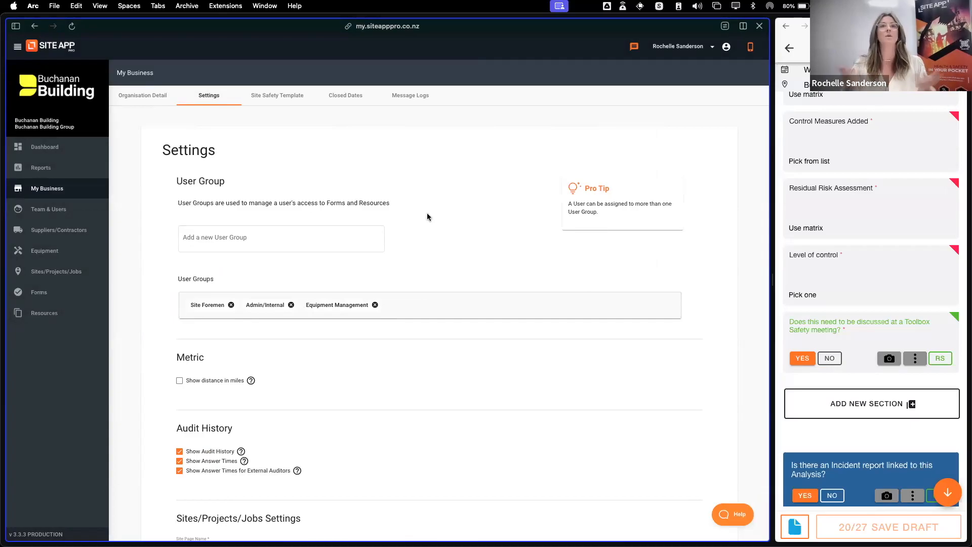
click(244, 242)
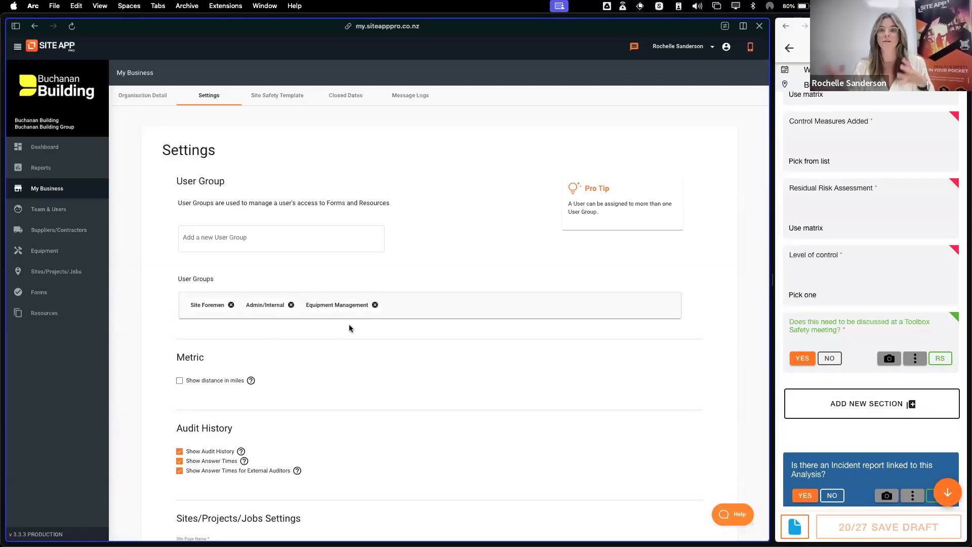
Open the Team Lead's staff record in Team & Users, view the selectable user groups, and close the record
click(51, 213)
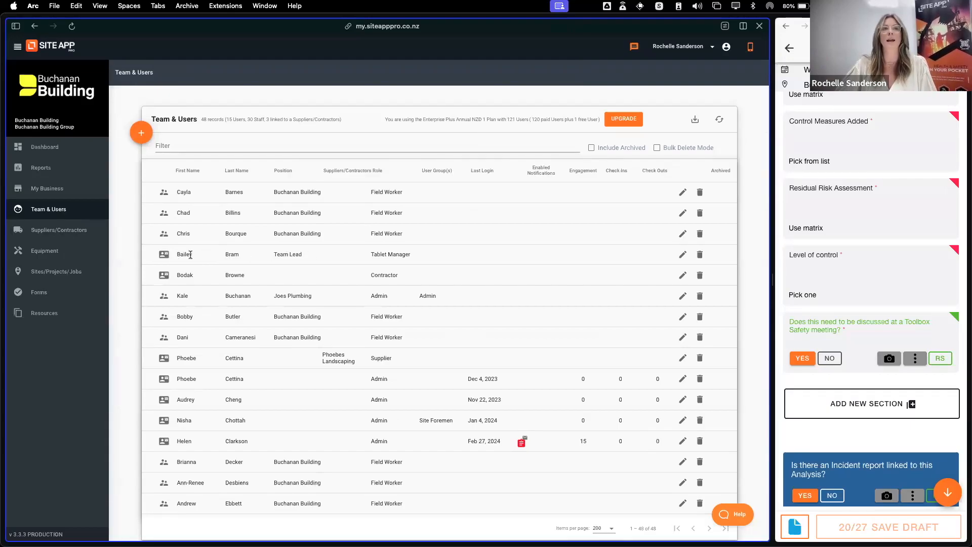
mouse_move(163, 258)
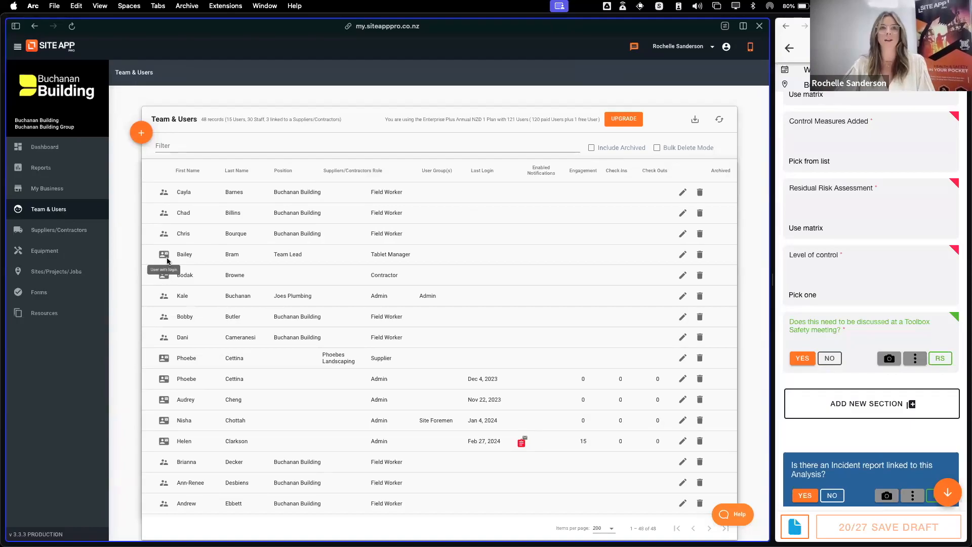
click(684, 255)
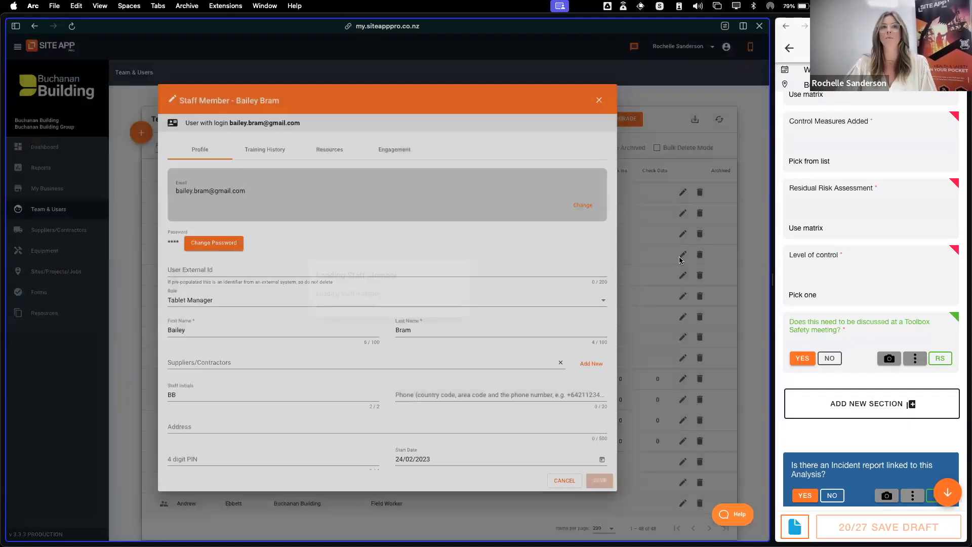
scroll(451, 324, down, 2)
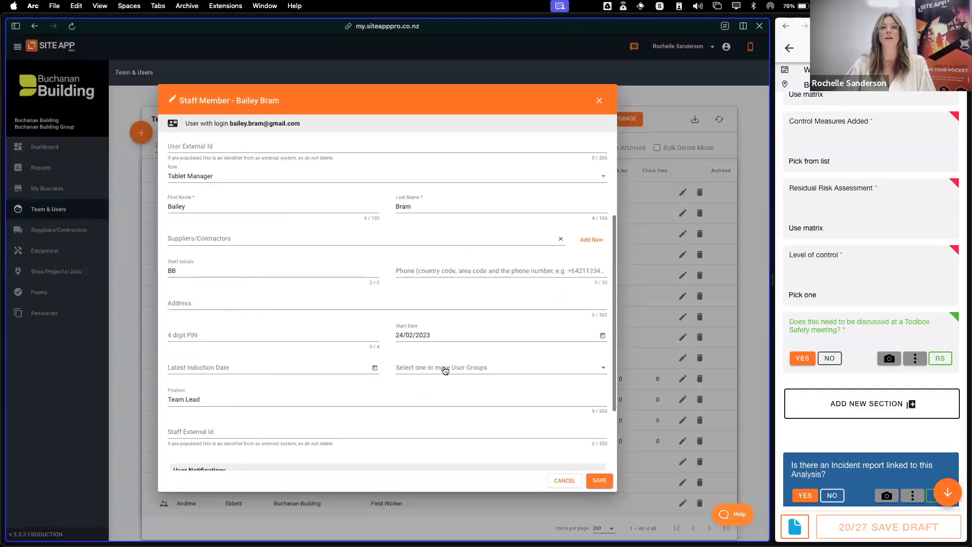
click(467, 369)
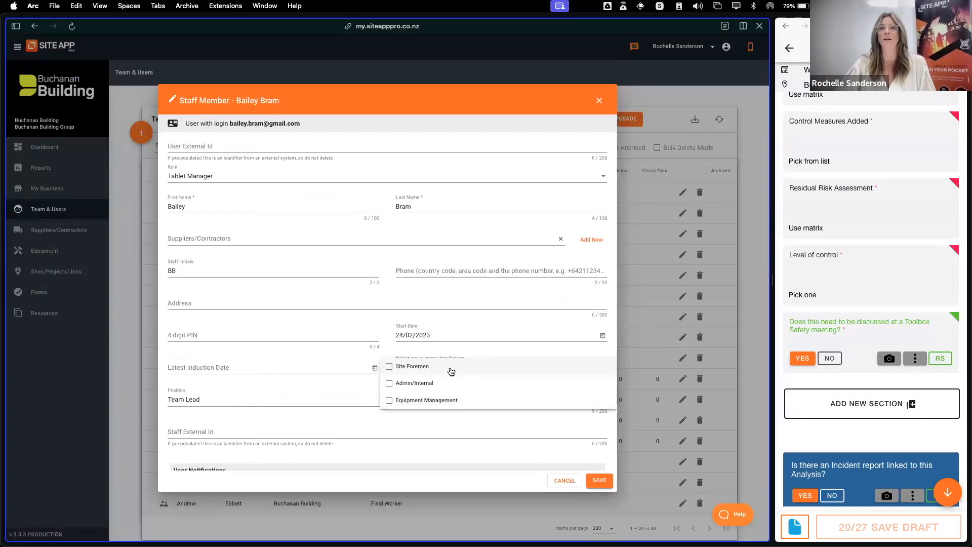
click(600, 100)
click(601, 101)
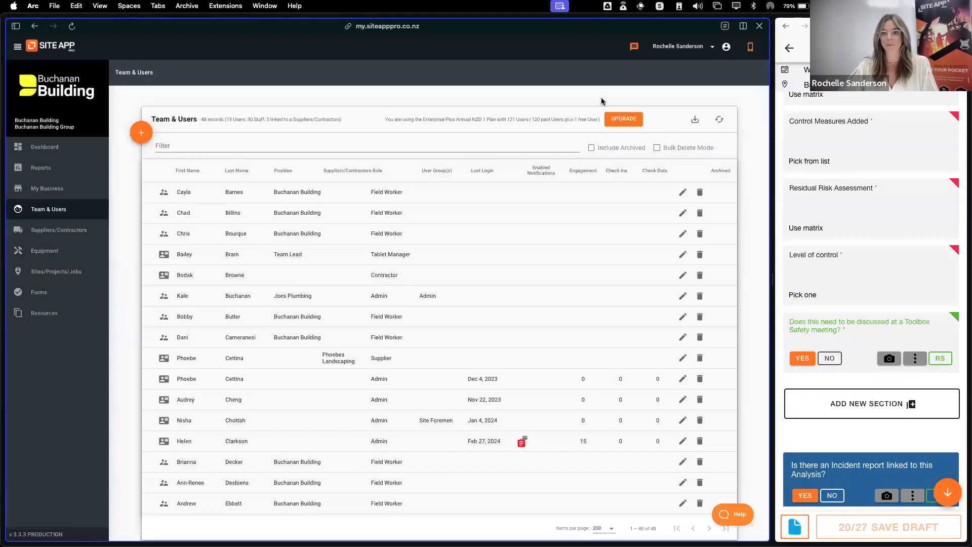
Open the Hot Work Permit form for editing and view its Form Settings as far as the user group access options
click(51, 293)
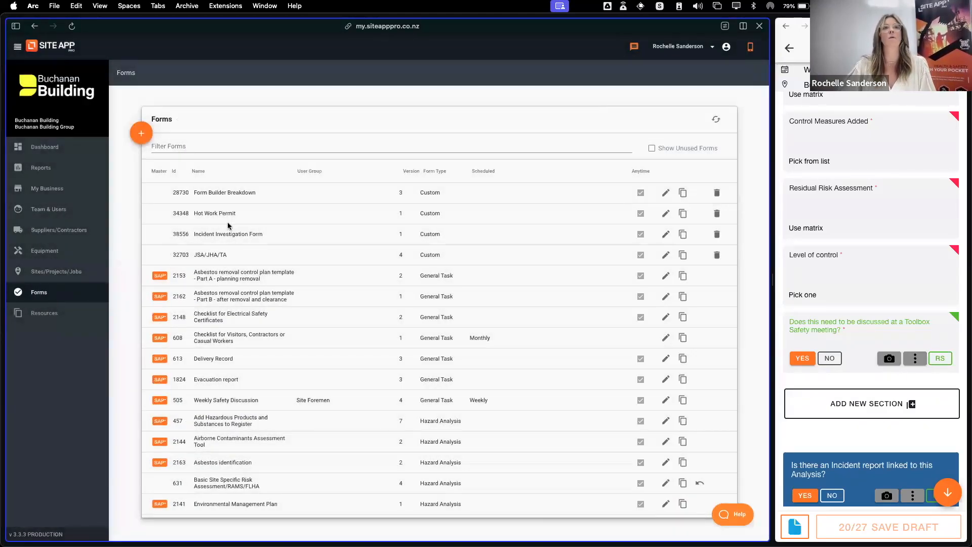
drag(194, 213, 265, 214)
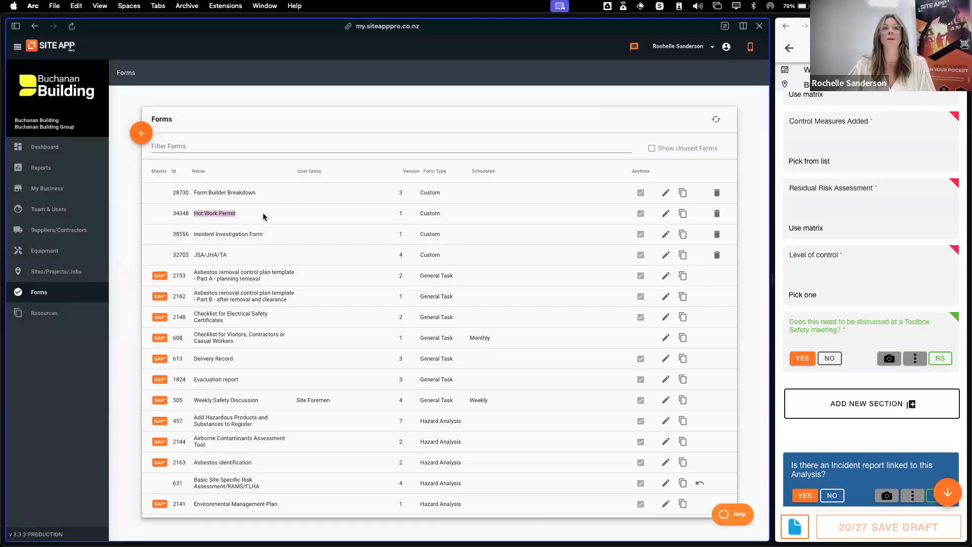
click(666, 213)
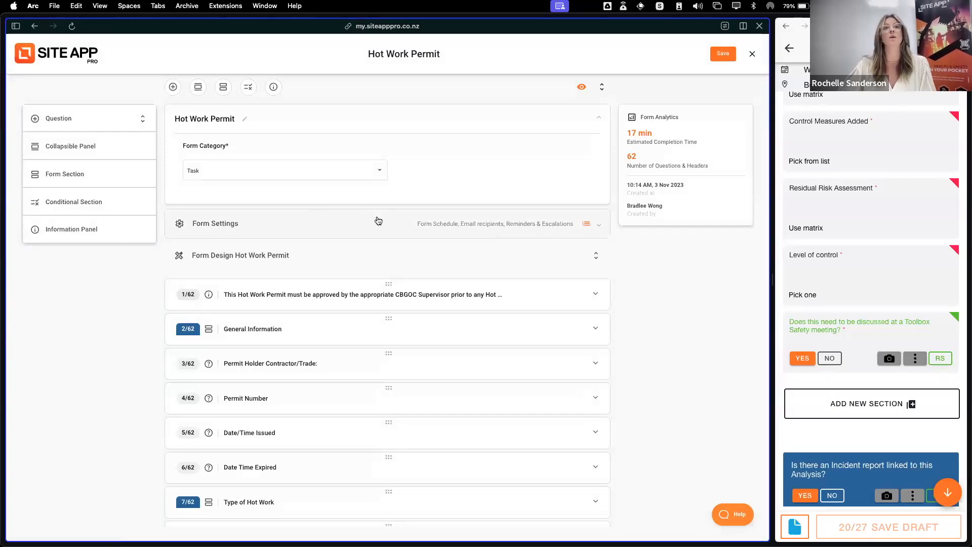
click(362, 228)
scroll(400, 324, down, 6)
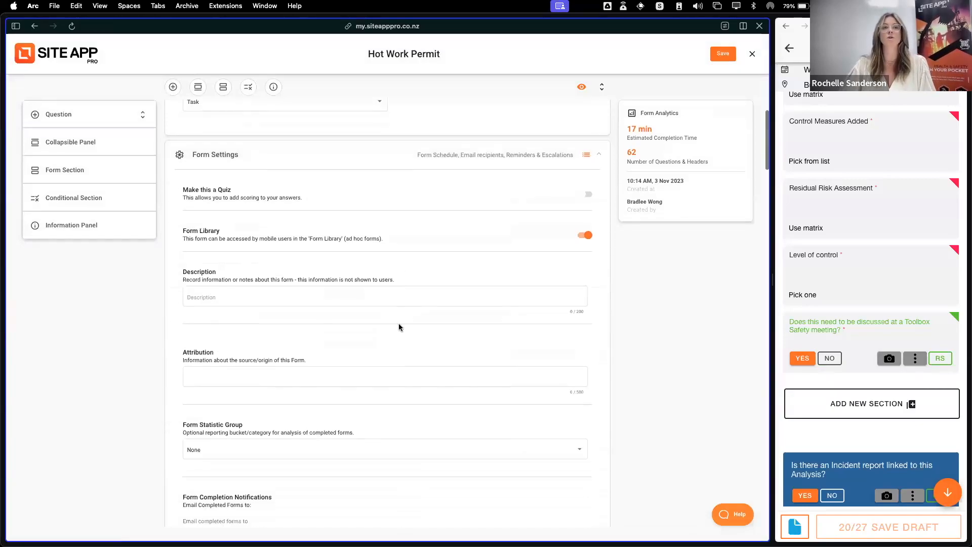
scroll(400, 327, down, 1)
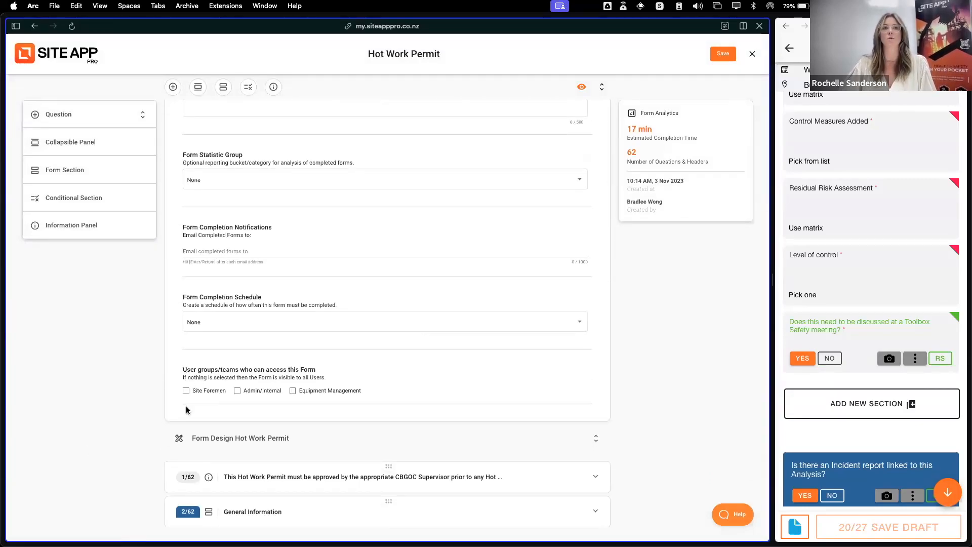
Try granting Site Foremen and Admin/Internal access to the Hot Work Permit, clear both groups, and close the form without saving
click(186, 391)
click(238, 392)
click(238, 392)
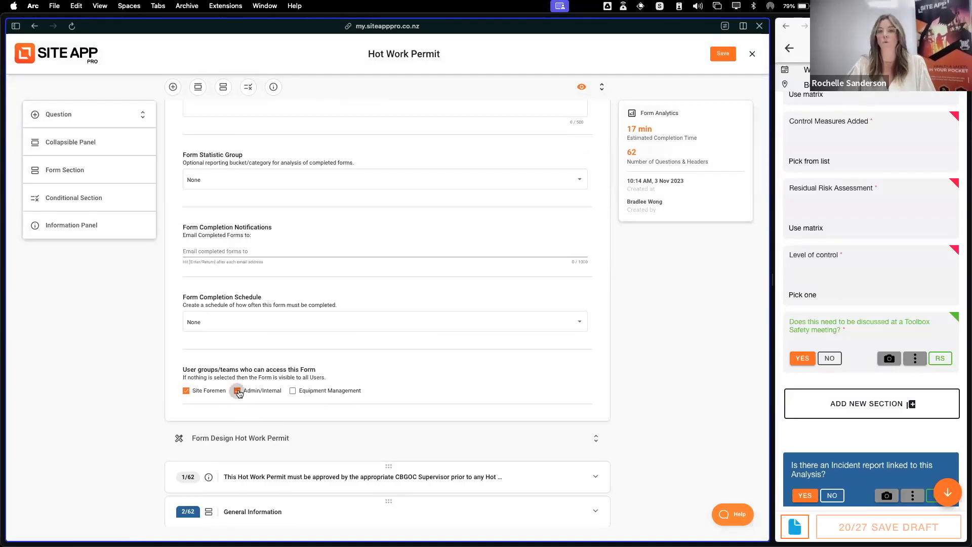
click(186, 391)
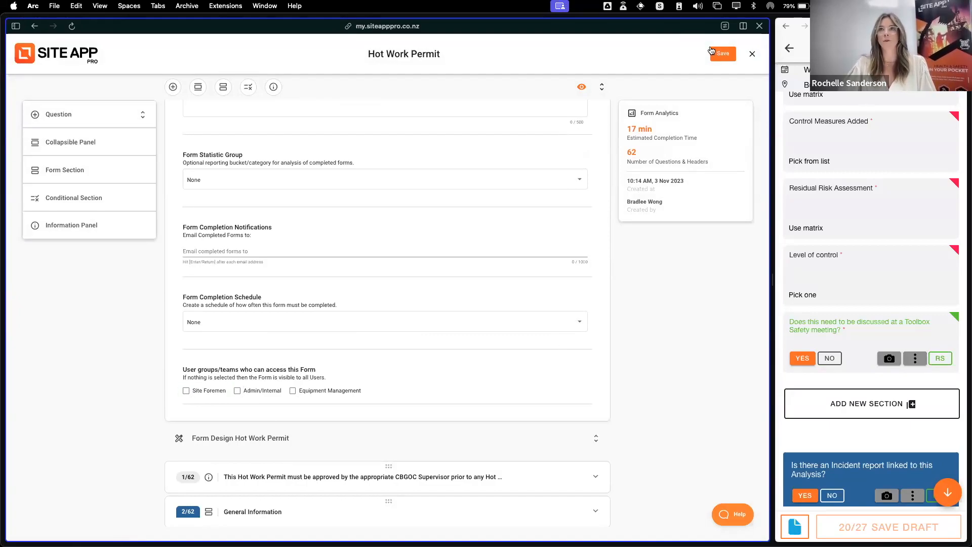
click(752, 54)
click(449, 322)
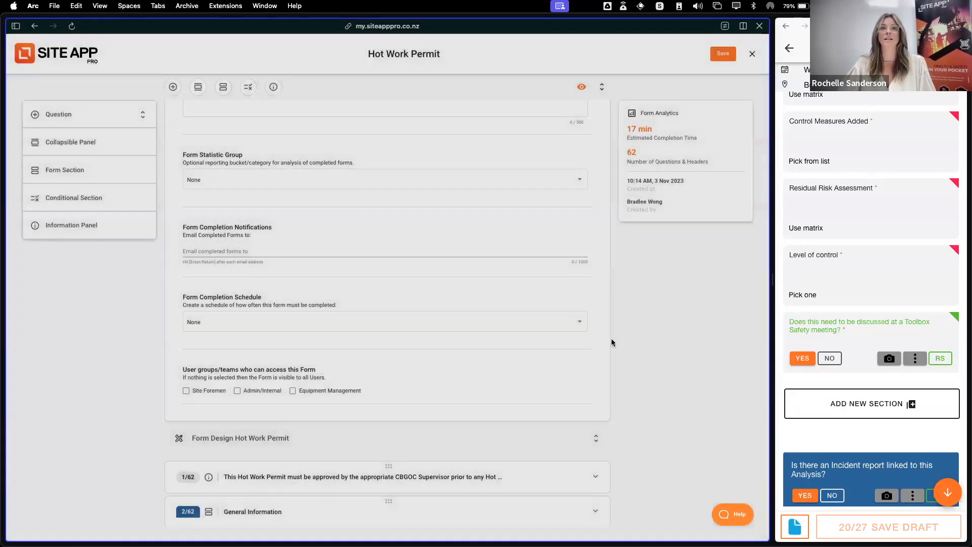